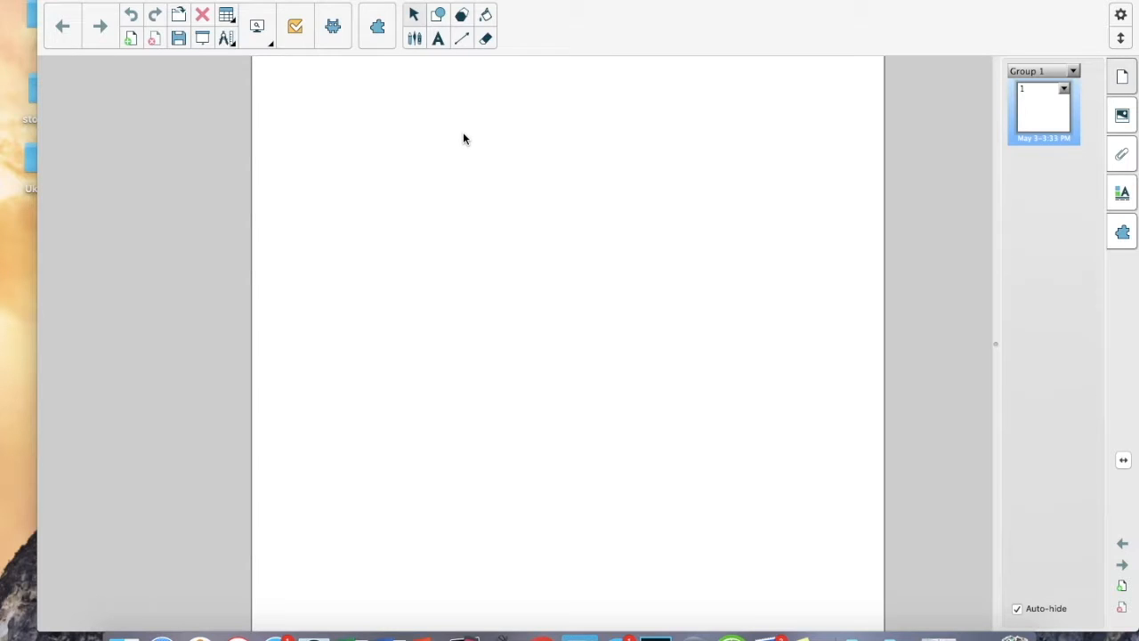
Step: Draw an unfilled square in the middle of the blank page with the Shapes tool
click(414, 17)
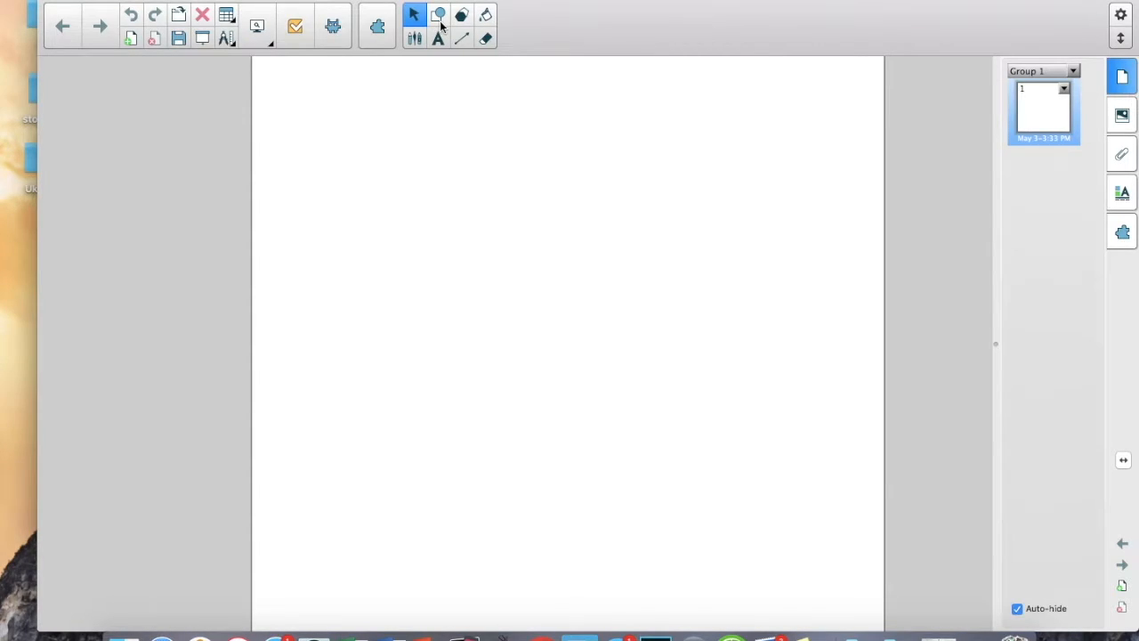
click(439, 20)
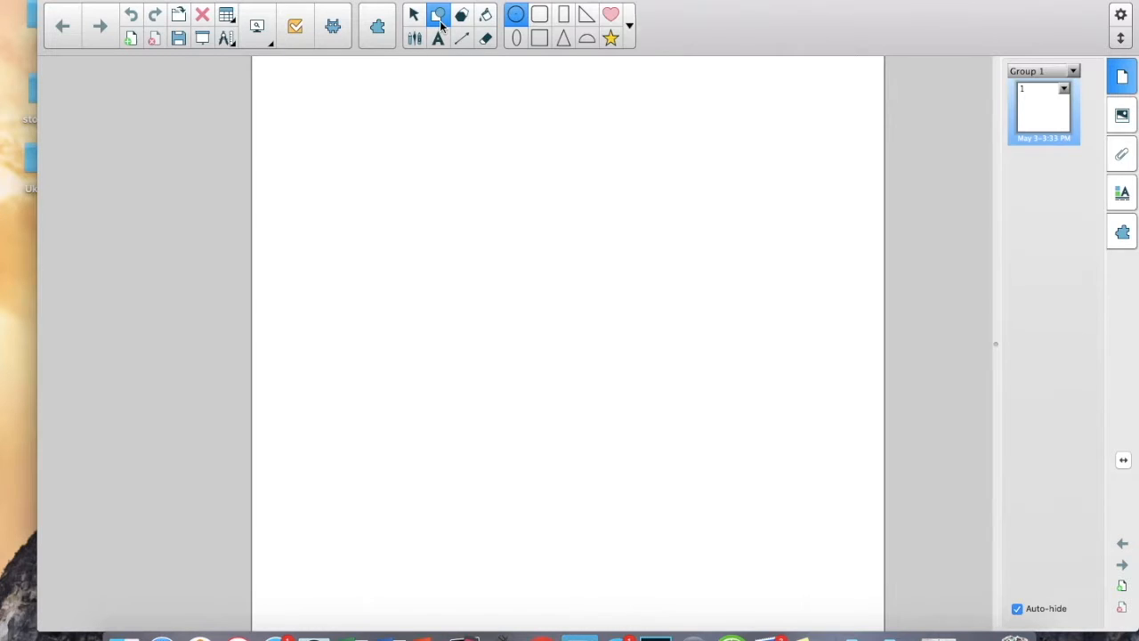
click(541, 37)
drag(419, 275, 591, 393)
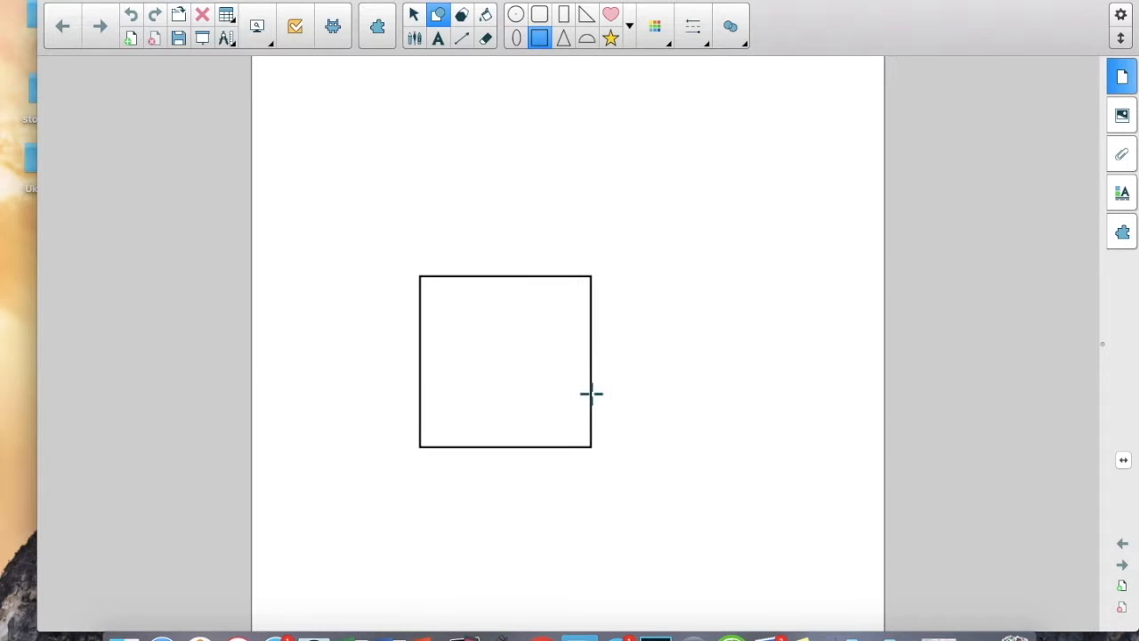
Step: Examine the color, line thickness and line style options available for the shape
click(669, 44)
click(669, 46)
click(707, 45)
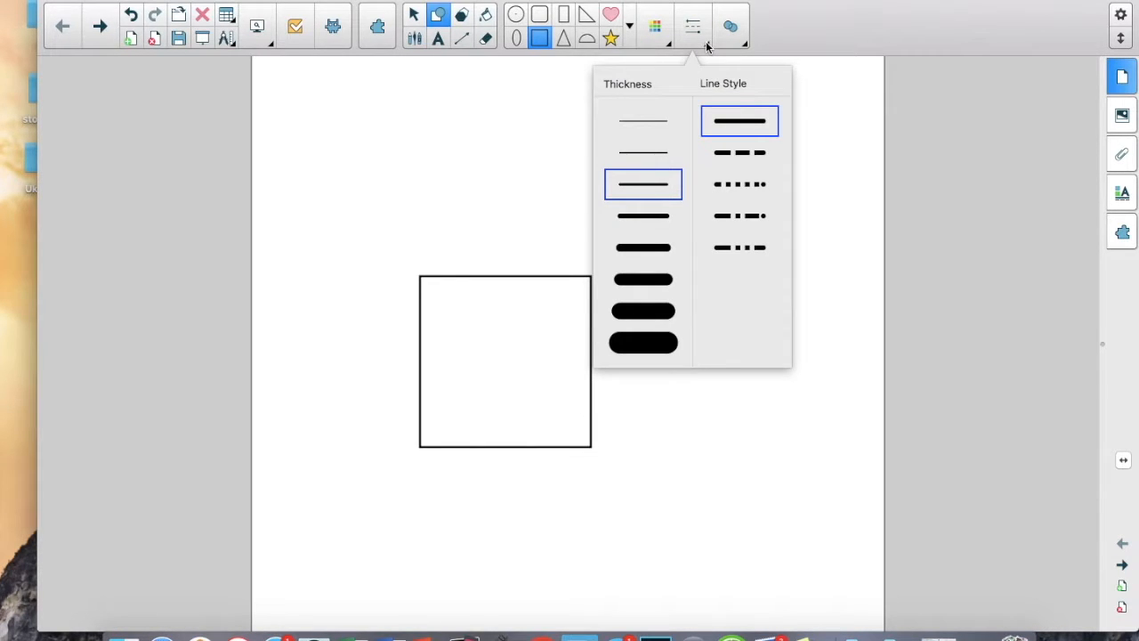
click(706, 44)
click(706, 44)
click(700, 35)
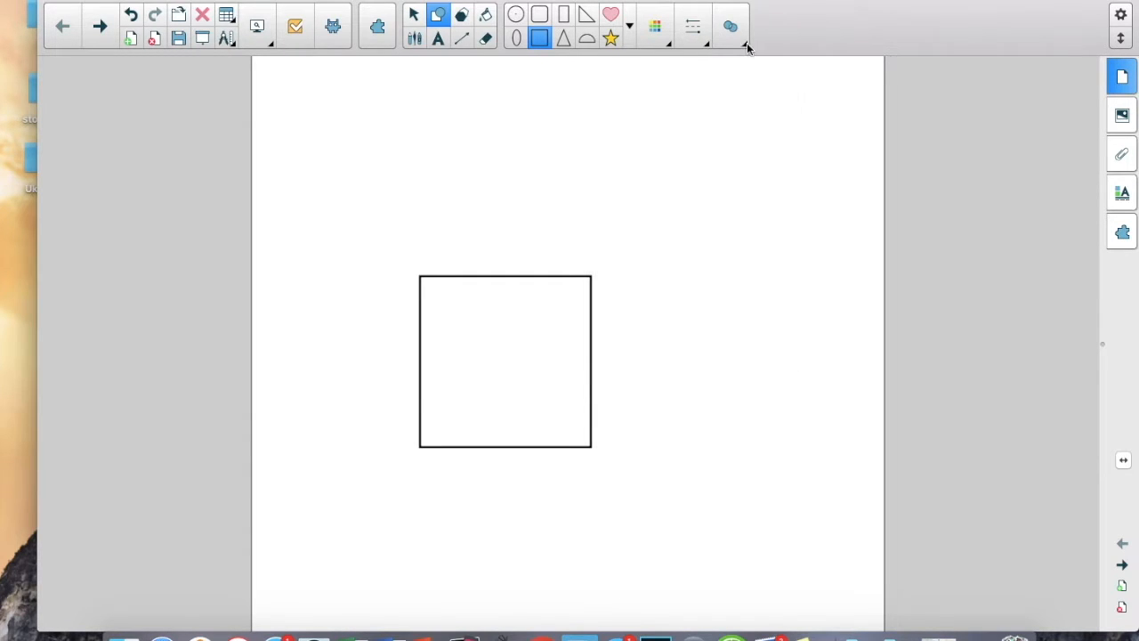
click(746, 45)
drag(748, 84, 709, 71)
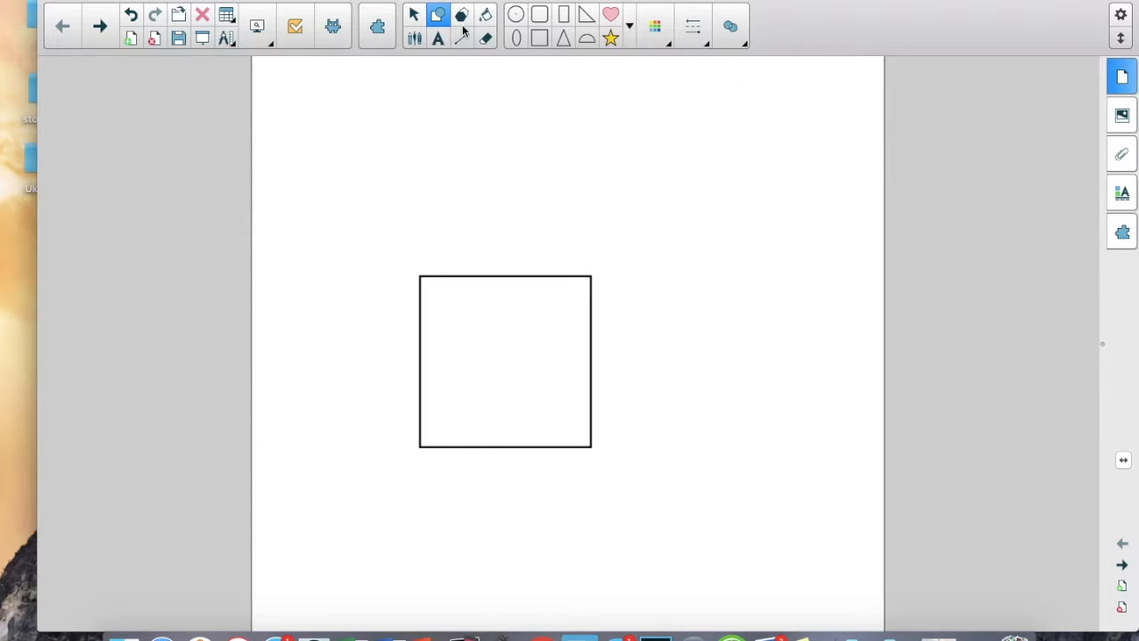
Step: Draw a large 16-sided regular polygon overlapping the square's upper-right corner
click(463, 18)
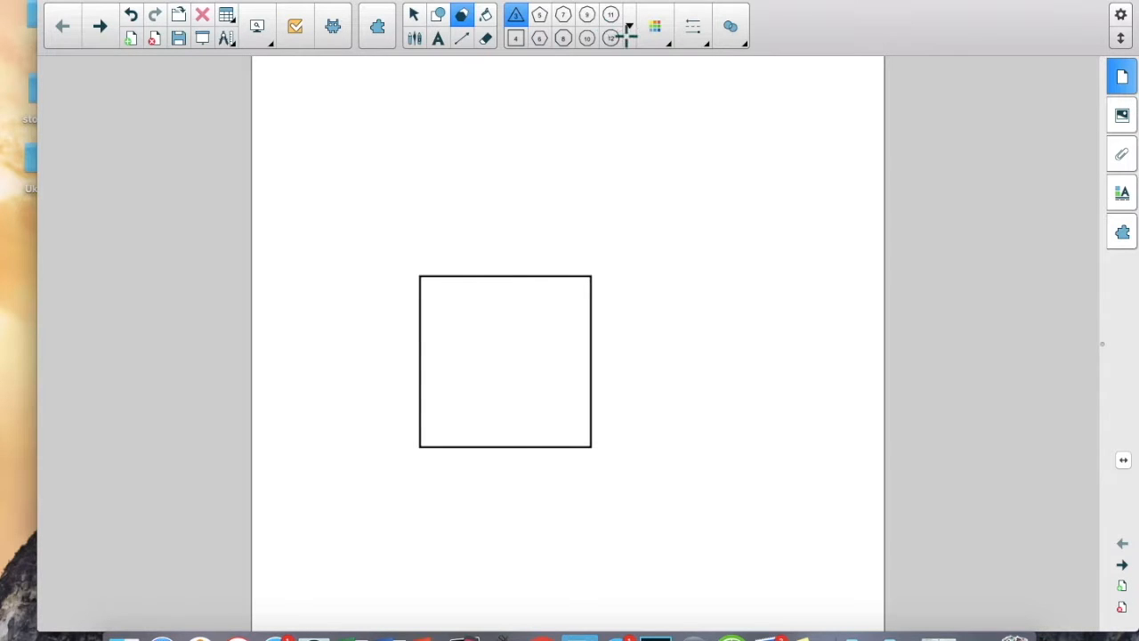
click(413, 14)
click(461, 15)
click(629, 28)
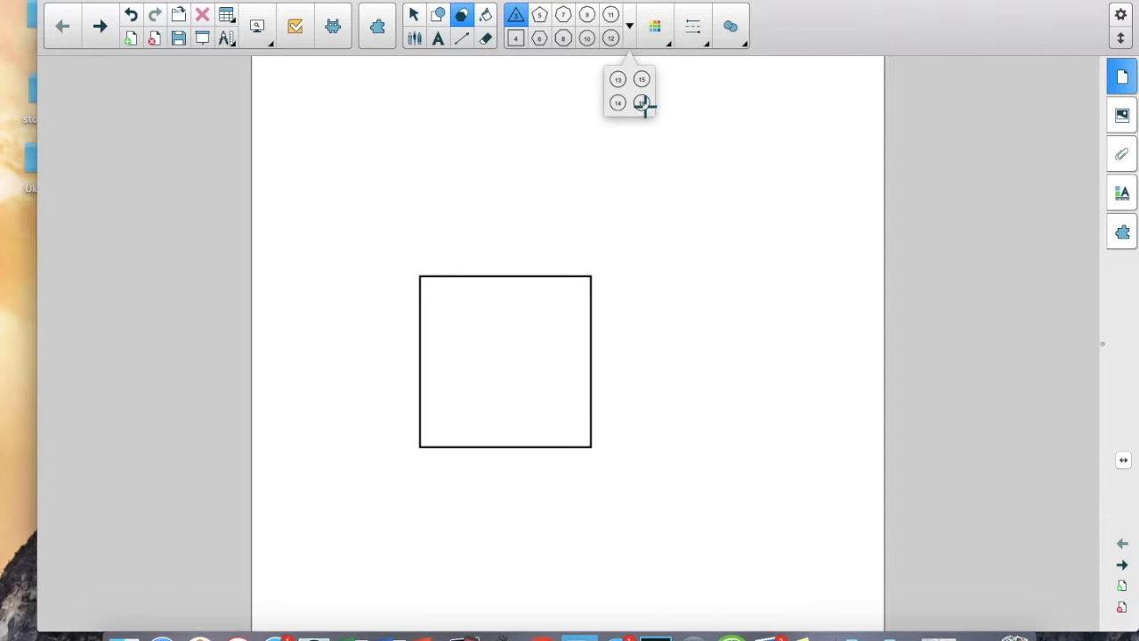
click(642, 104)
drag(511, 116, 804, 331)
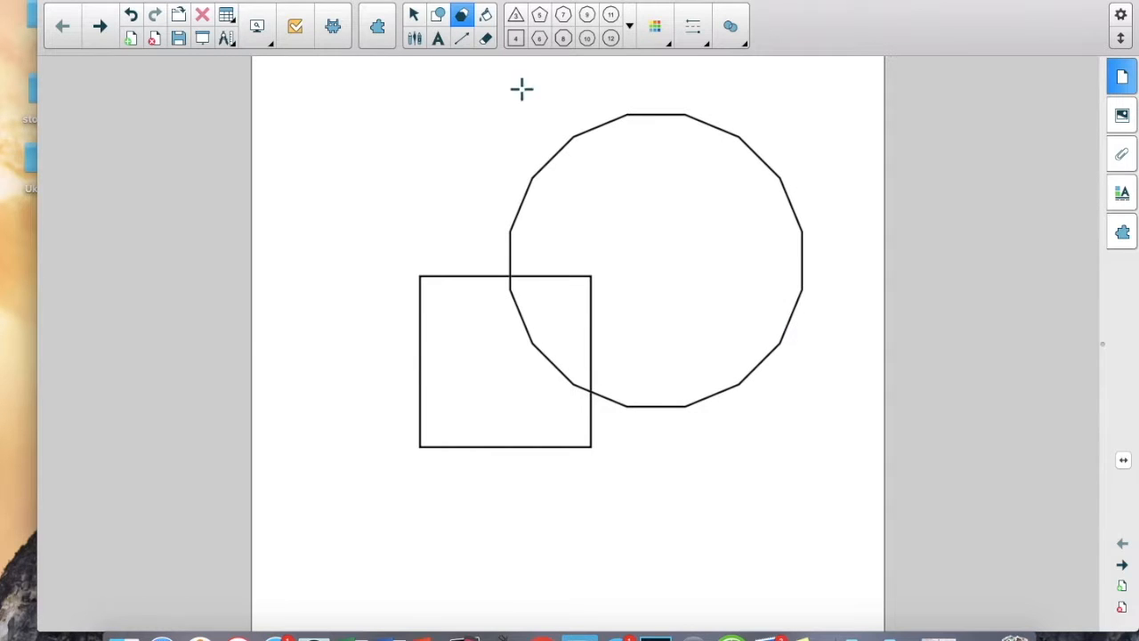
Step: Draw a small 16-sided polygon with a purple fill to the left of the square, and undo and redo it
click(663, 44)
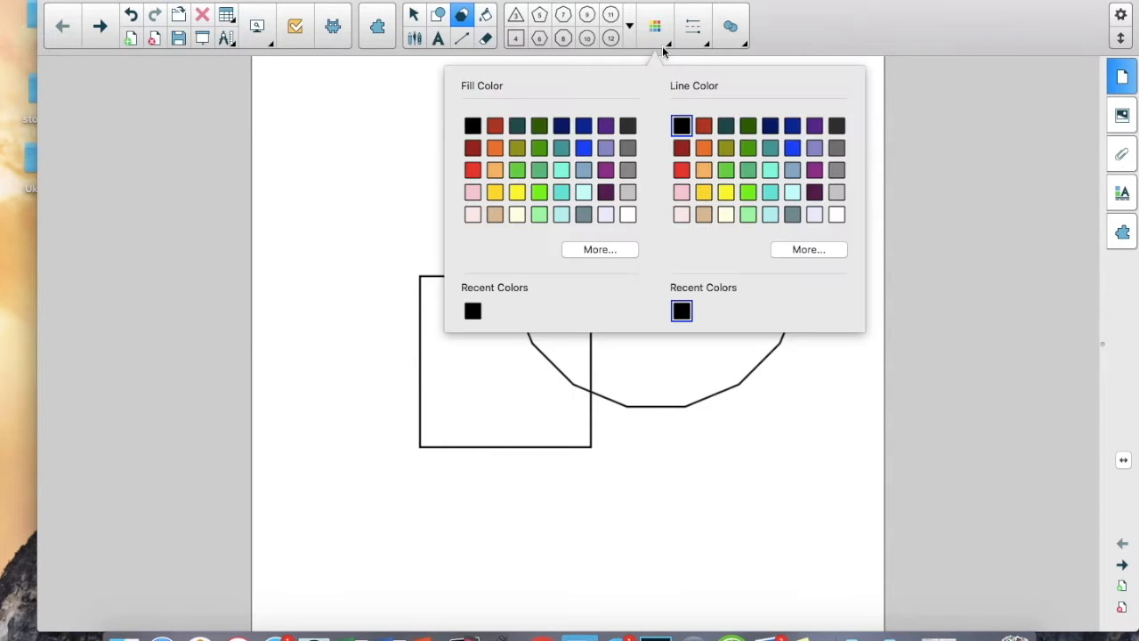
click(611, 171)
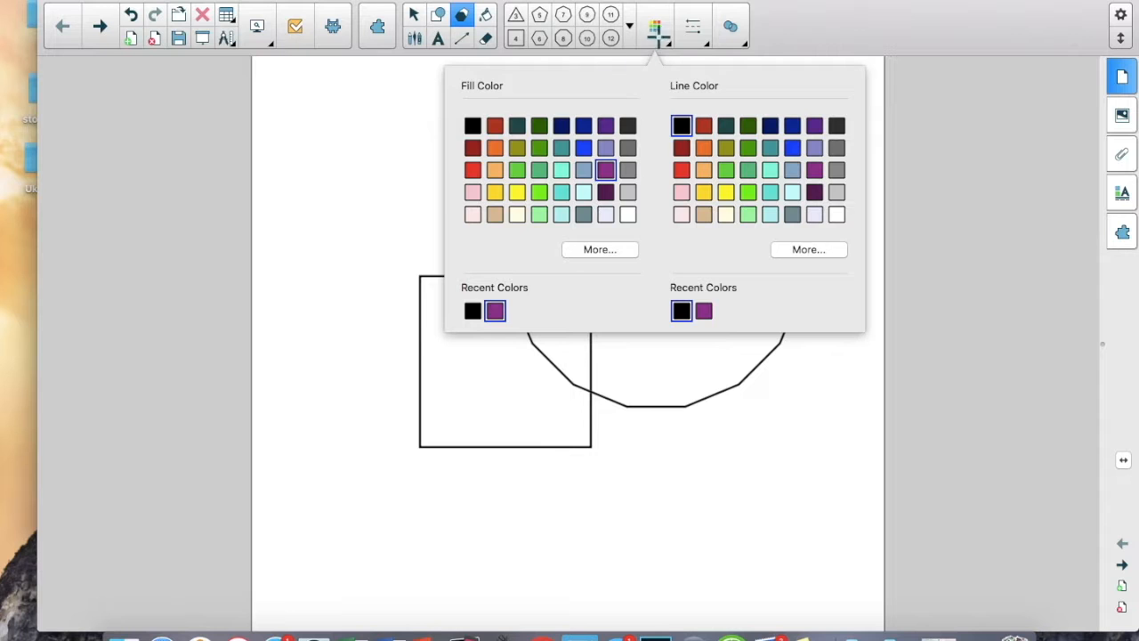
click(659, 38)
mouse_move(405, 249)
mouse_down()
mouse_move(257, 536)
mouse_move(308, 513)
mouse_move(297, 514)
mouse_up()
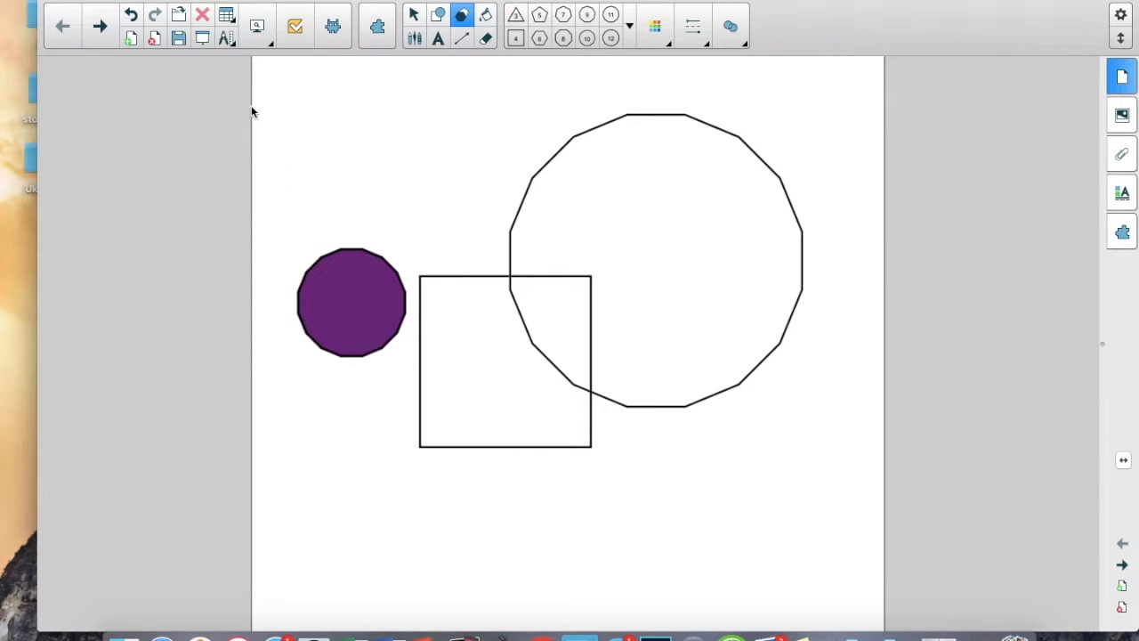
click(130, 23)
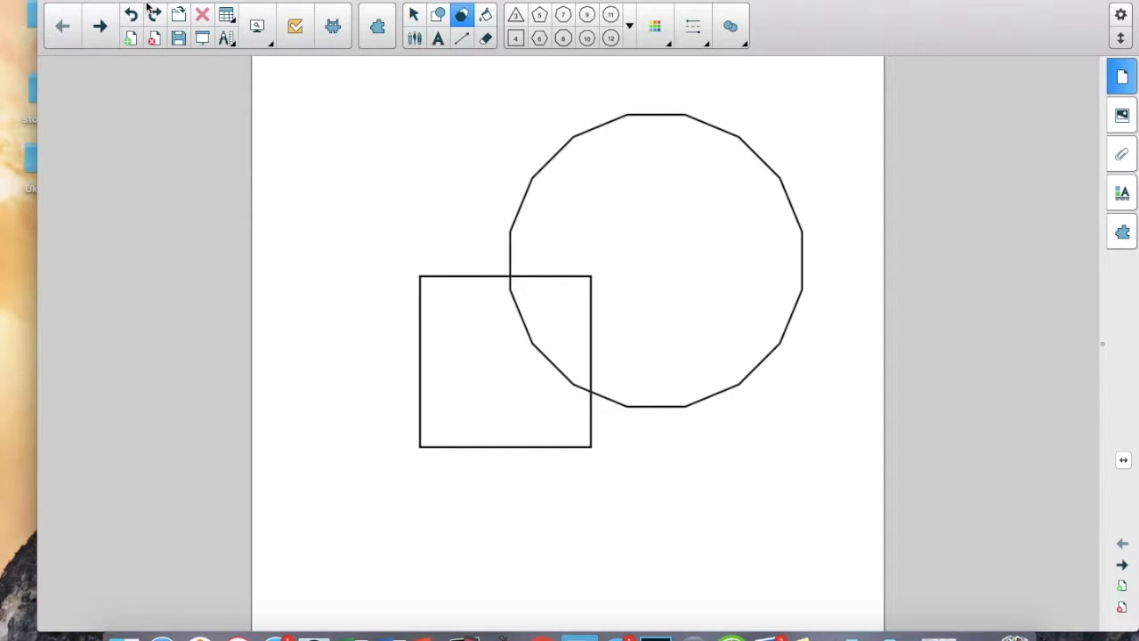
click(156, 19)
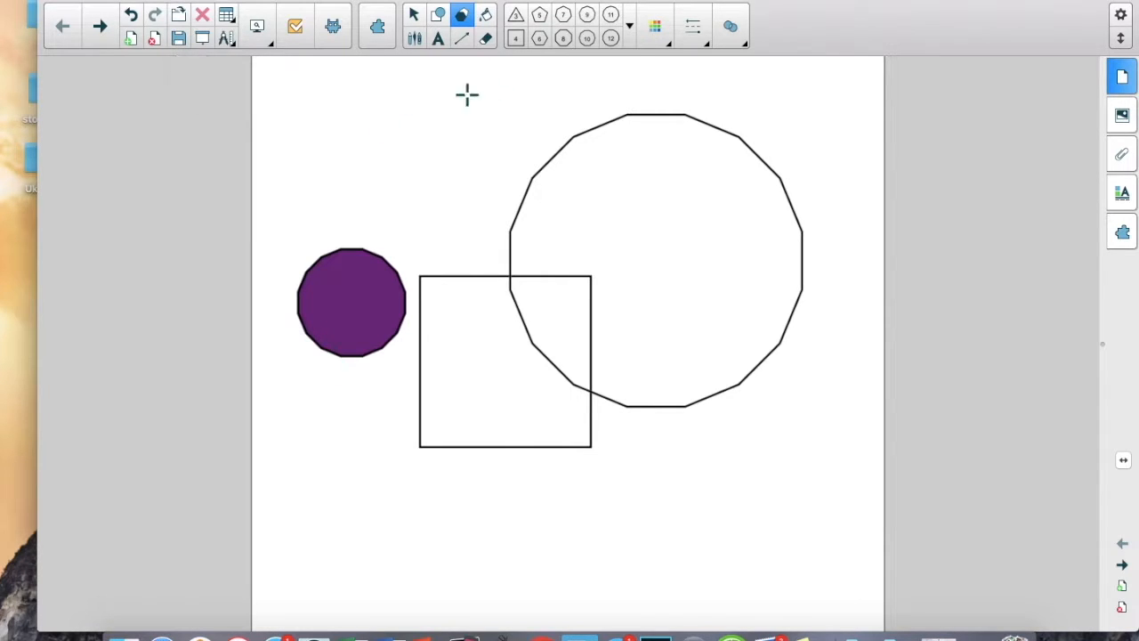
Step: Move the purple polygon slightly upward and delete it
click(414, 17)
drag(353, 280, 363, 222)
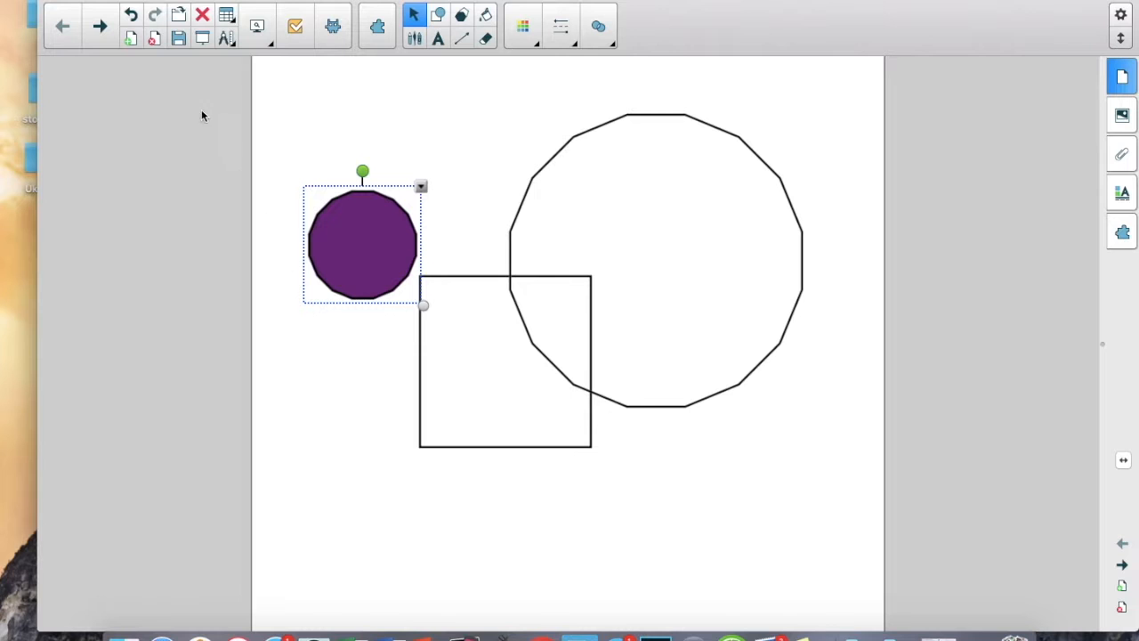
click(204, 21)
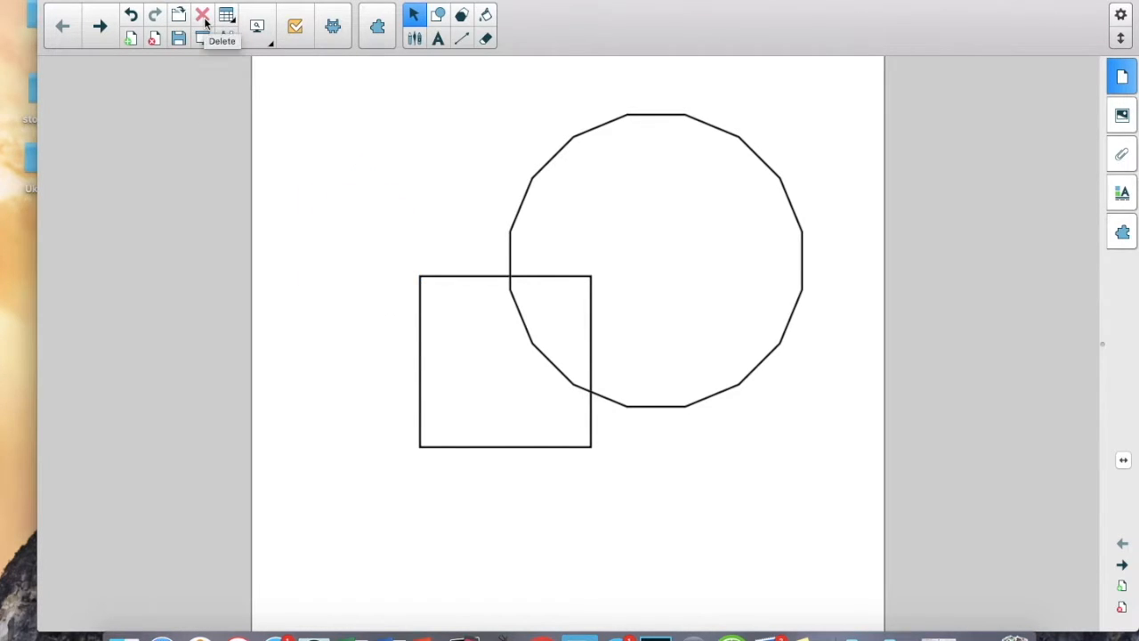
Step: Insert a table with four rows and four columns and move it below the square and polygon
click(231, 23)
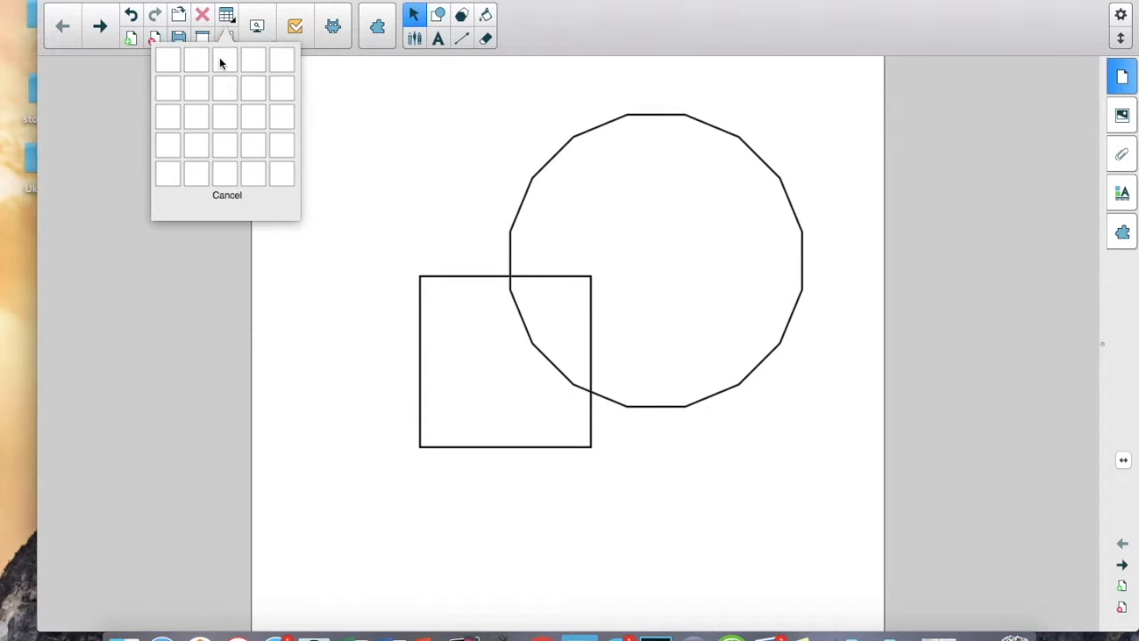
drag(168, 64, 256, 154)
click(255, 154)
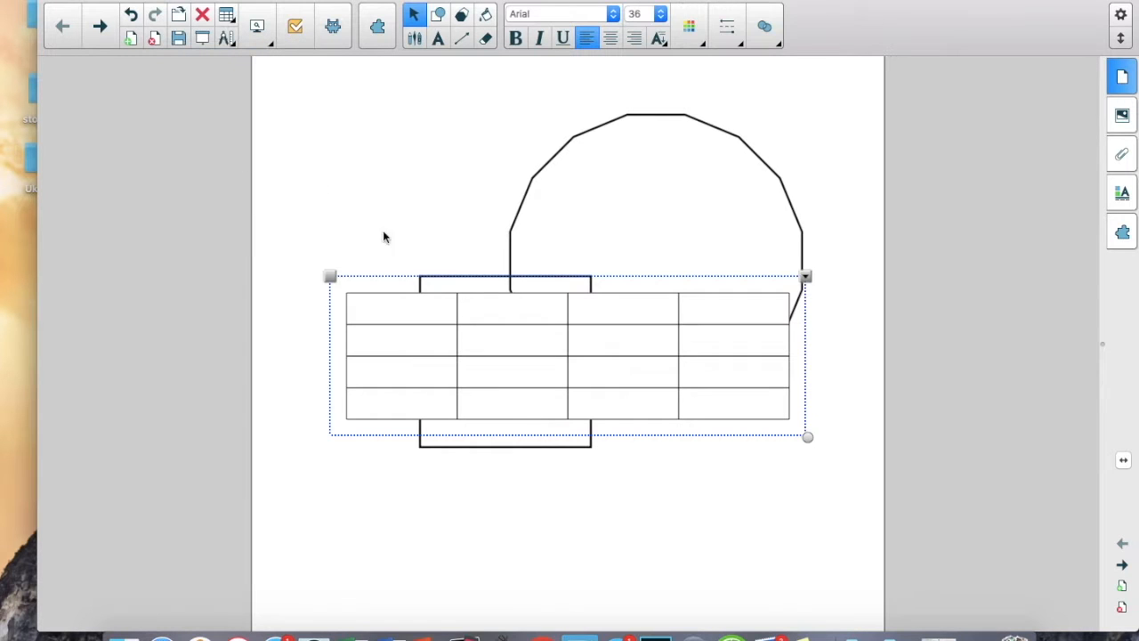
drag(725, 425, 730, 628)
Step: Enter "text" in the first cell of the table and deselect the table
click(385, 498)
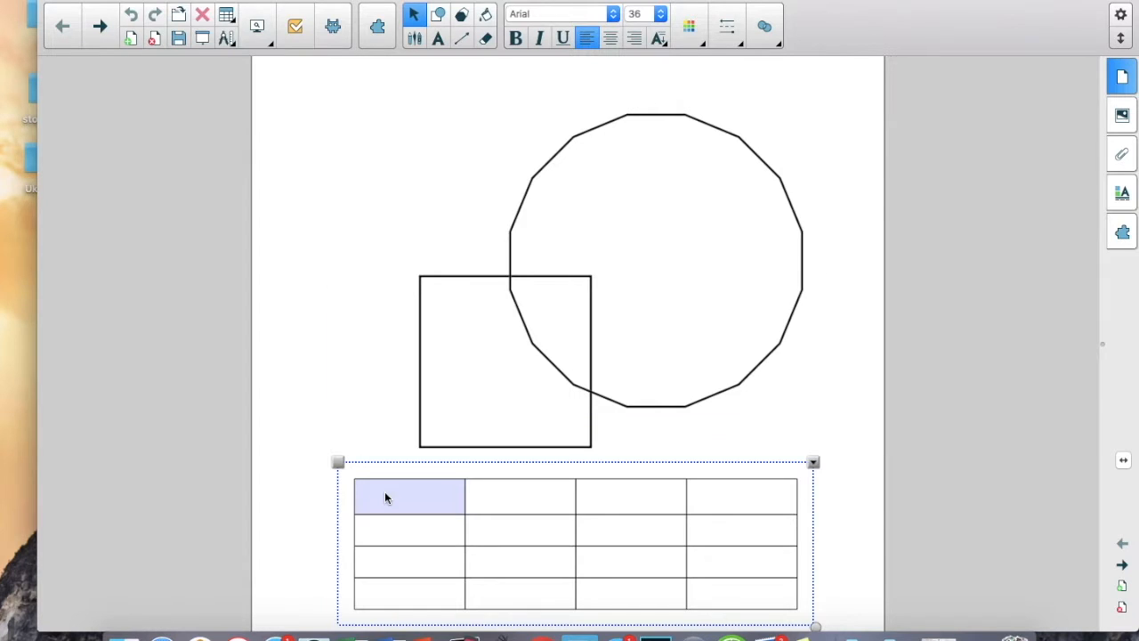
text(text)
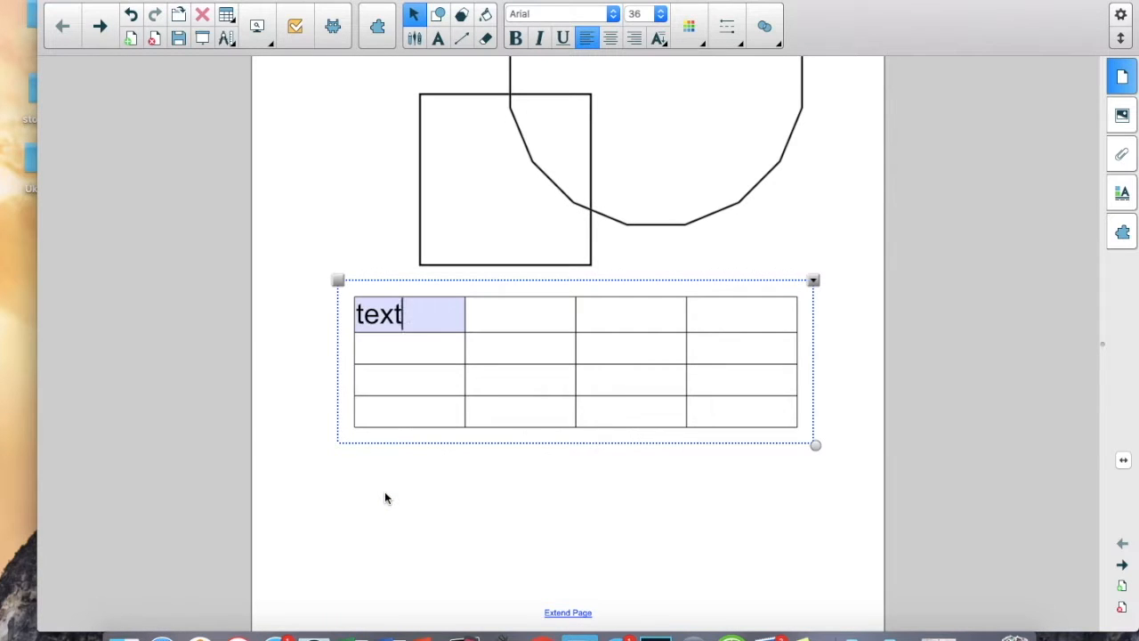
click(475, 496)
scroll(475, 496, up, 3)
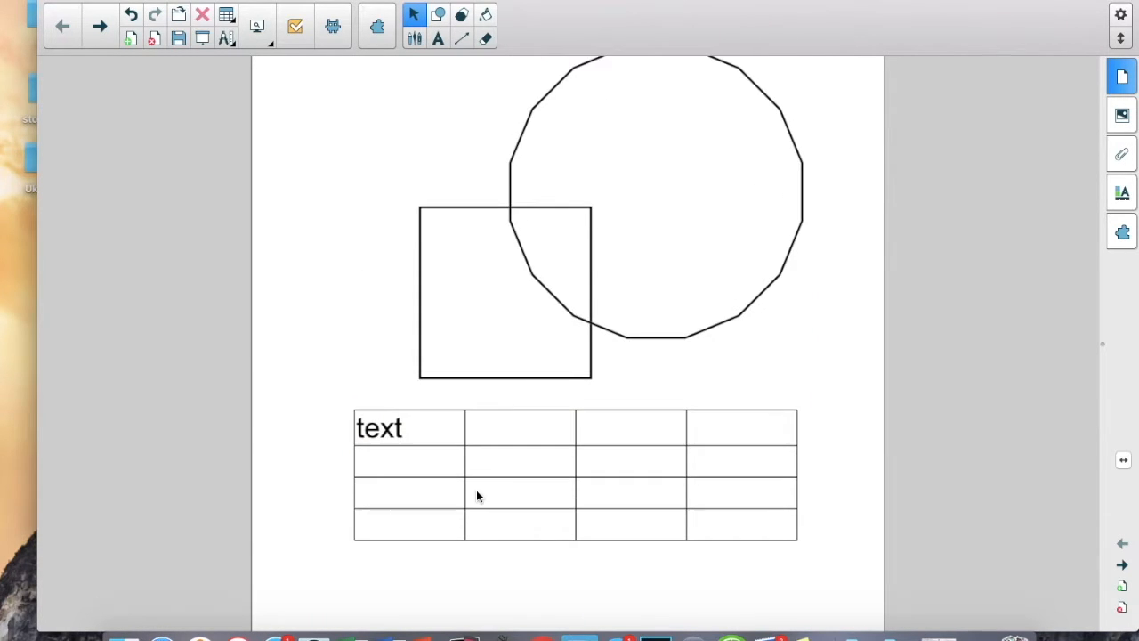
Step: Add a text box above the square reading "this is a text box" and widen it to fit on one line
click(437, 39)
drag(301, 101, 461, 187)
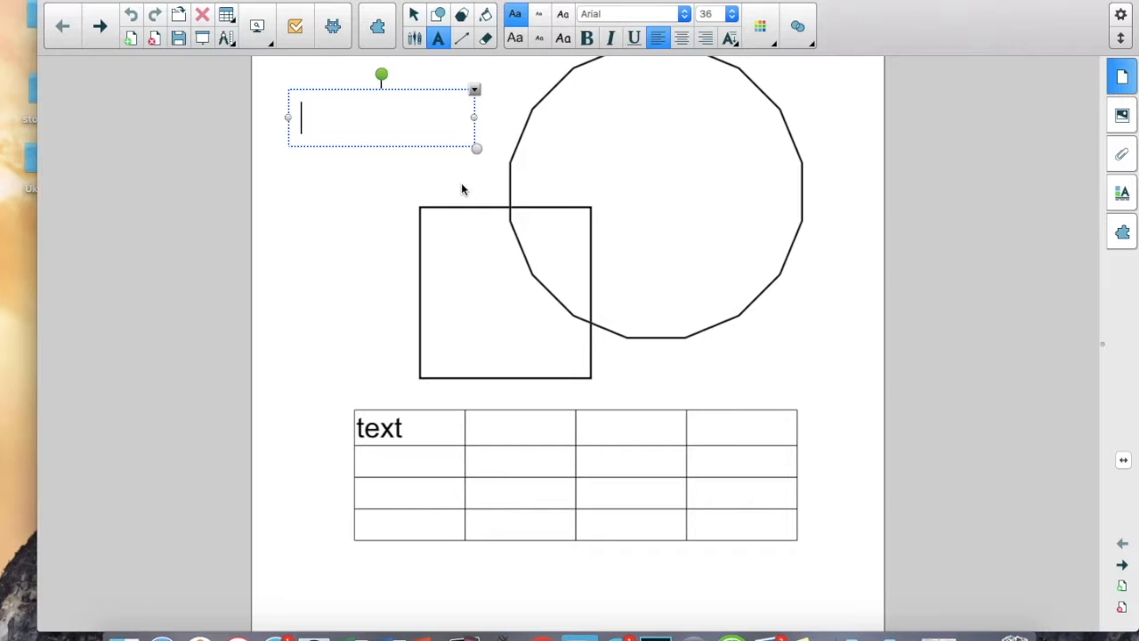
text(this is a text box)
drag(472, 134, 552, 142)
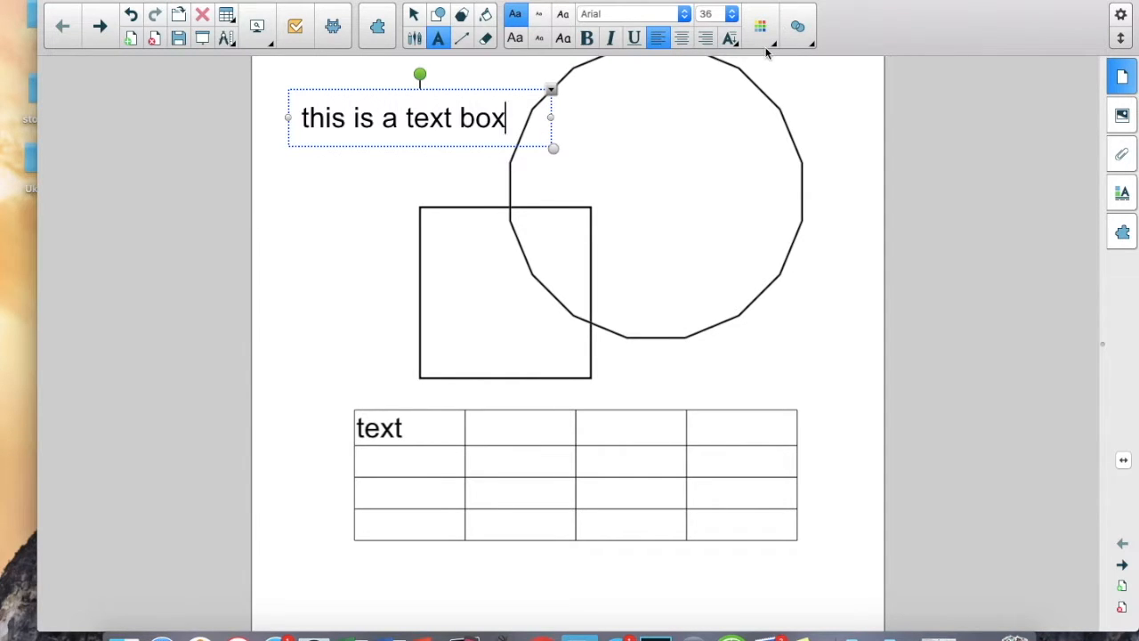
click(260, 154)
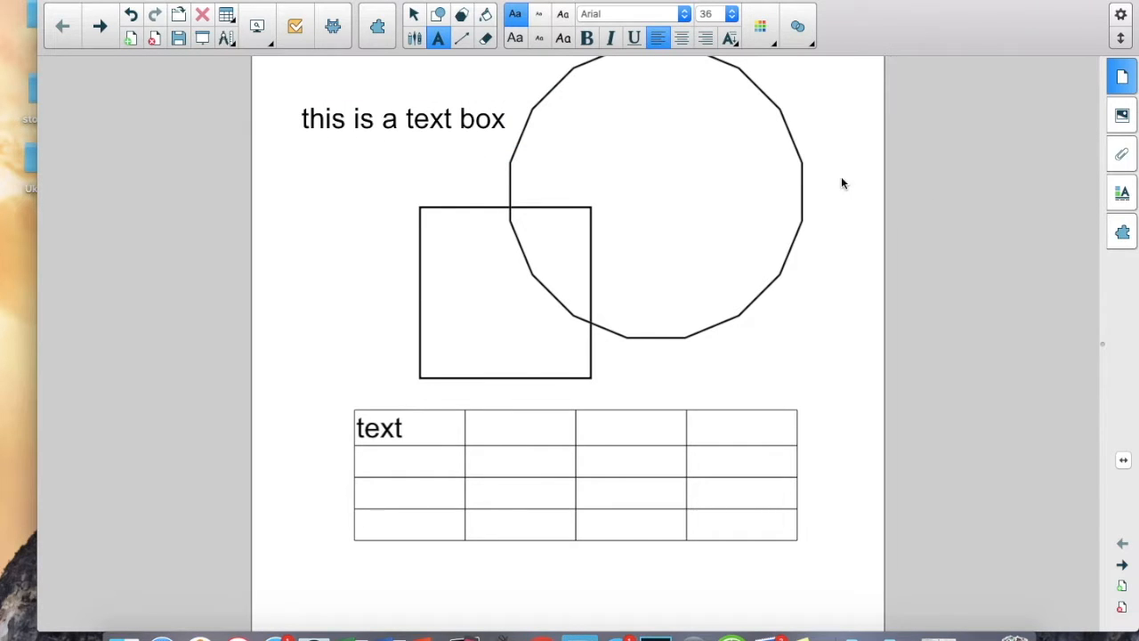
Step: Add a new blank page after the current page
scroll(697, 223, up, 2)
scroll(697, 223, down, 5)
scroll(699, 224, up, 3)
scroll(699, 224, down, 3)
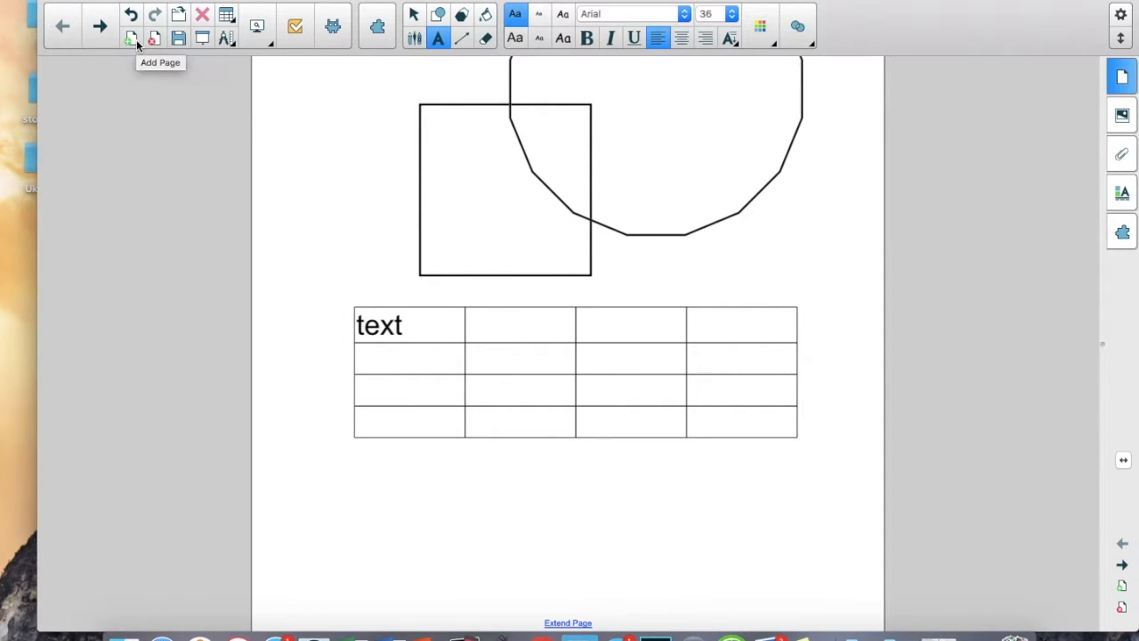
scroll(277, 222, up, 2)
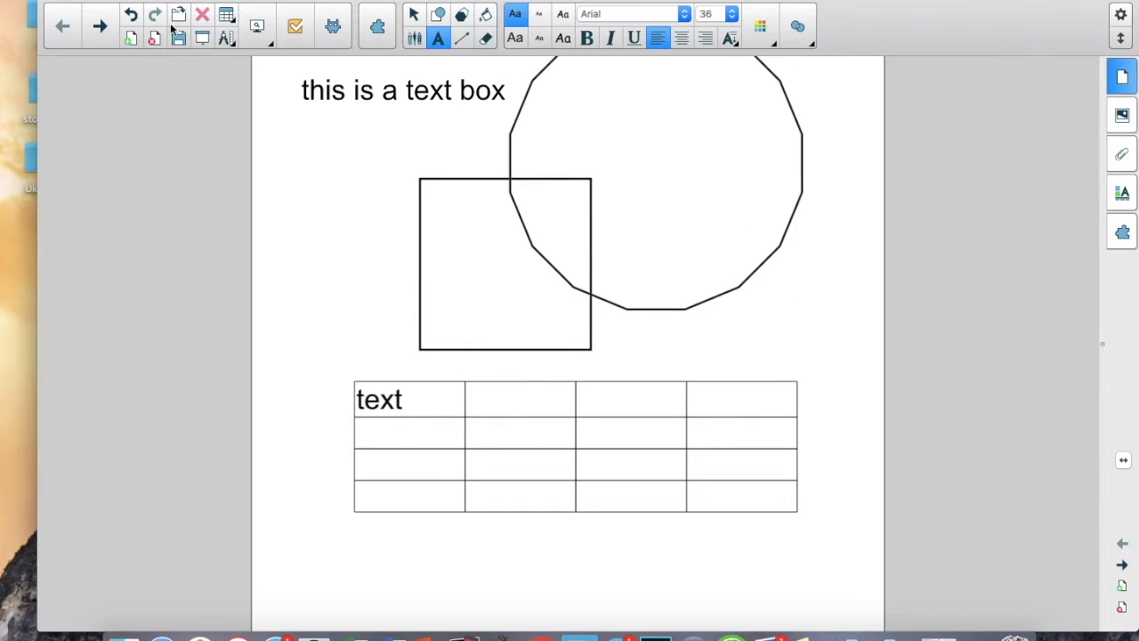
click(130, 39)
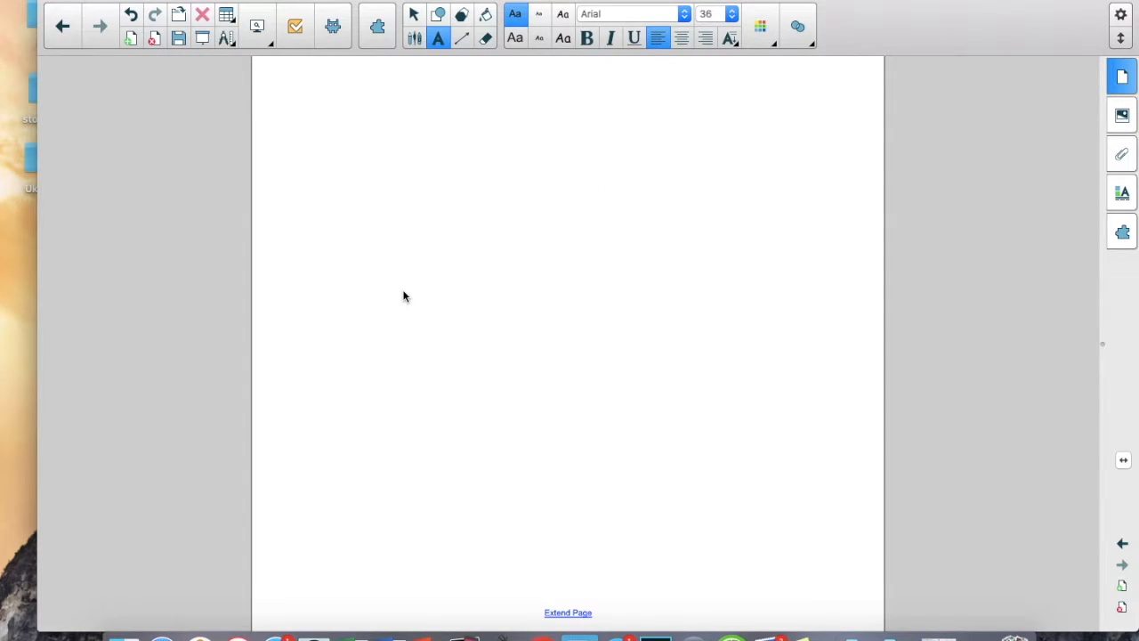
Step: Show the page thumbnails and switch between pages 1 and 2, ending on page 1
click(1123, 79)
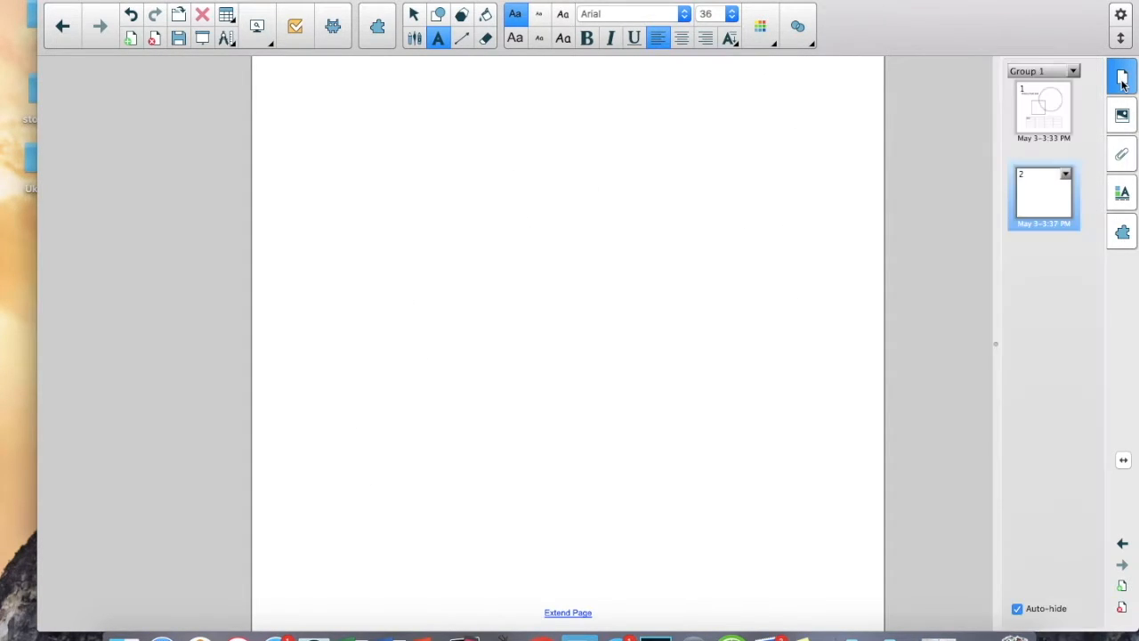
click(1051, 121)
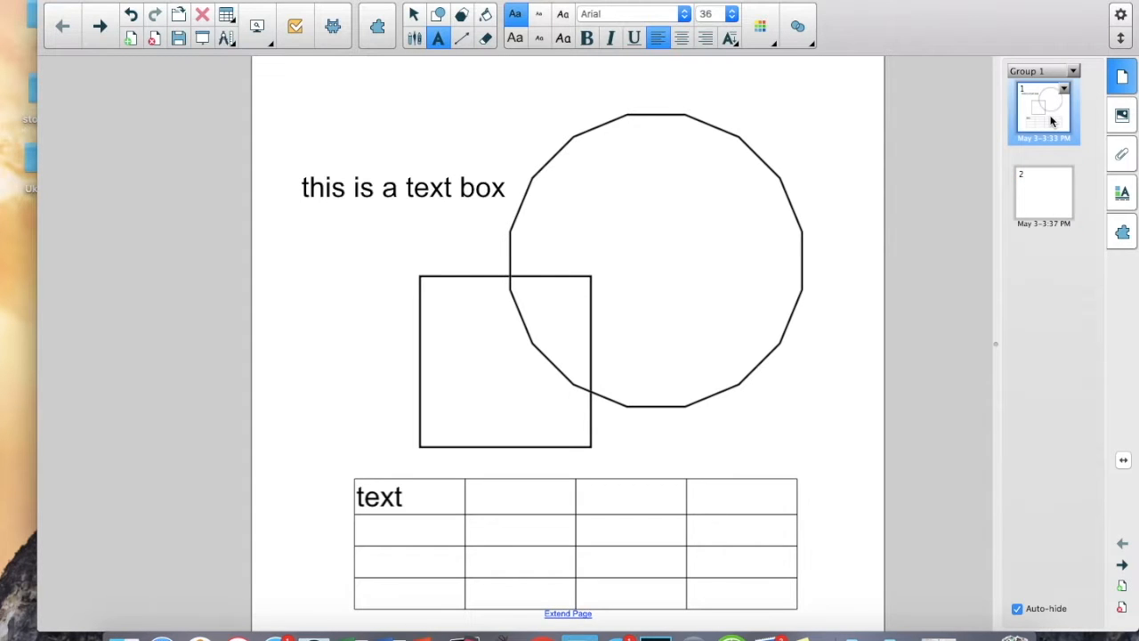
click(1044, 214)
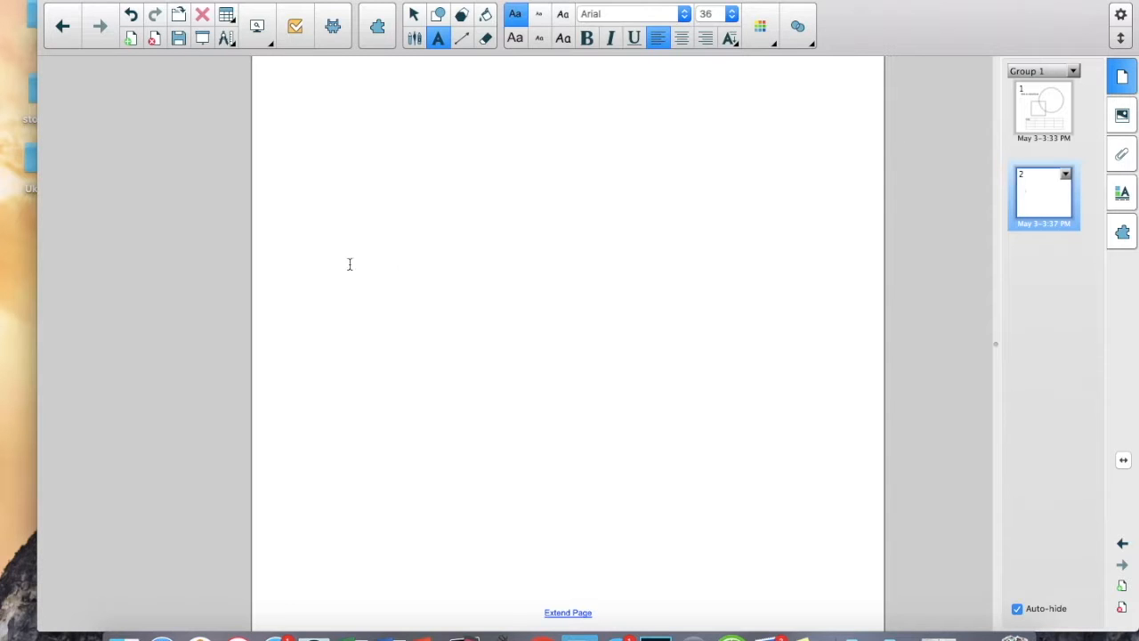
click(64, 39)
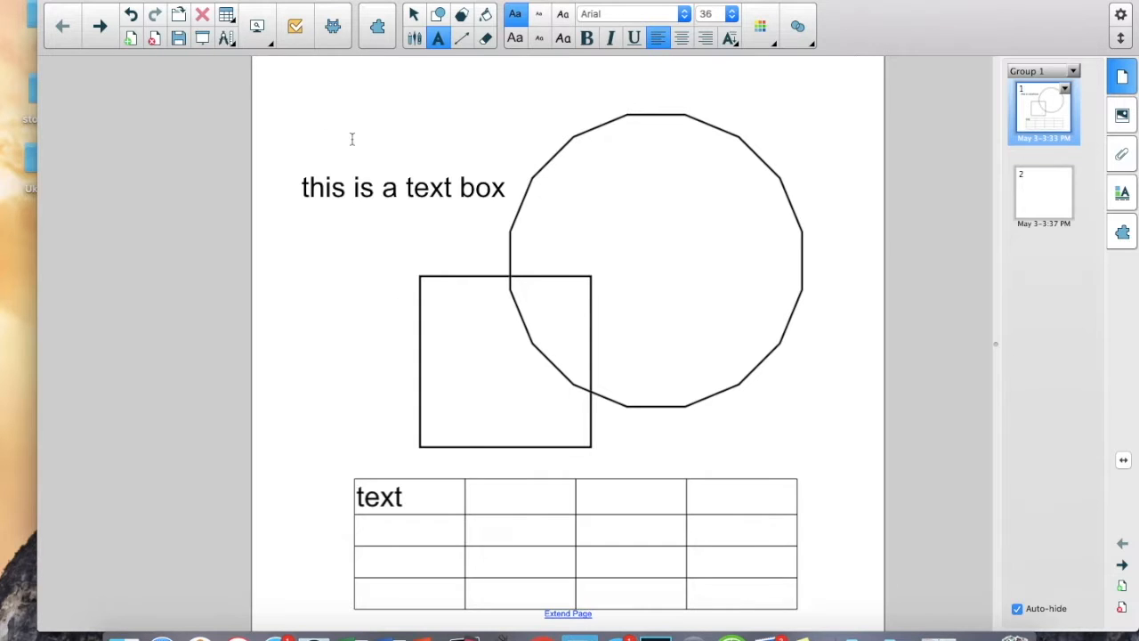
Step: Cover page 1 with the screen shade, pull it down to reveal the page's upper strip, and remove it
click(201, 39)
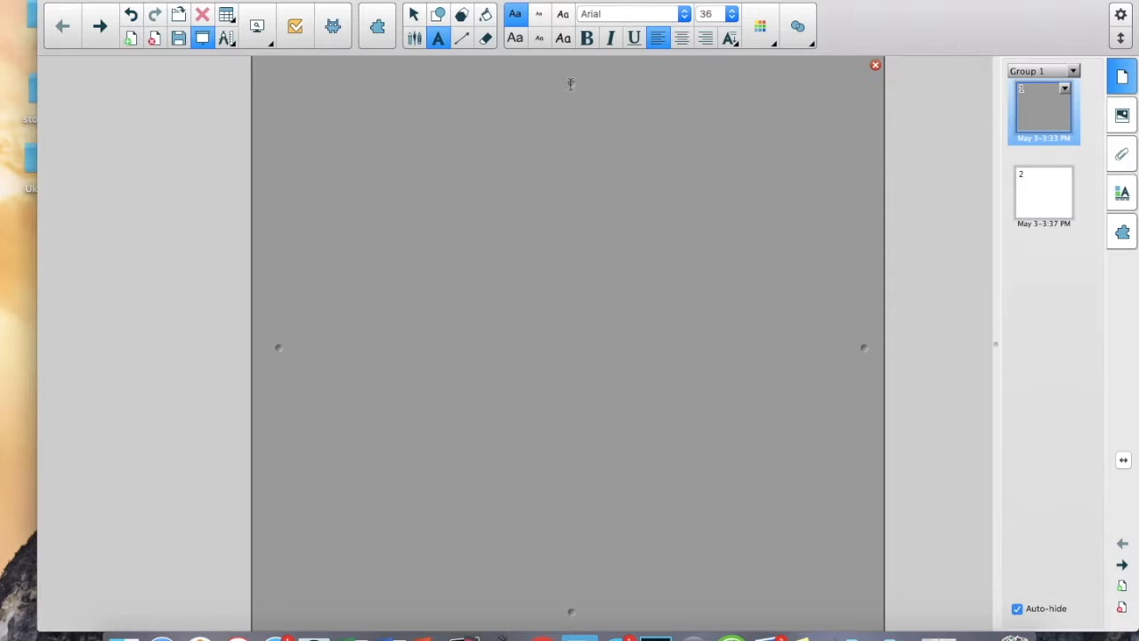
mouse_move(571, 84)
mouse_down()
mouse_move(504, 498)
mouse_move(537, 338)
mouse_move(554, 415)
mouse_move(518, 526)
mouse_move(523, 556)
mouse_move(511, 157)
mouse_up()
drag(279, 388, 267, 437)
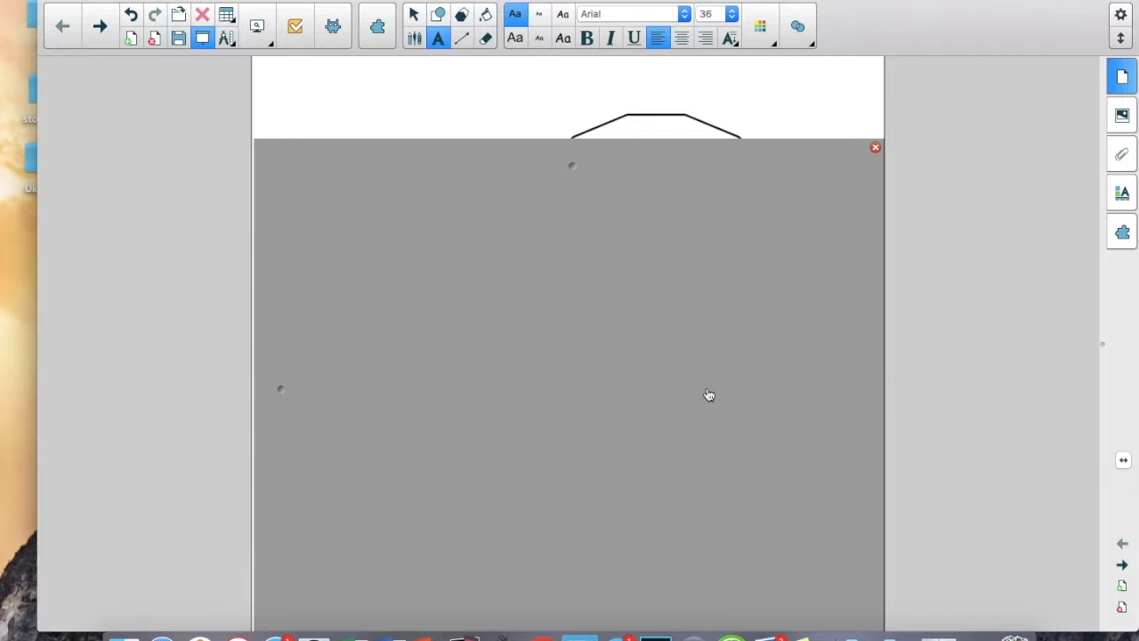
drag(280, 389, 278, 389)
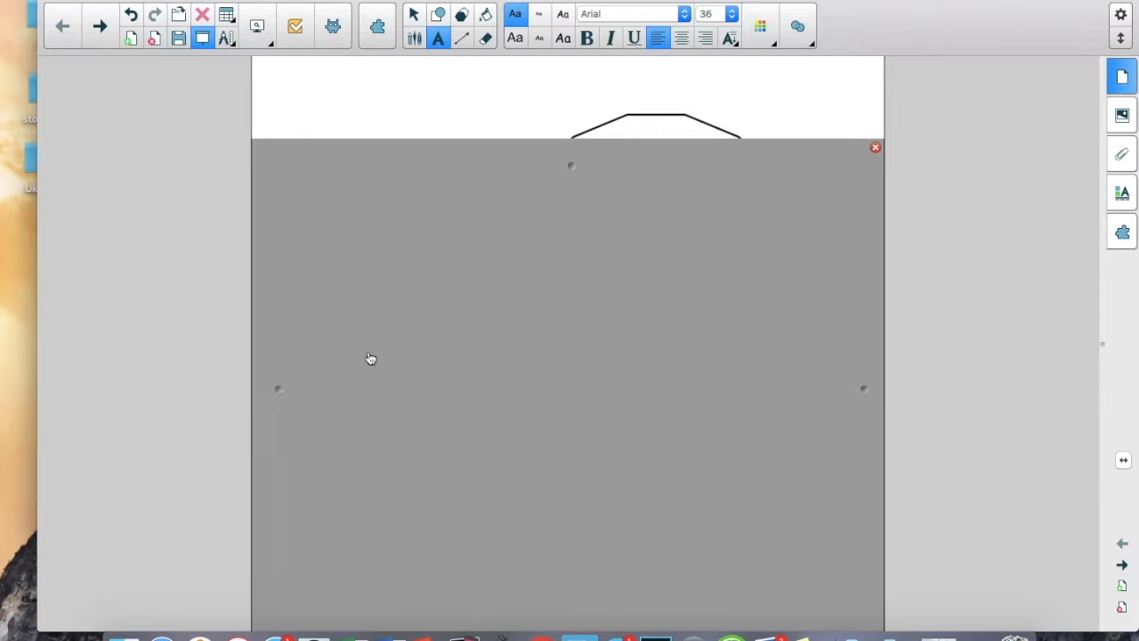
click(875, 149)
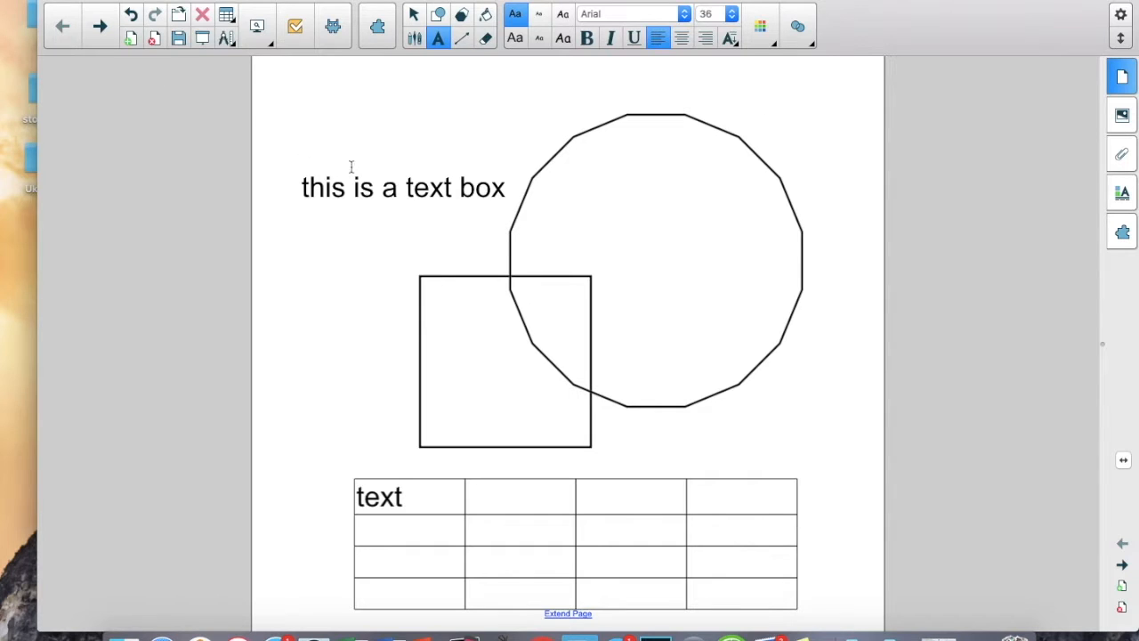
Step: Place a ruler on the page, rotate it clockwise over the text box and circle-like polygon, and delete it
click(228, 41)
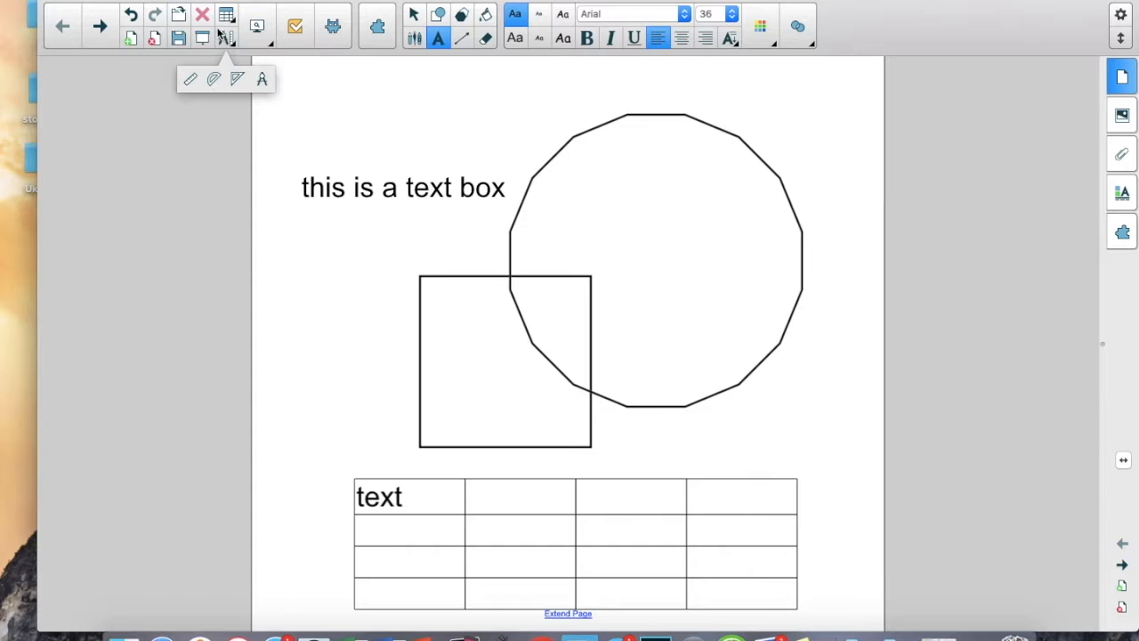
click(191, 80)
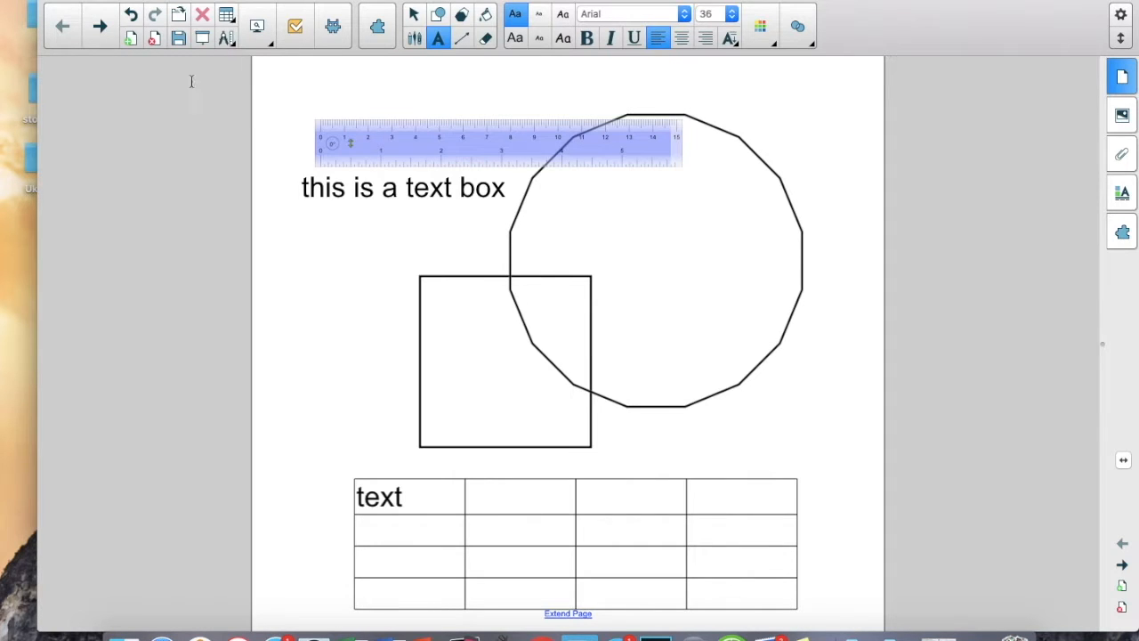
click(414, 15)
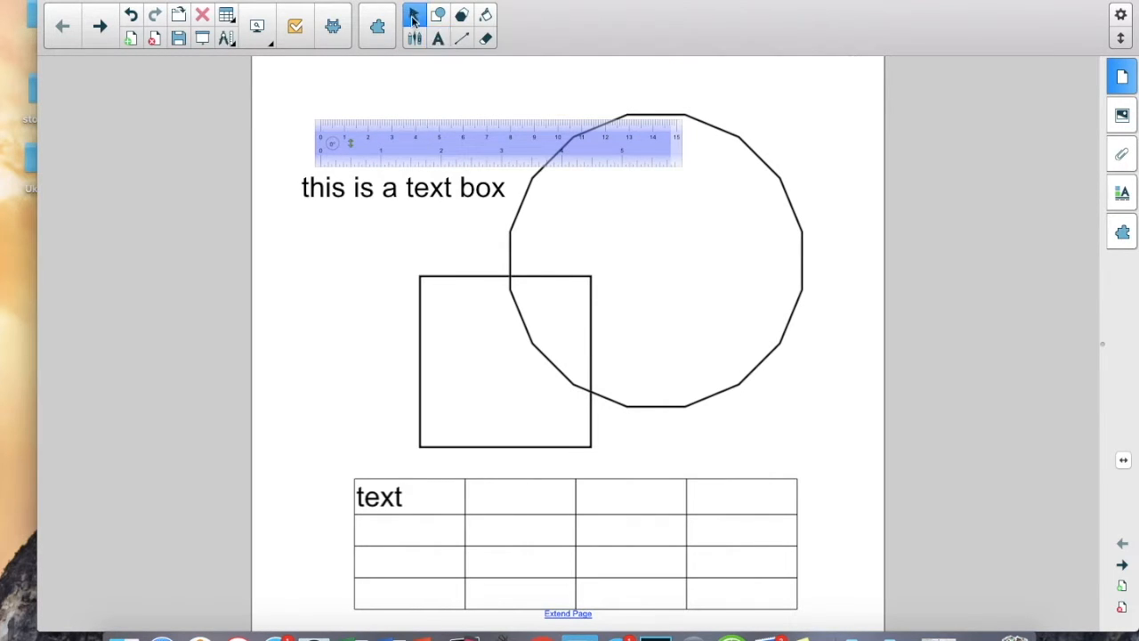
drag(390, 131, 400, 163)
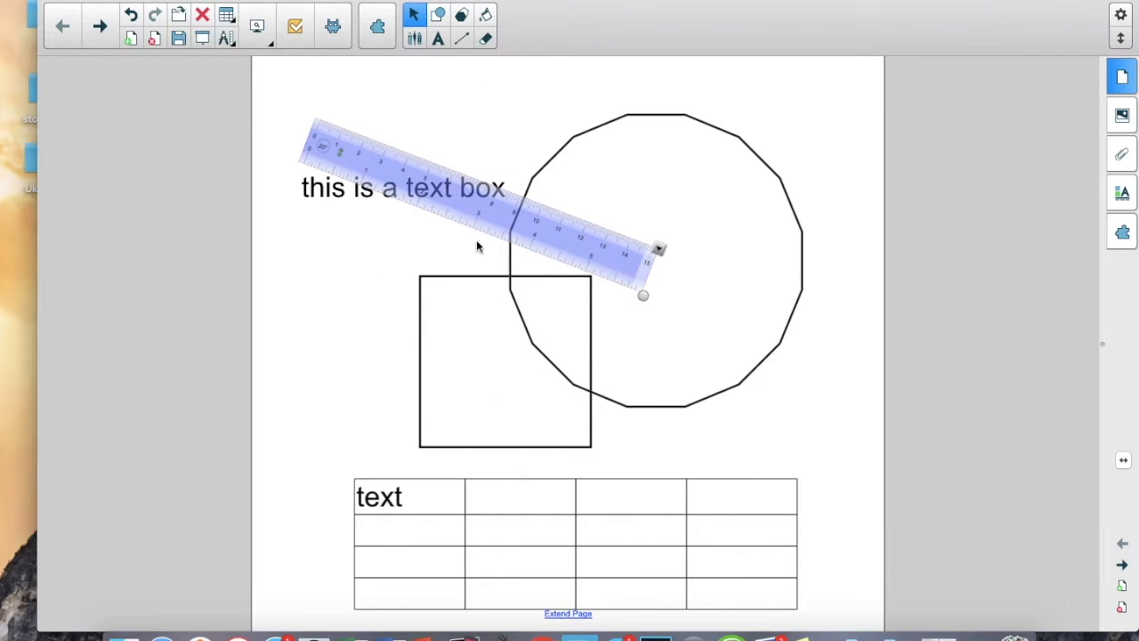
click(203, 21)
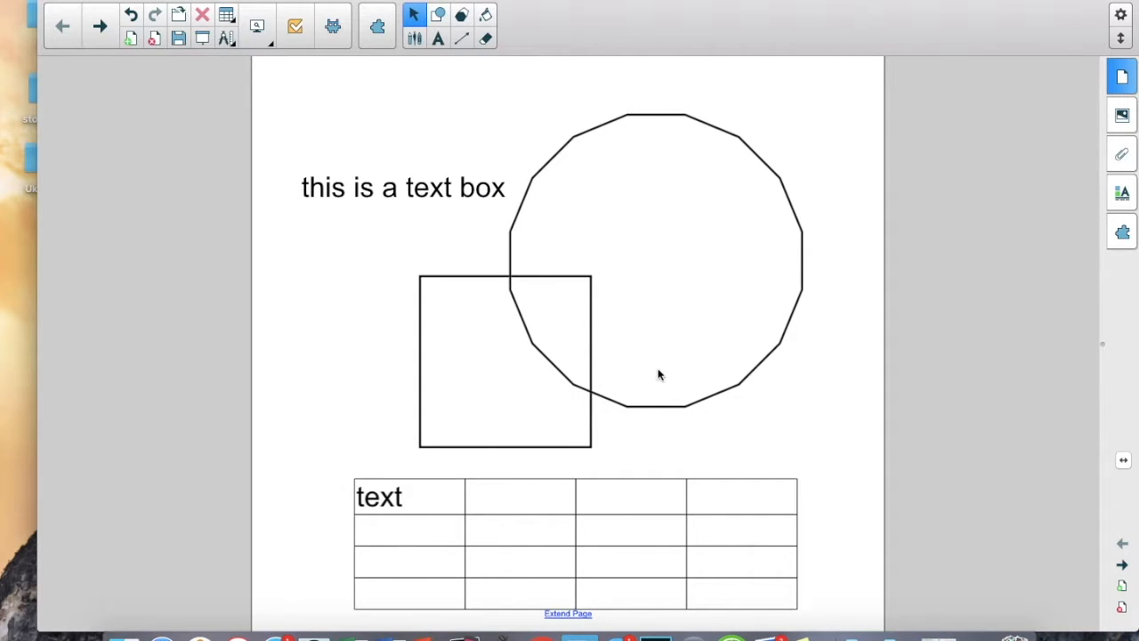
Step: Show the page thumbnails, switch between pages 1 and 2, and delete the blank page 2
click(1112, 87)
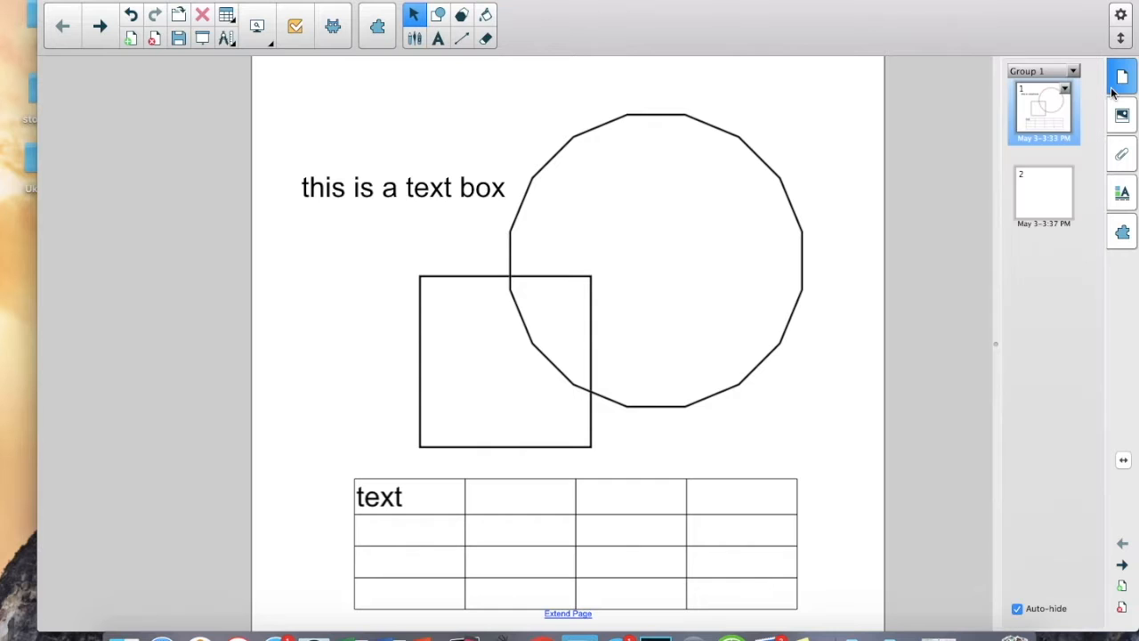
click(1064, 194)
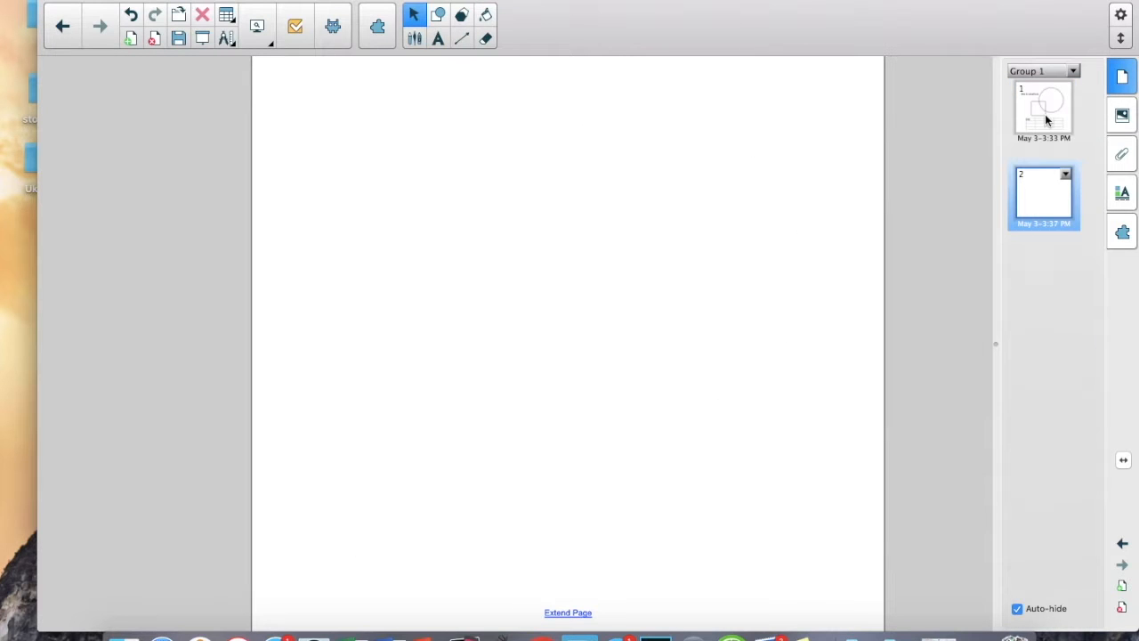
click(1045, 118)
click(1055, 194)
click(156, 46)
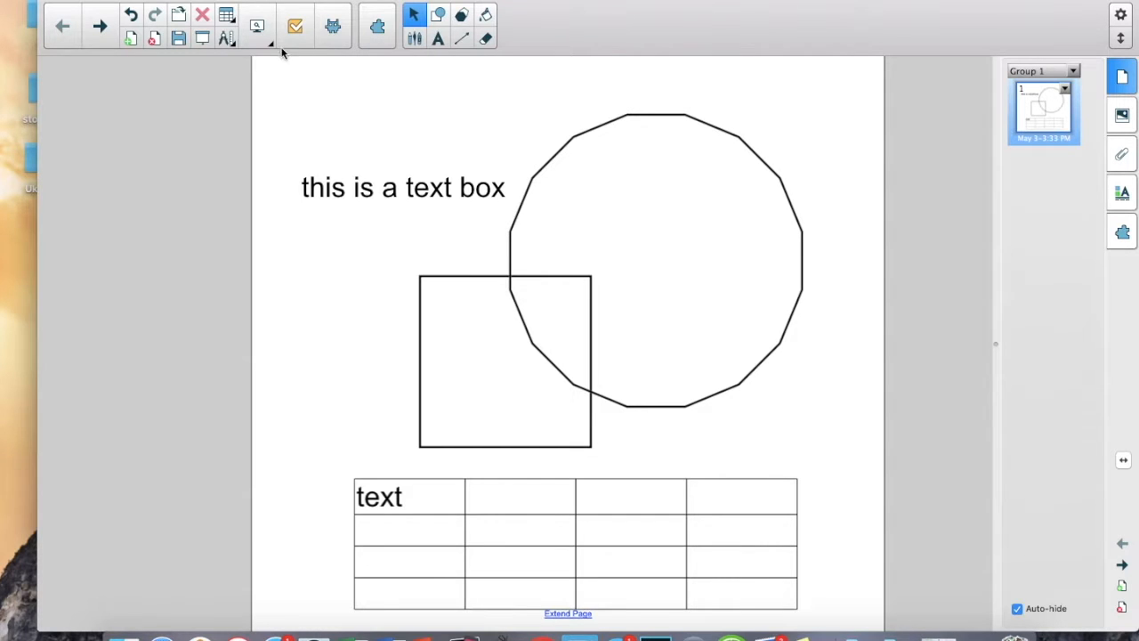
Step: Draw a short pen stroke above the text box and erase it with the eraser
click(486, 38)
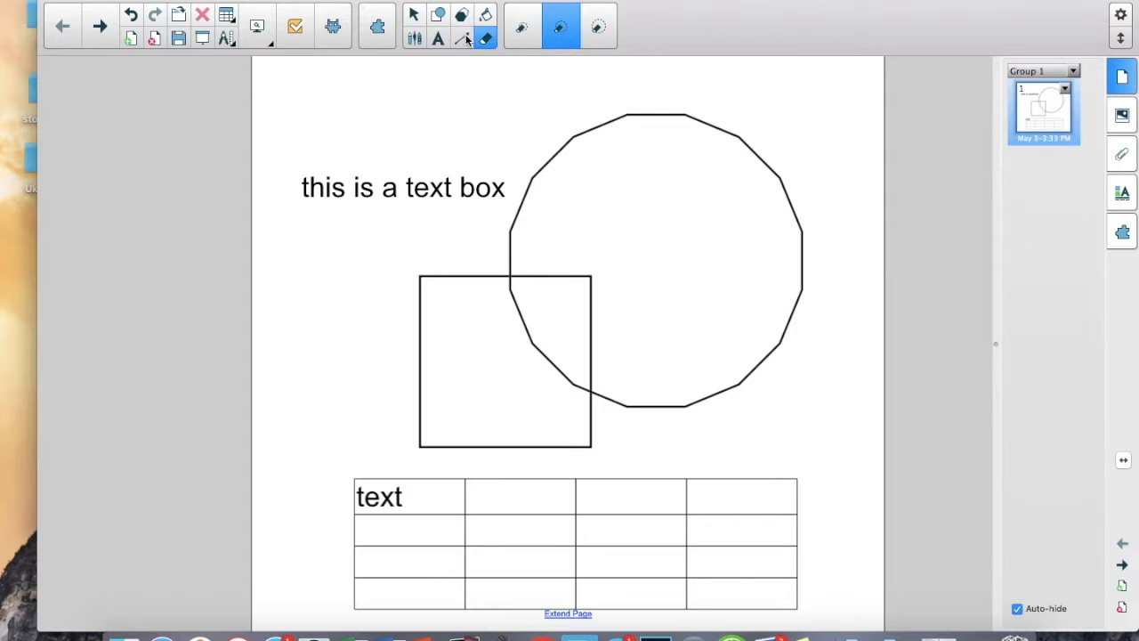
click(413, 38)
mouse_move(327, 126)
mouse_down()
mouse_move(430, 135)
mouse_move(480, 124)
mouse_move(448, 116)
mouse_move(392, 147)
mouse_move(326, 133)
mouse_up()
click(486, 38)
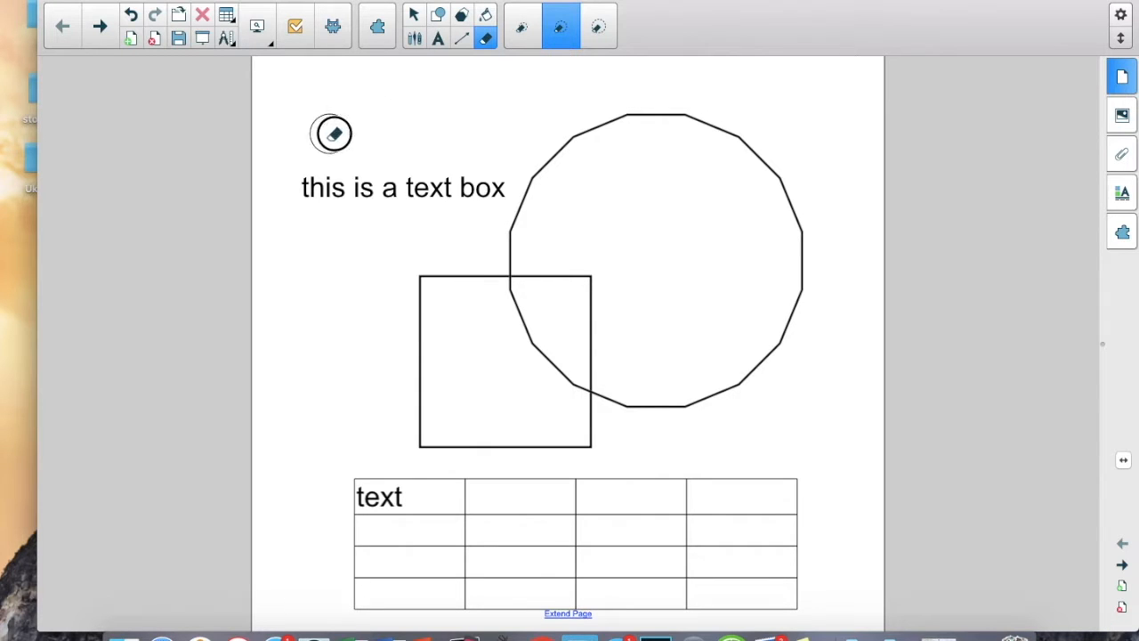
Step: Draw a thin black straight line above the text box, rising slightly toward the large polygon
click(462, 39)
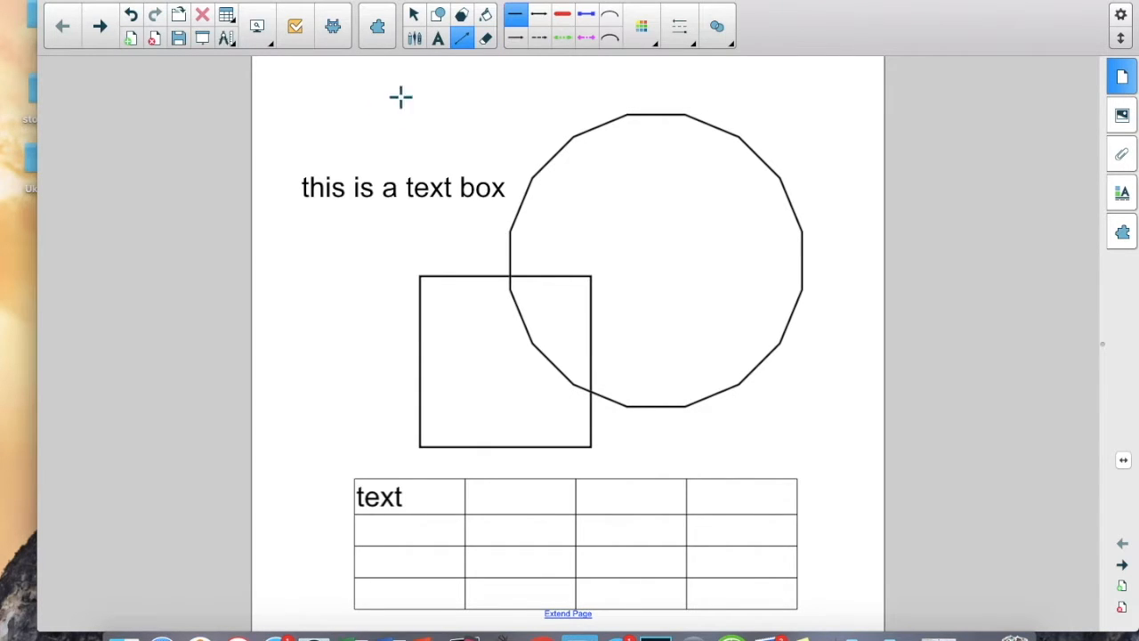
drag(392, 130, 554, 118)
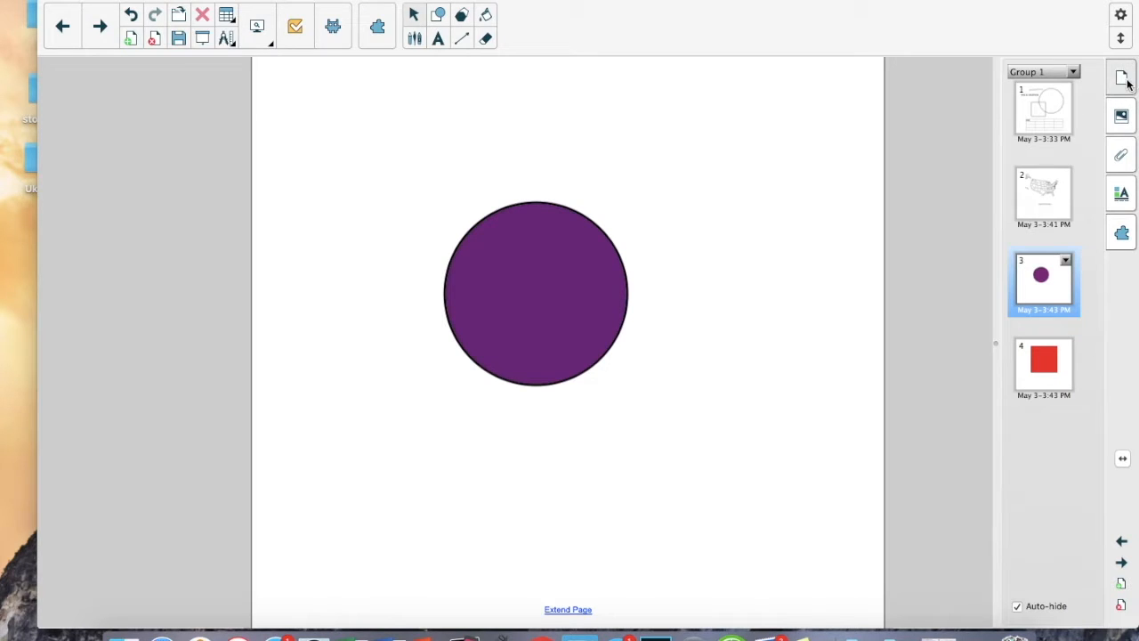
Step: Reorder the pages so the map page comes first and the purple circle page follows the red square page
click(1126, 80)
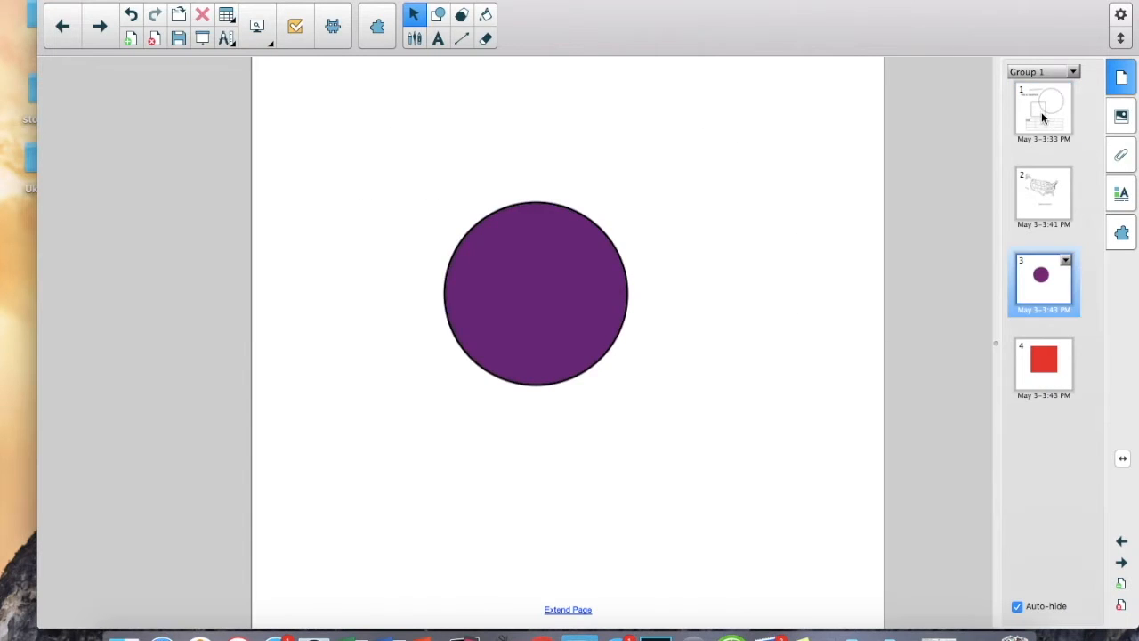
key(Up)
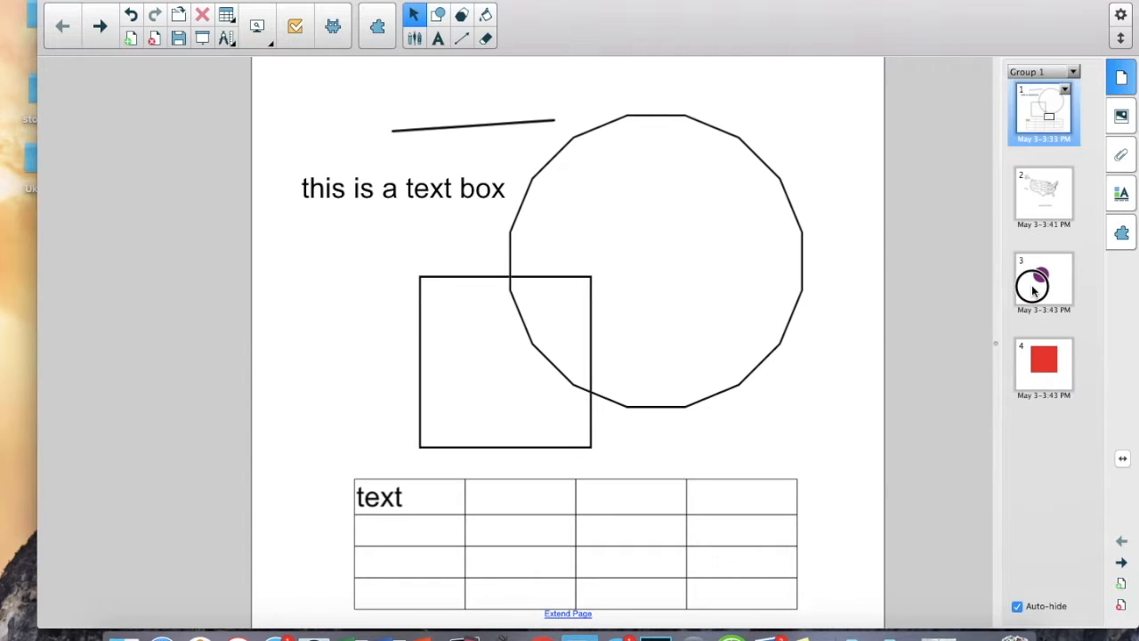
click(1032, 291)
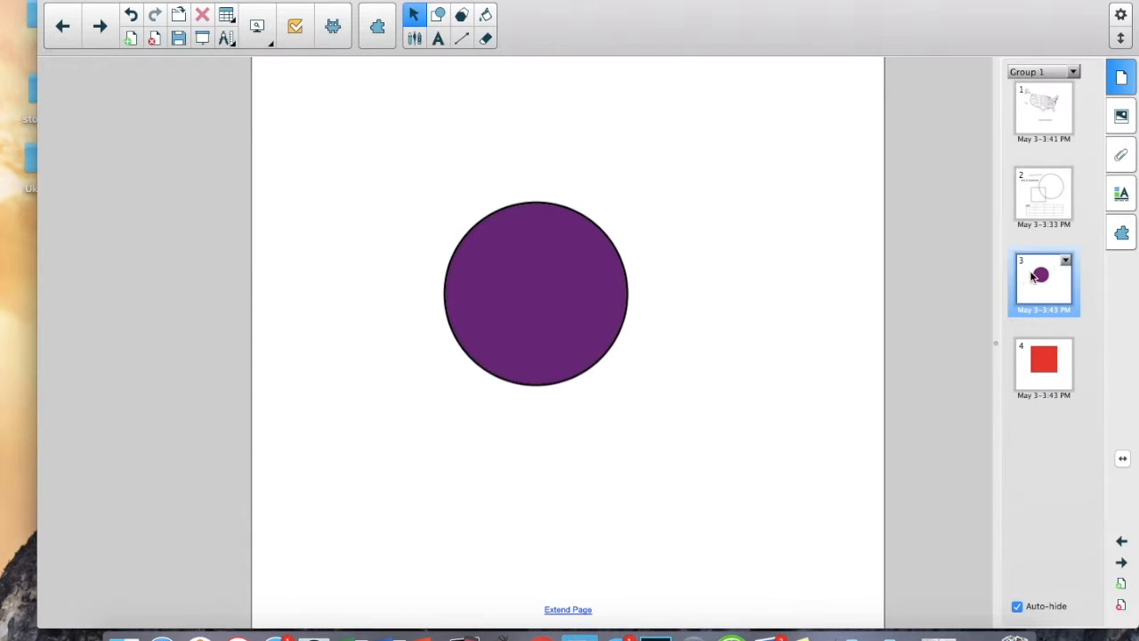
drag(1044, 300, 1025, 415)
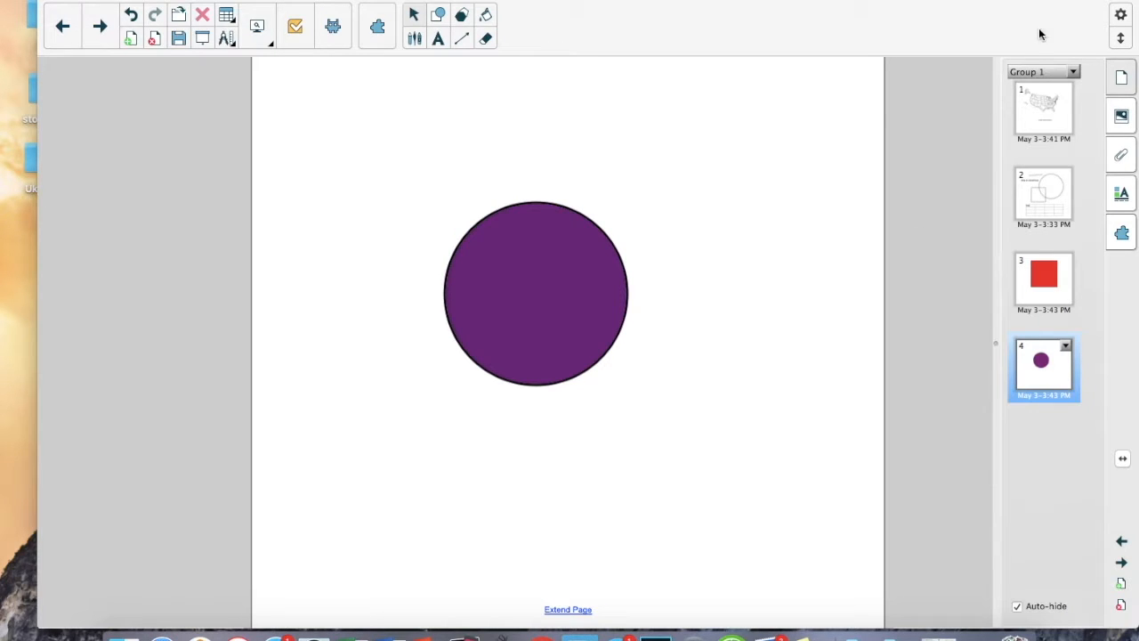
Step: Open the Gallery and search it for "art"
click(1124, 116)
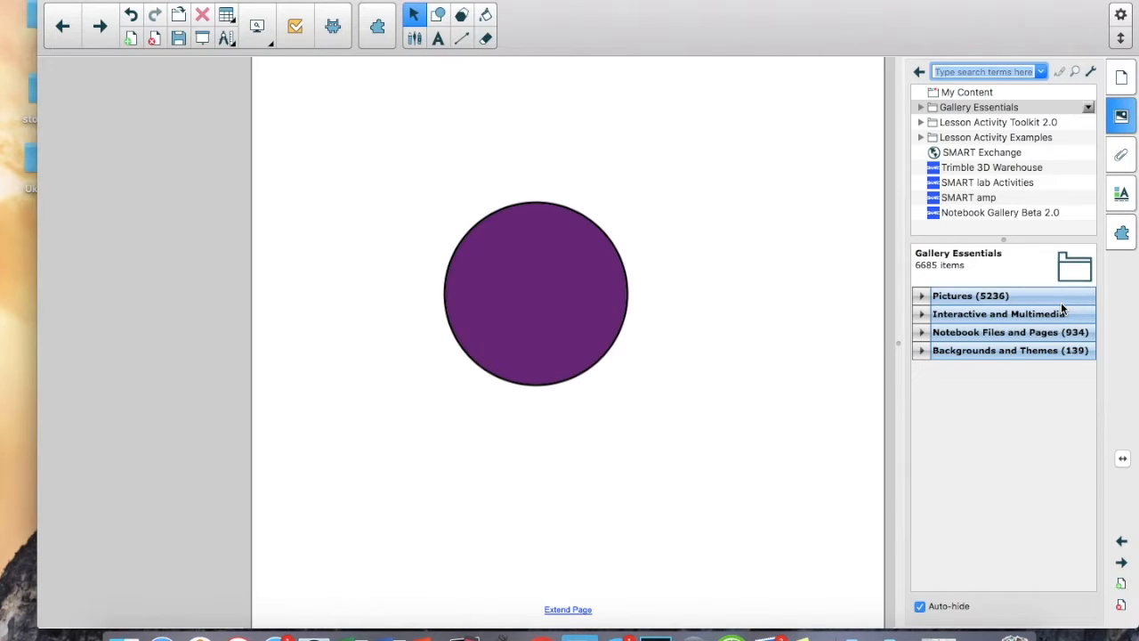
text(art)
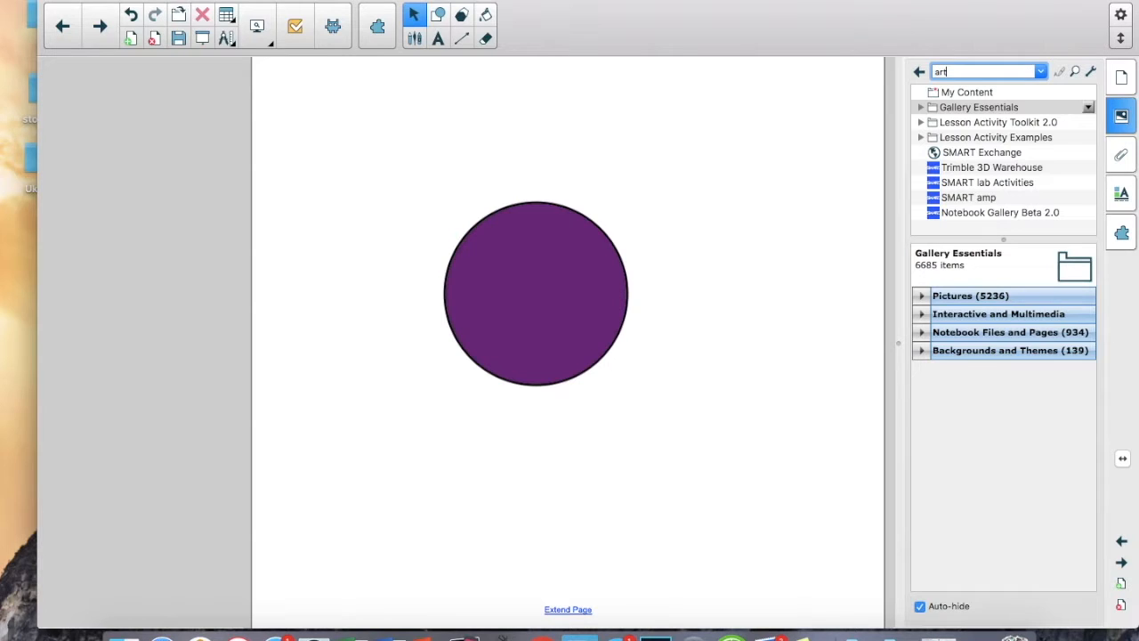
key(Return)
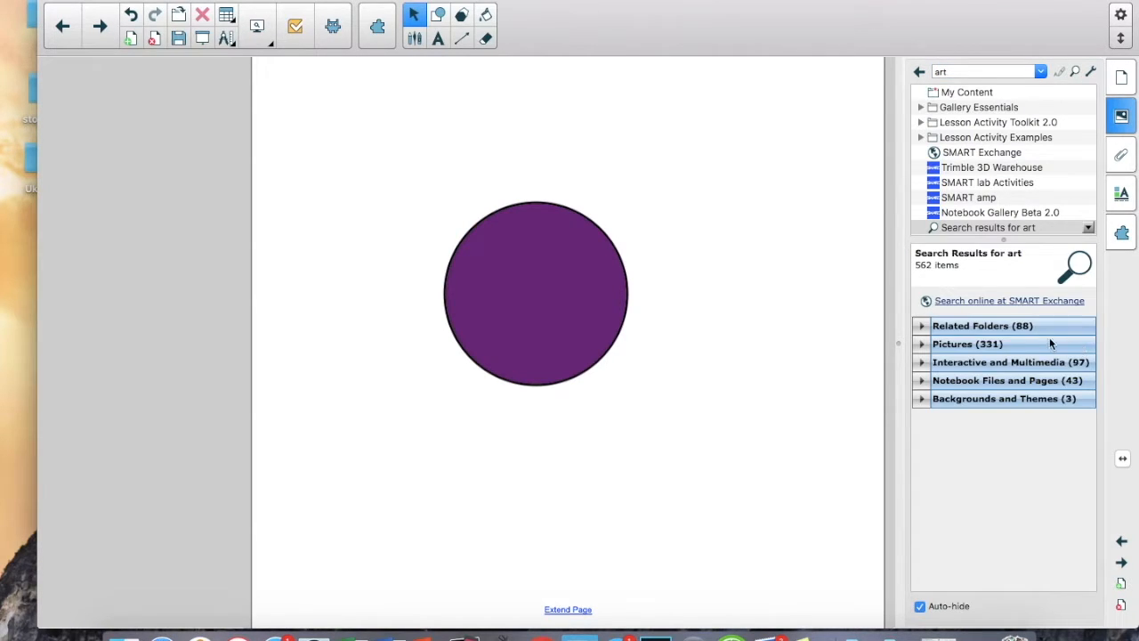
Step: Add the Paint brush picture from the search results to the page, just right of the purple circle
click(925, 346)
scroll(984, 401, down, 2)
scroll(984, 406, down, 10)
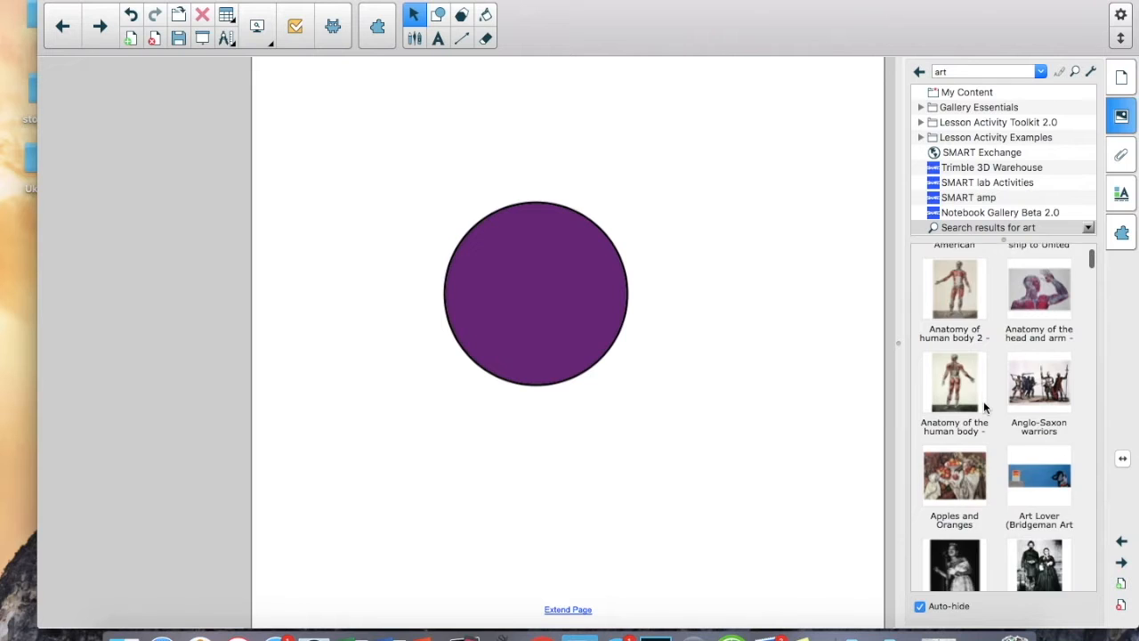
scroll(984, 408, down, 10)
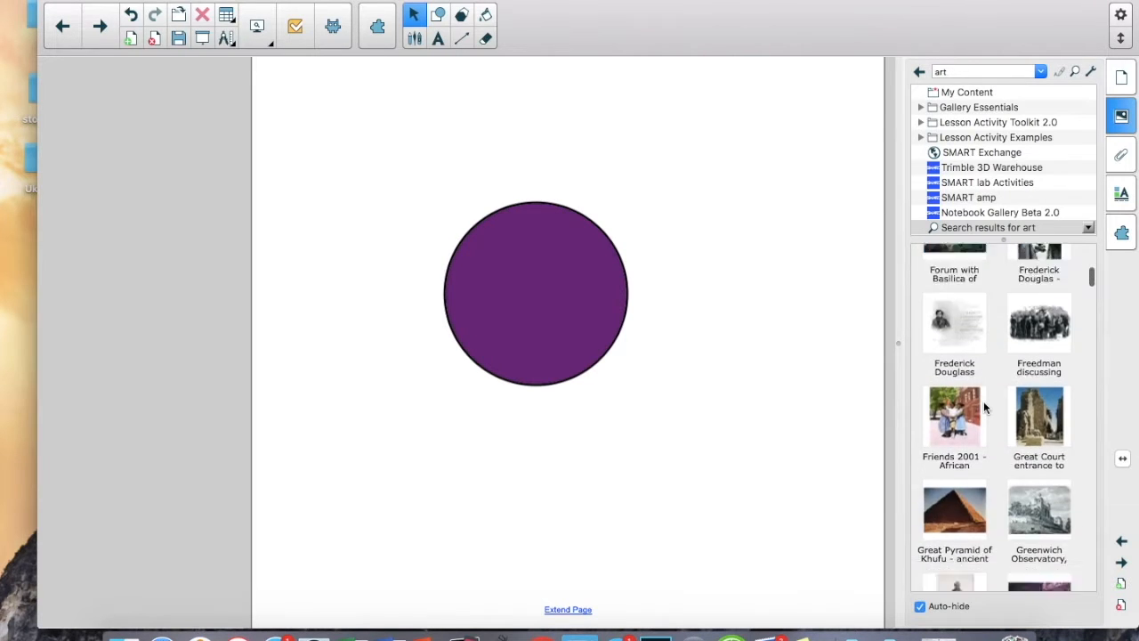
scroll(984, 407, down, 5)
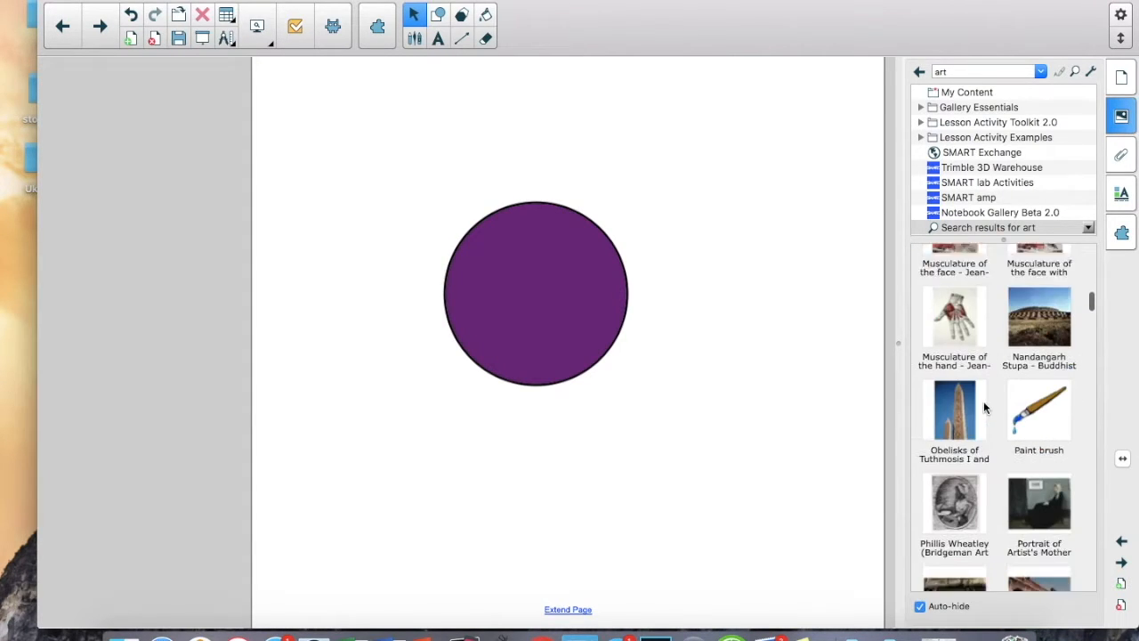
mouse_move(1034, 375)
mouse_down()
mouse_move(647, 507)
mouse_move(623, 463)
mouse_move(671, 326)
mouse_move(668, 269)
mouse_move(698, 265)
mouse_up()
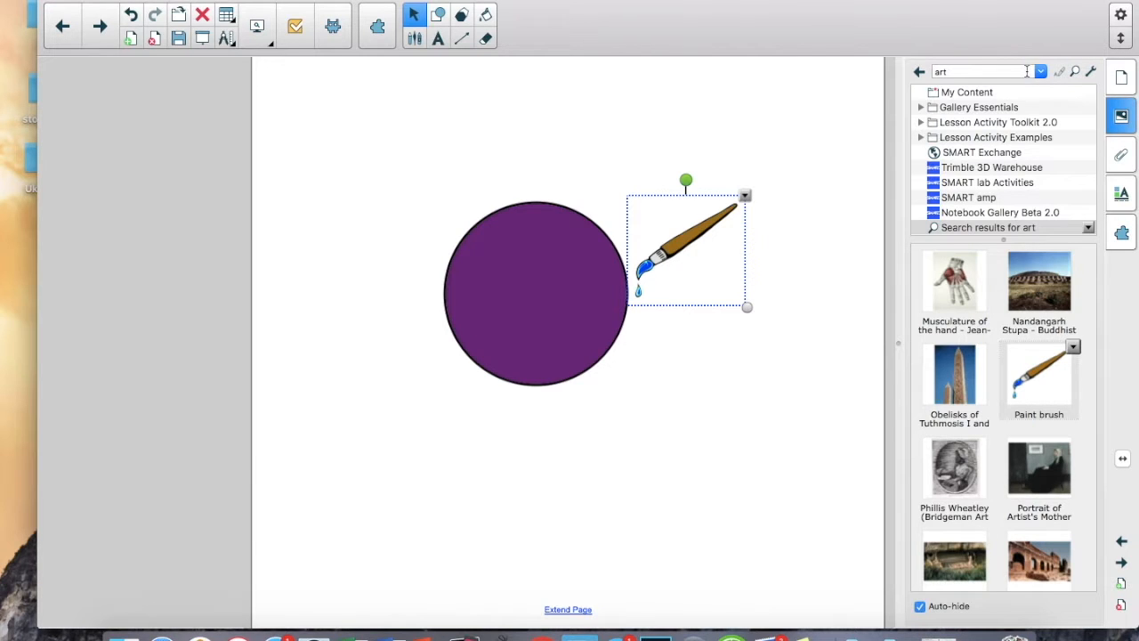
Step: Browse Gallery Essentials to the Art folder within Arts and look through its pictures
click(919, 72)
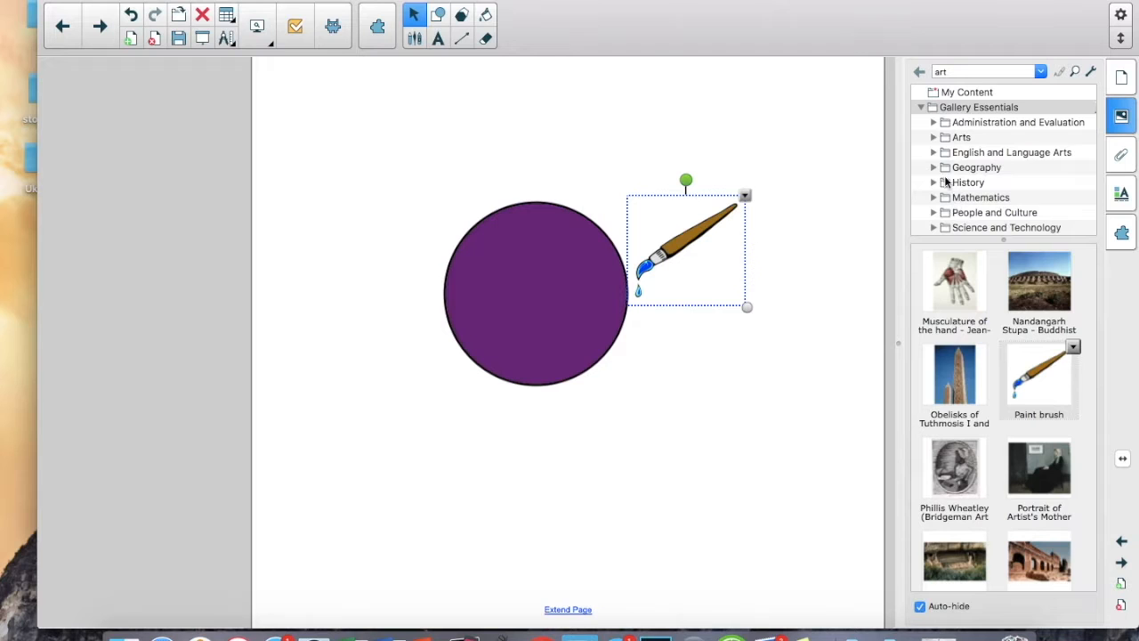
scroll(956, 213, down, 2)
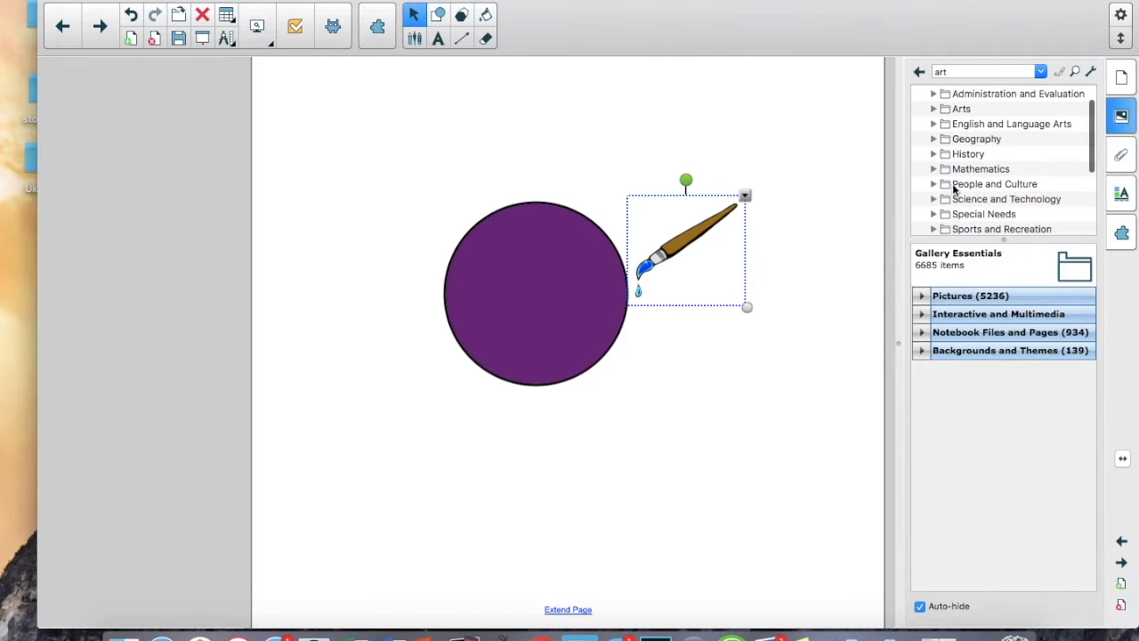
click(934, 109)
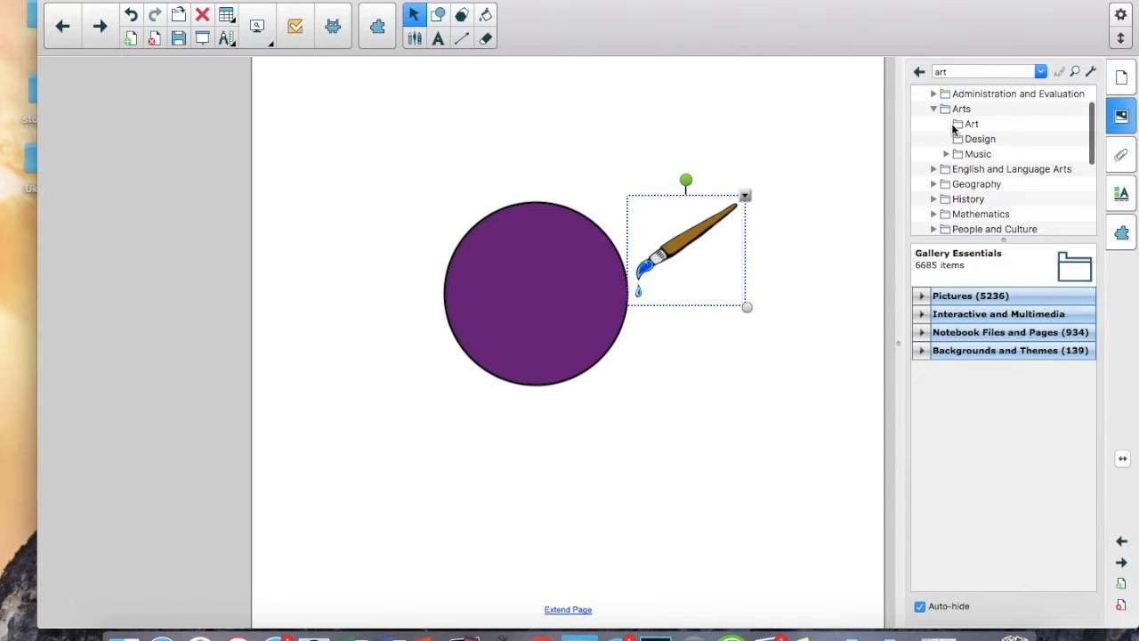
click(963, 125)
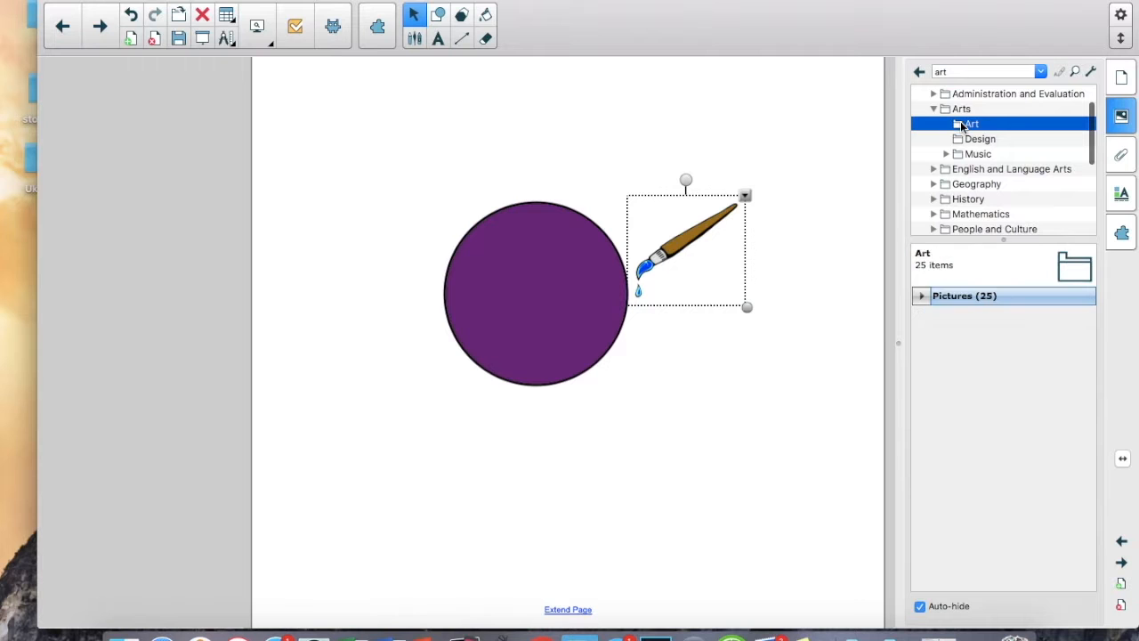
click(923, 297)
scroll(1006, 368, down, 1)
scroll(1006, 367, up, 1)
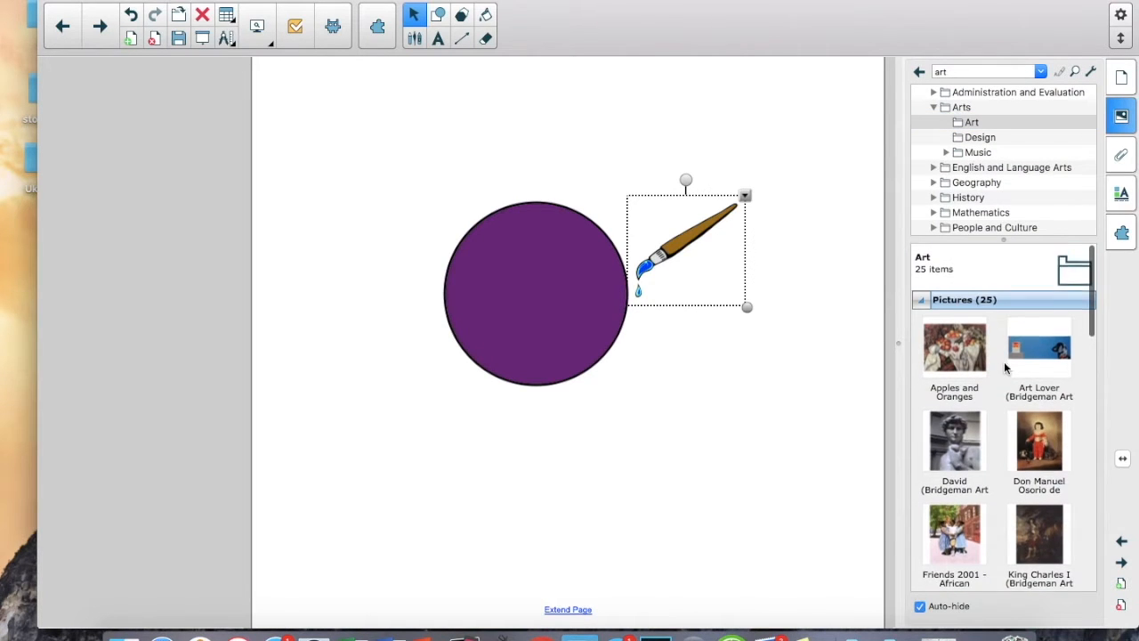
scroll(1010, 397, down, 15)
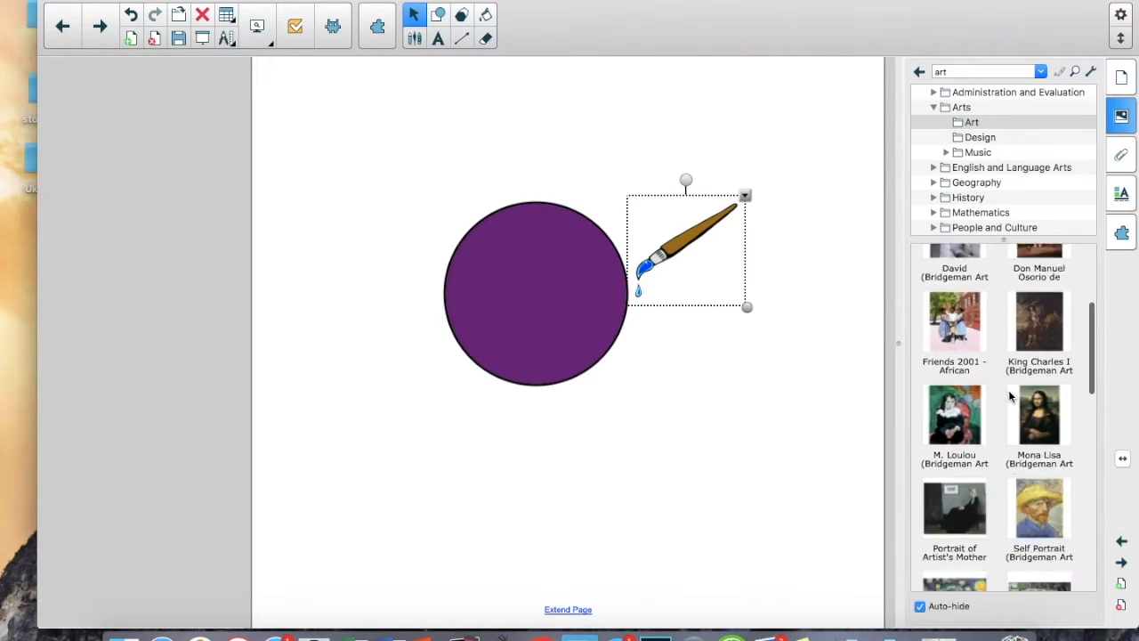
scroll(1006, 153, up, 2)
scroll(1003, 156, down, 5)
scroll(1001, 156, up, 4)
scroll(997, 157, down, 5)
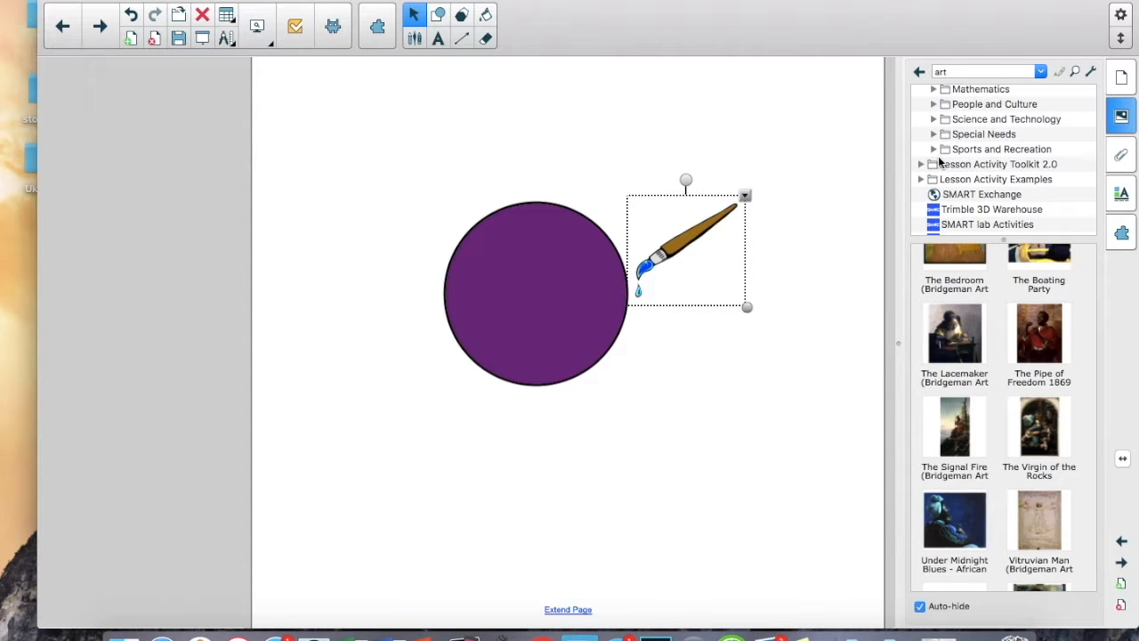
Step: Review the other Gallery subject folders, Lesson Activity collections and linked online resources
scroll(939, 160, up, 4)
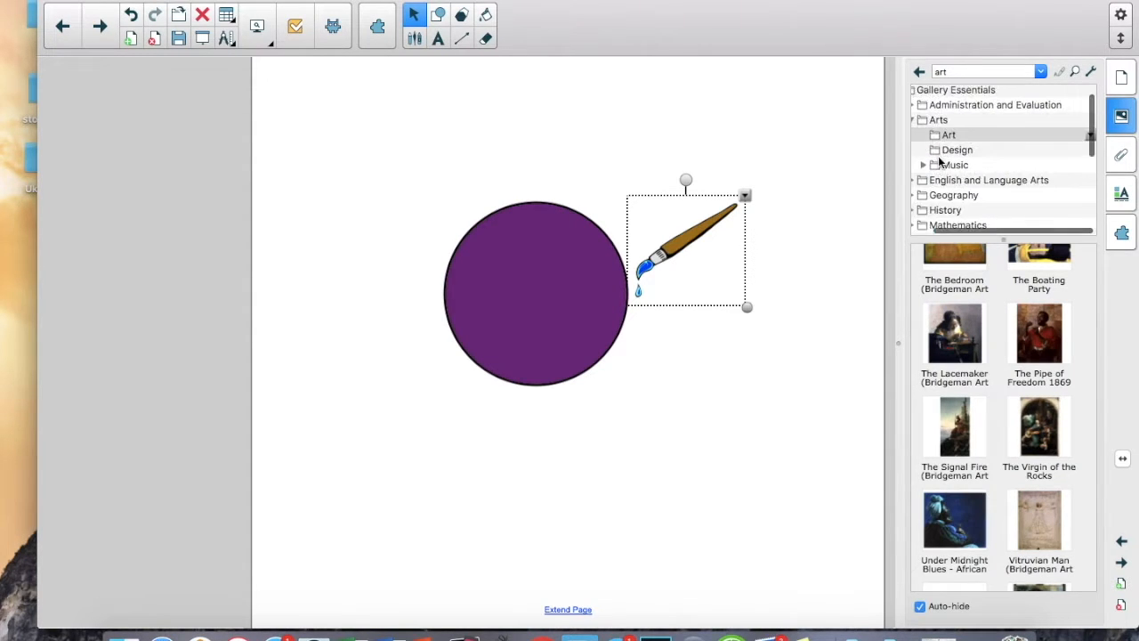
scroll(983, 184, down, 6)
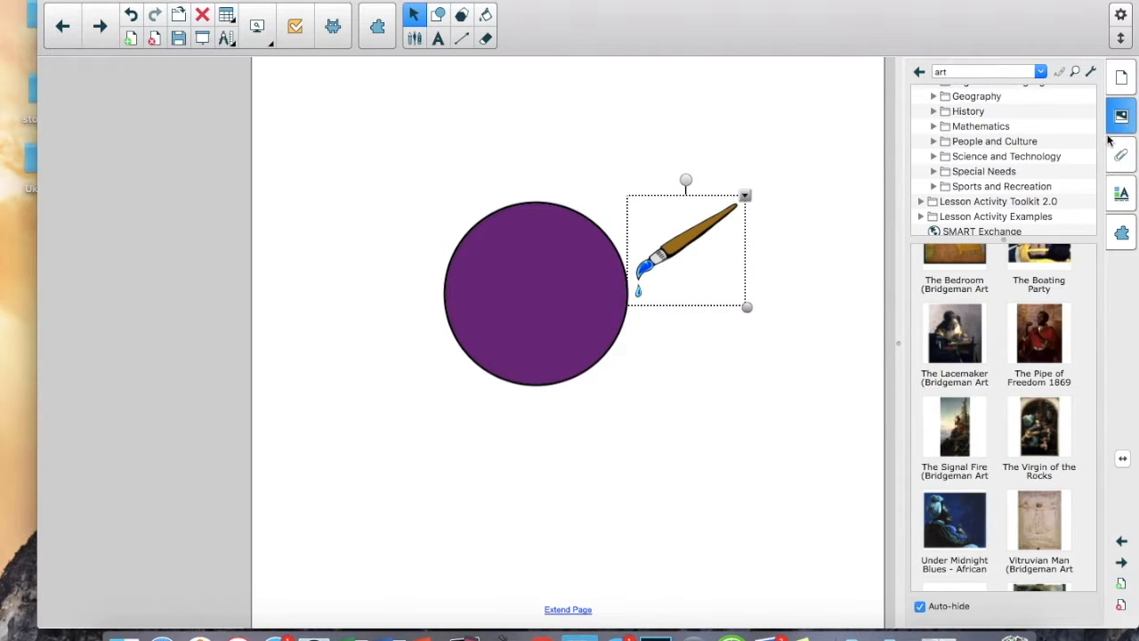
scroll(1008, 184, down, 1)
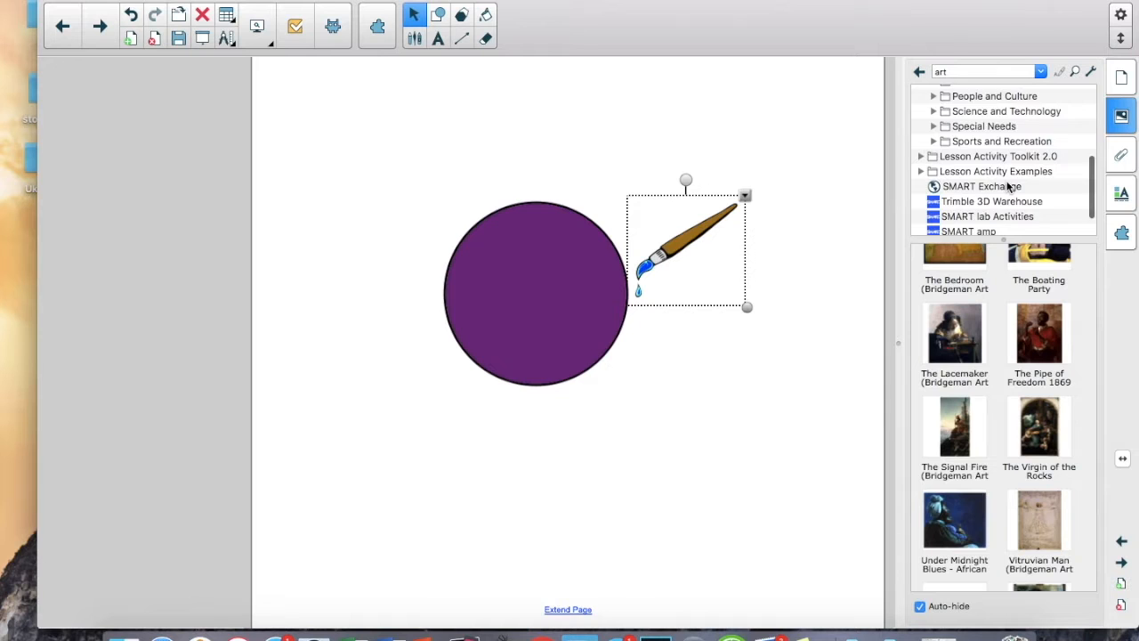
scroll(1009, 186, down, 2)
scroll(1009, 187, up, 2)
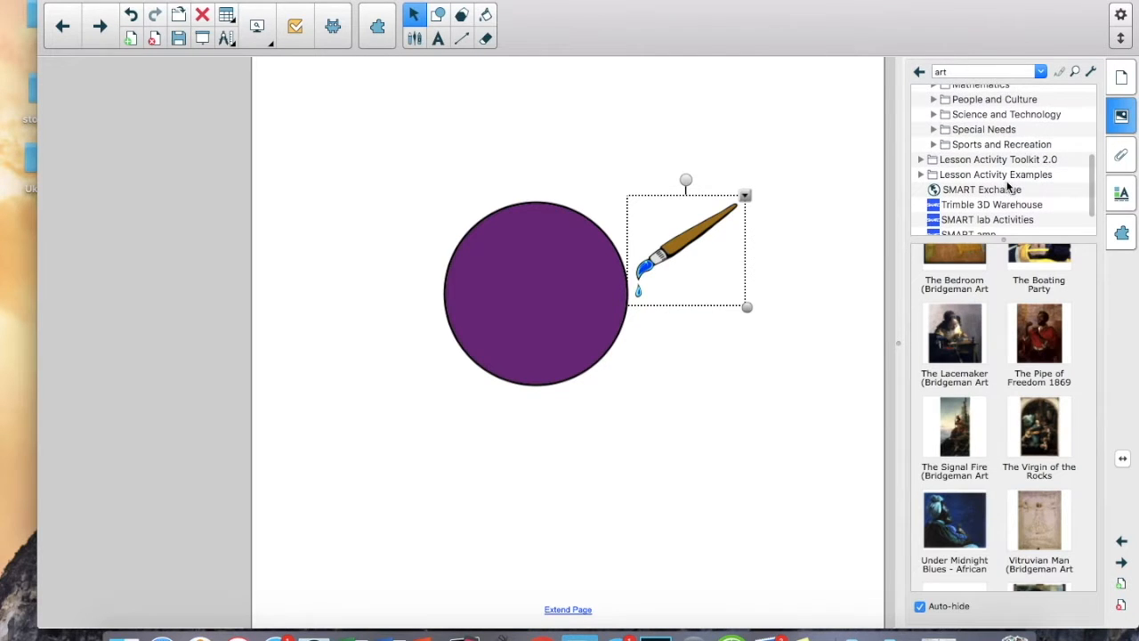
scroll(979, 178, down, 2)
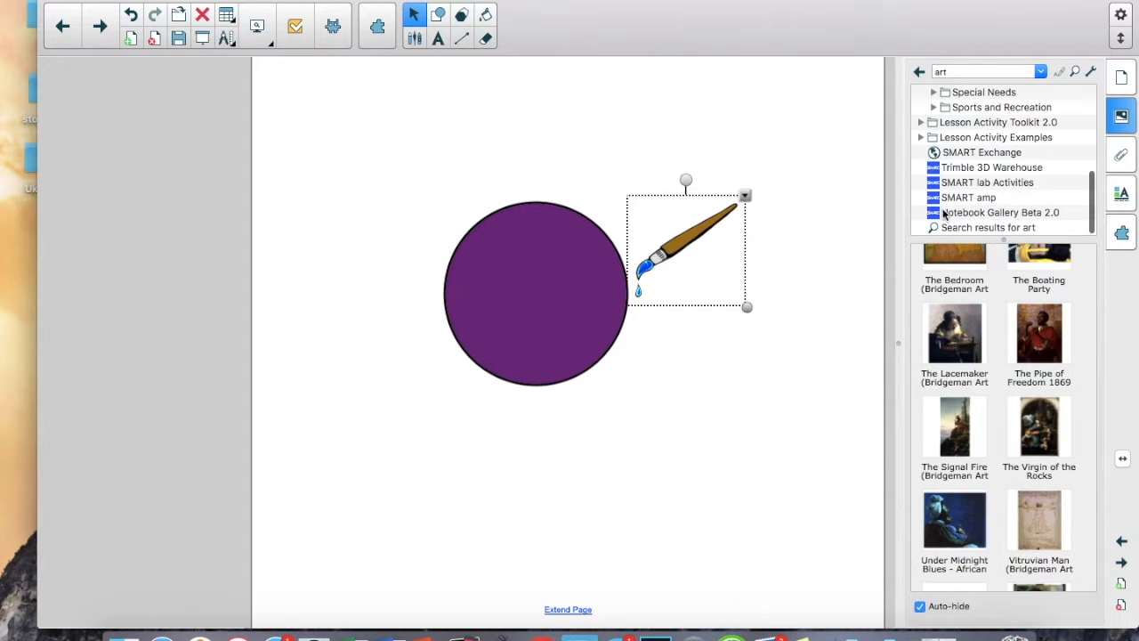
scroll(947, 162, up, 4)
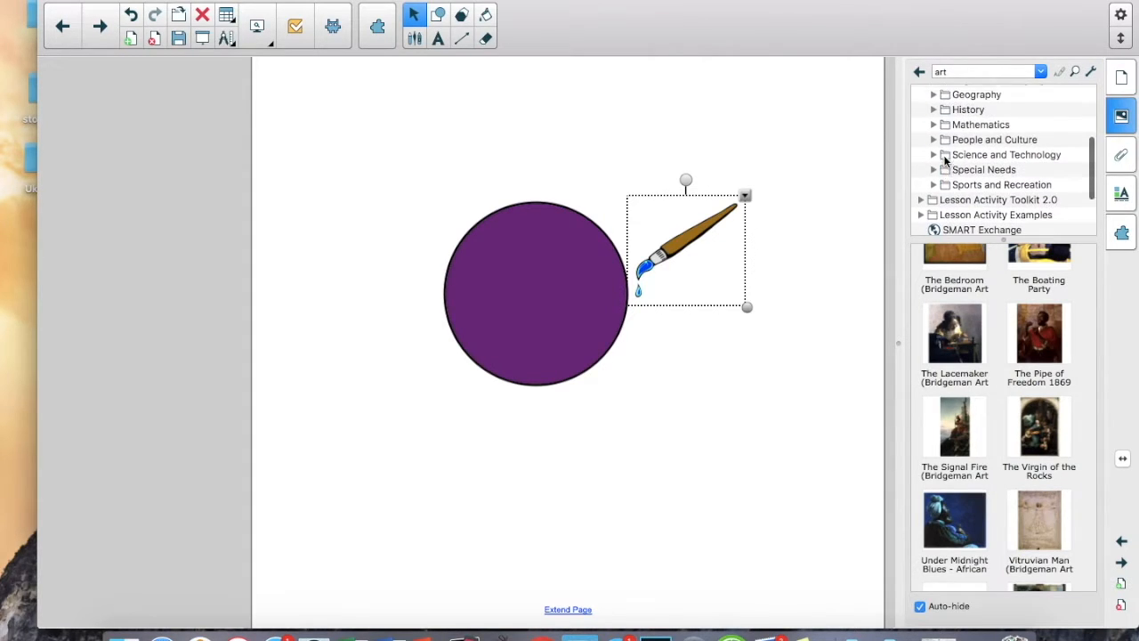
scroll(961, 143, up, 5)
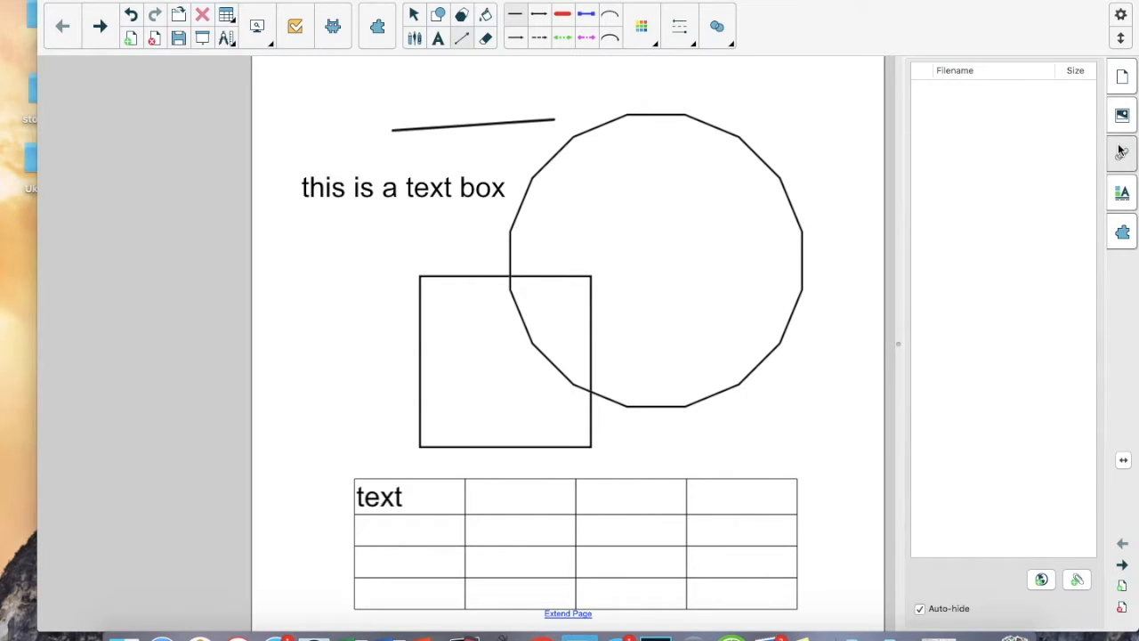
click(1122, 78)
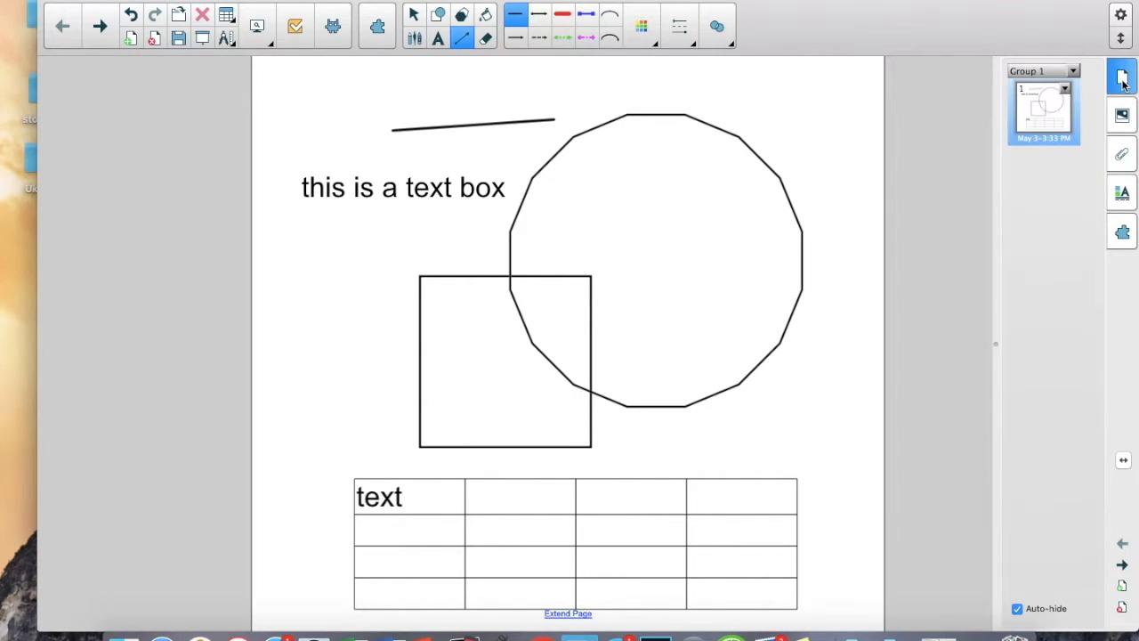
Step: Attach a copy of the file "blank us map" from the general music folder to the notebook
click(1122, 158)
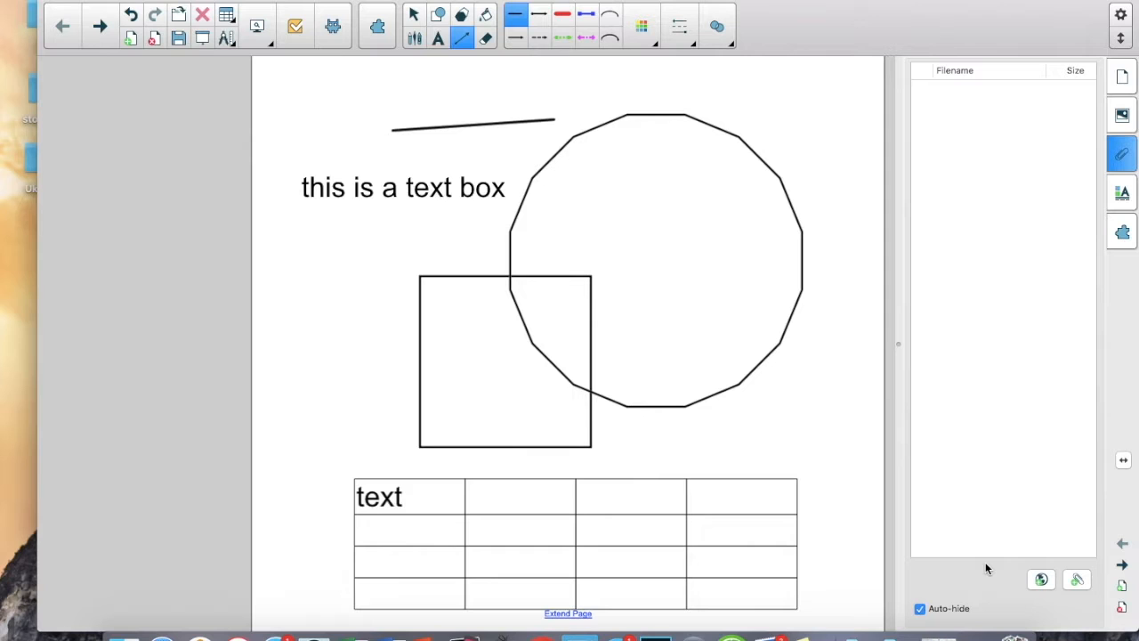
click(1078, 583)
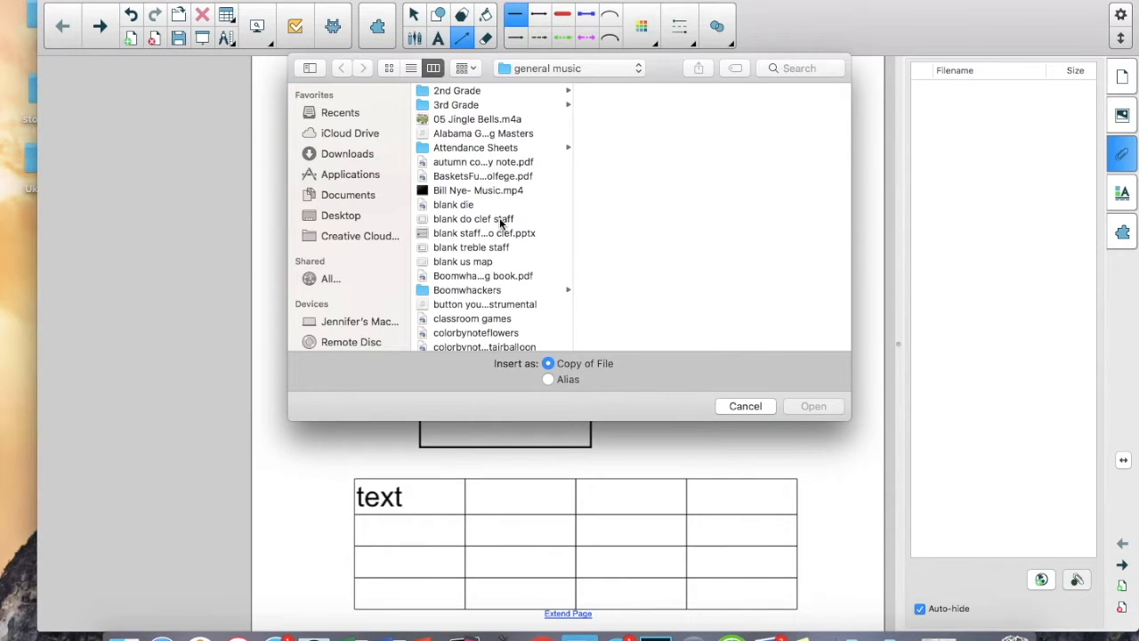
scroll(499, 217, down, 5)
scroll(499, 217, up, 5)
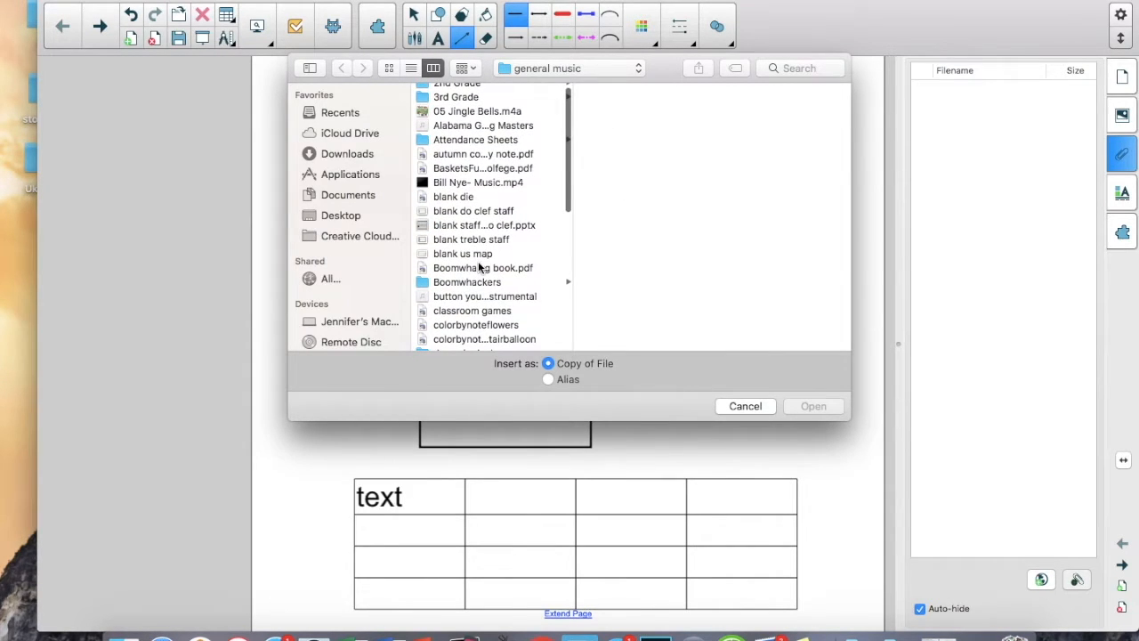
click(475, 254)
click(815, 407)
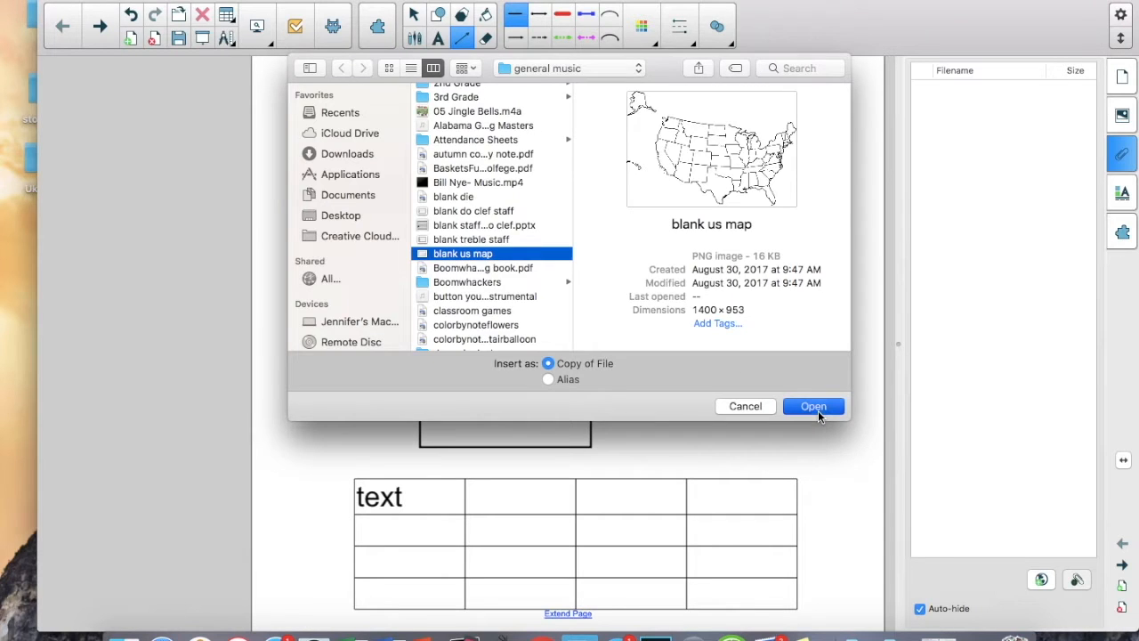
drag(922, 92, 606, 242)
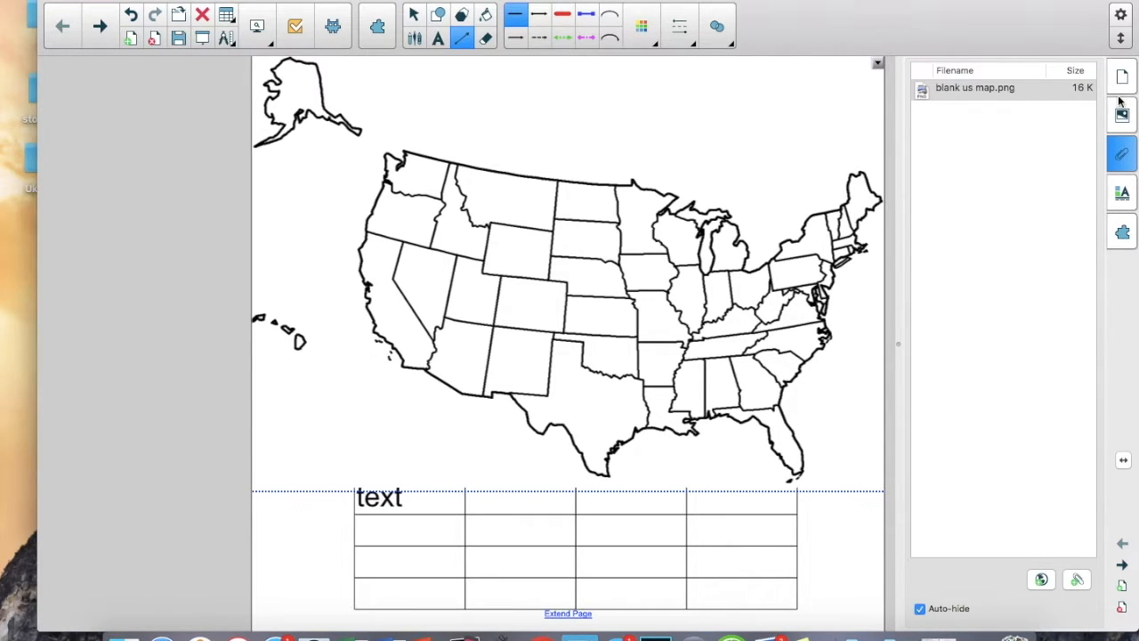
click(415, 16)
mouse_move(441, 185)
mouse_down()
mouse_move(382, 297)
mouse_move(412, 211)
mouse_move(448, 202)
mouse_up()
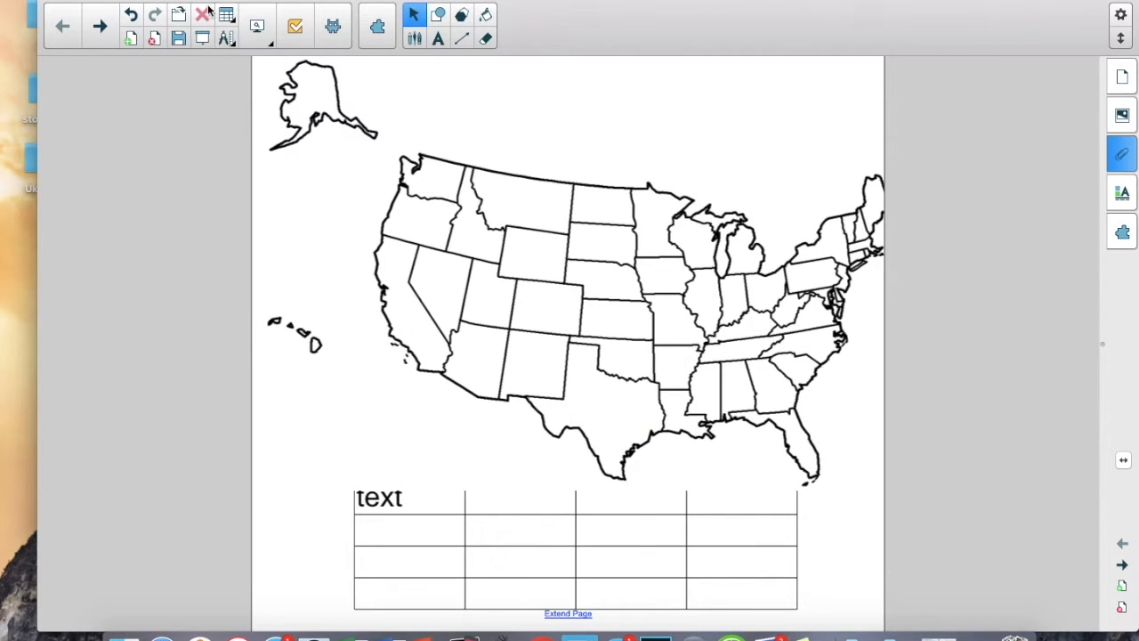
click(466, 237)
click(202, 15)
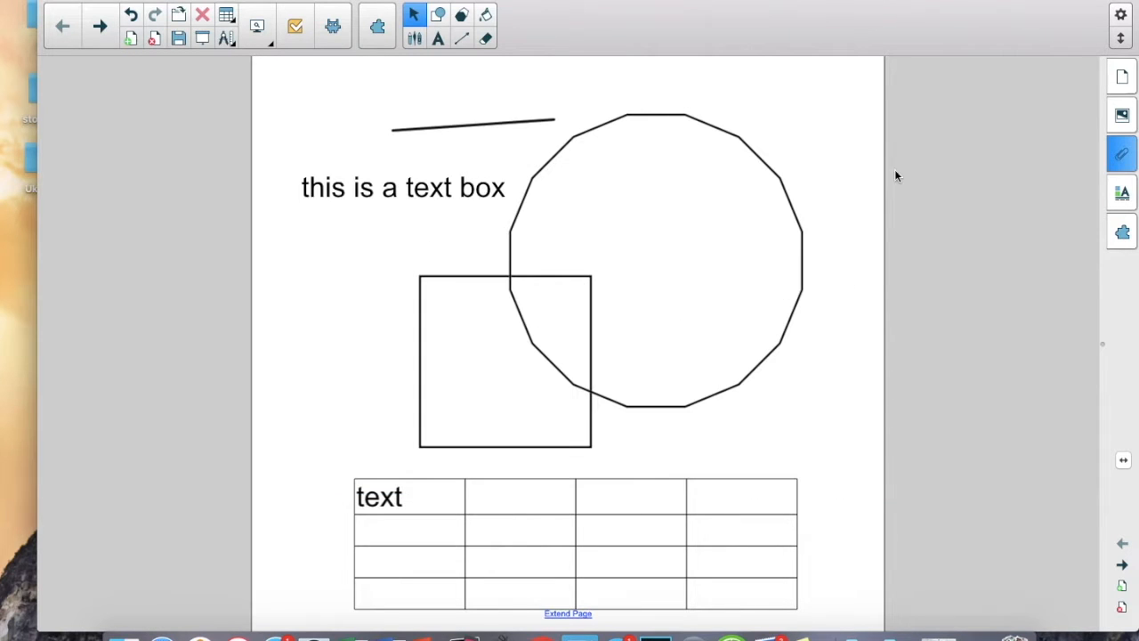
Step: Add a new blank page after page 1 and place the attached blank us map.png on it
click(1121, 79)
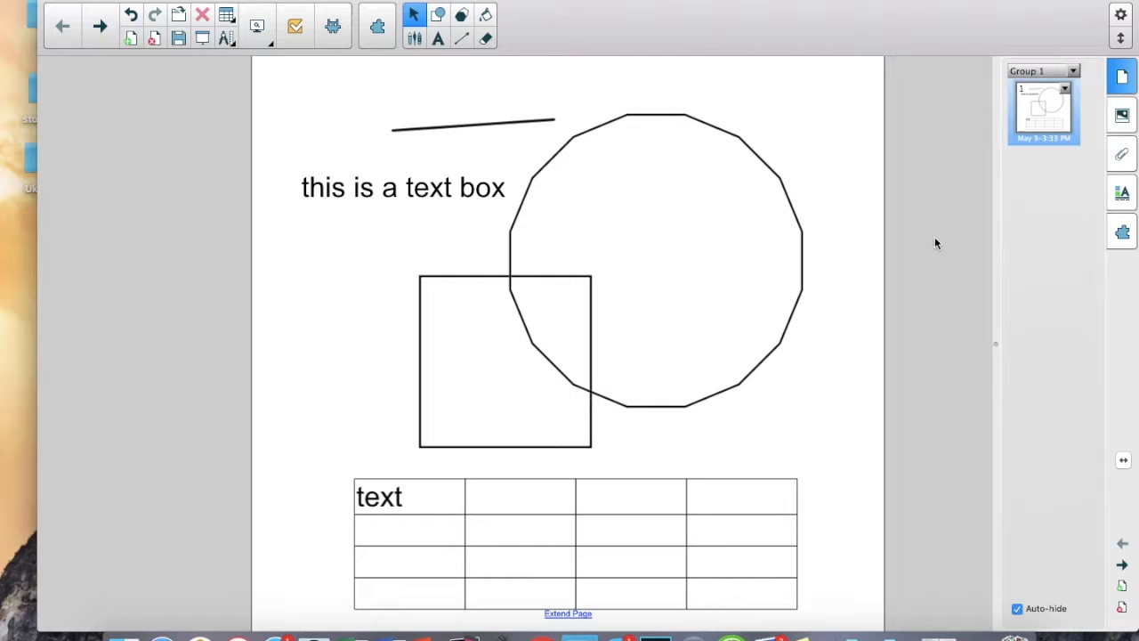
click(129, 38)
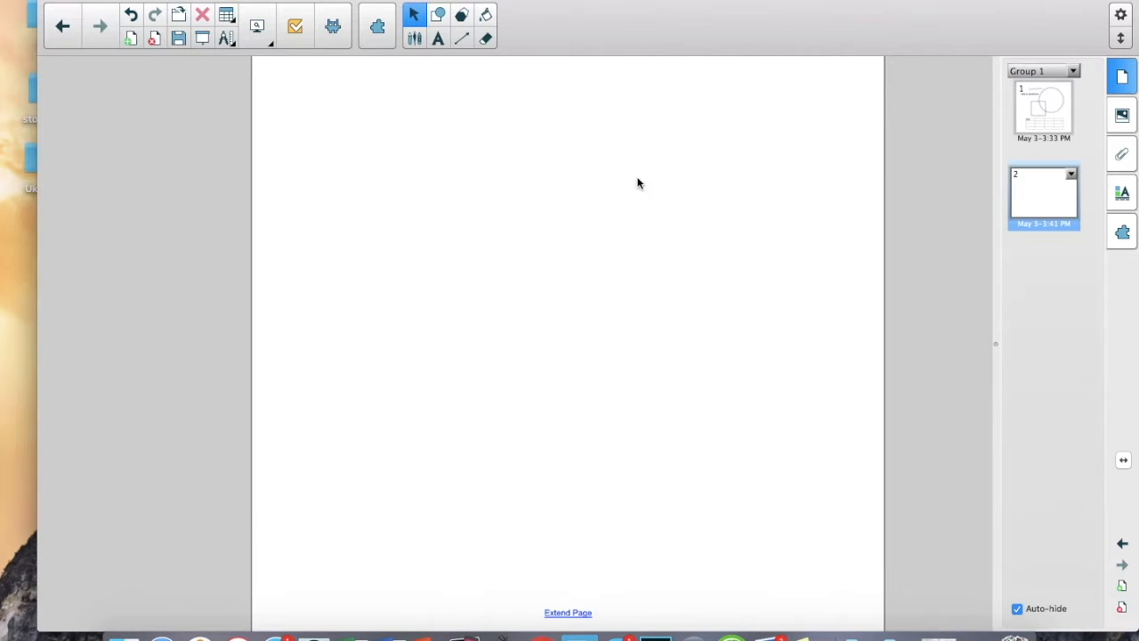
click(1122, 155)
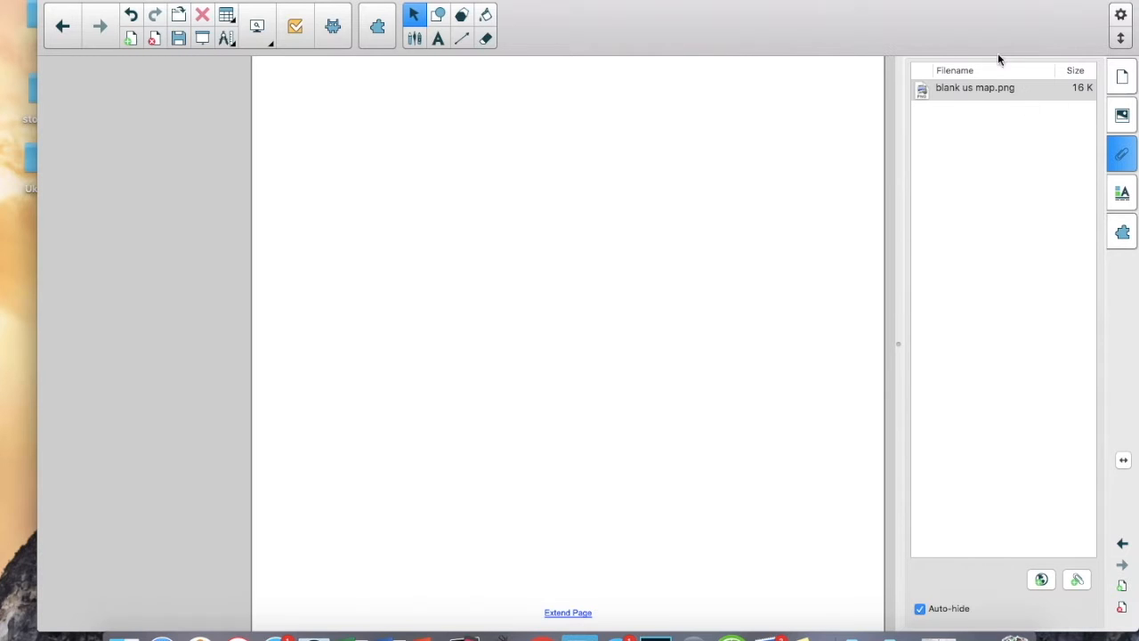
drag(989, 89, 579, 326)
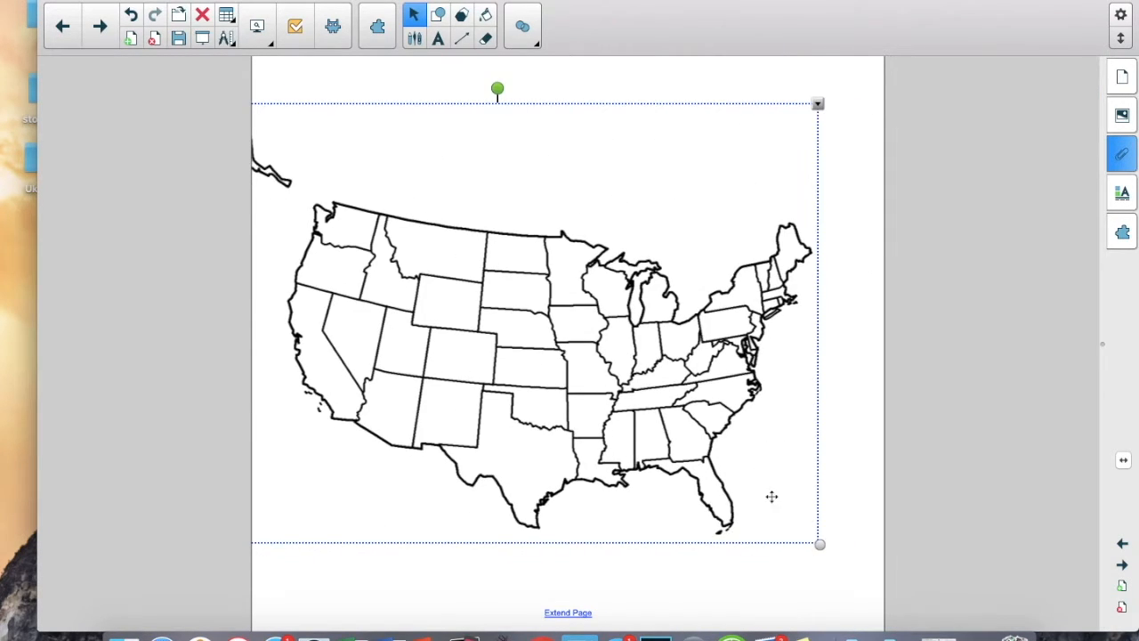
Step: Shrink the US map and move it so that it fits entirely within the upper half of the page
drag(817, 542, 561, 391)
drag(539, 273, 612, 280)
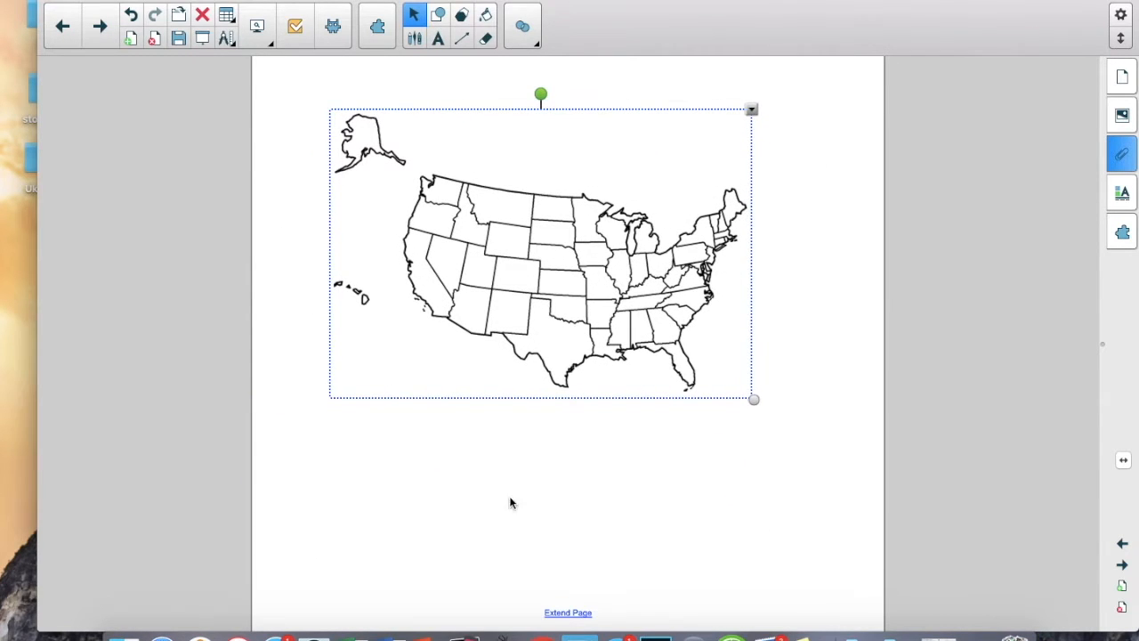
click(504, 446)
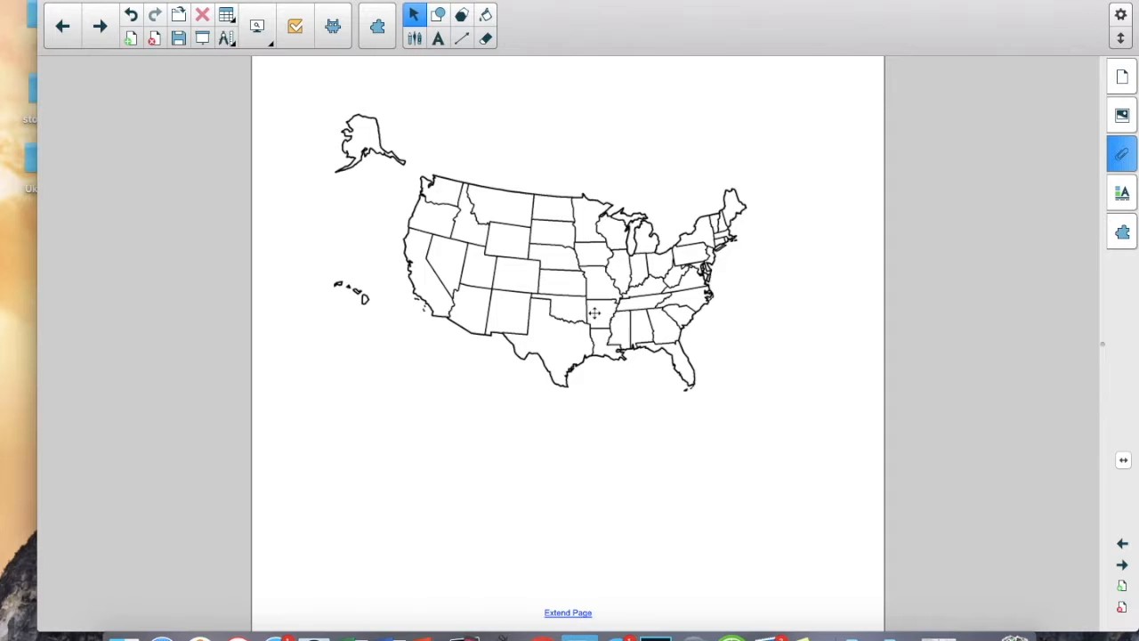
click(1116, 169)
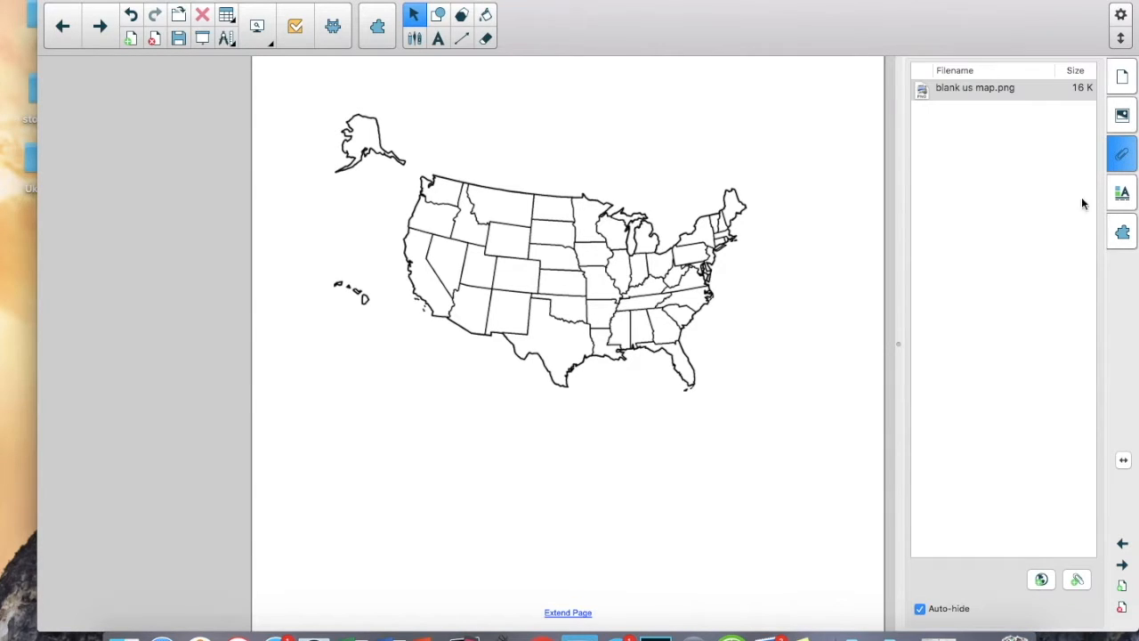
click(1046, 576)
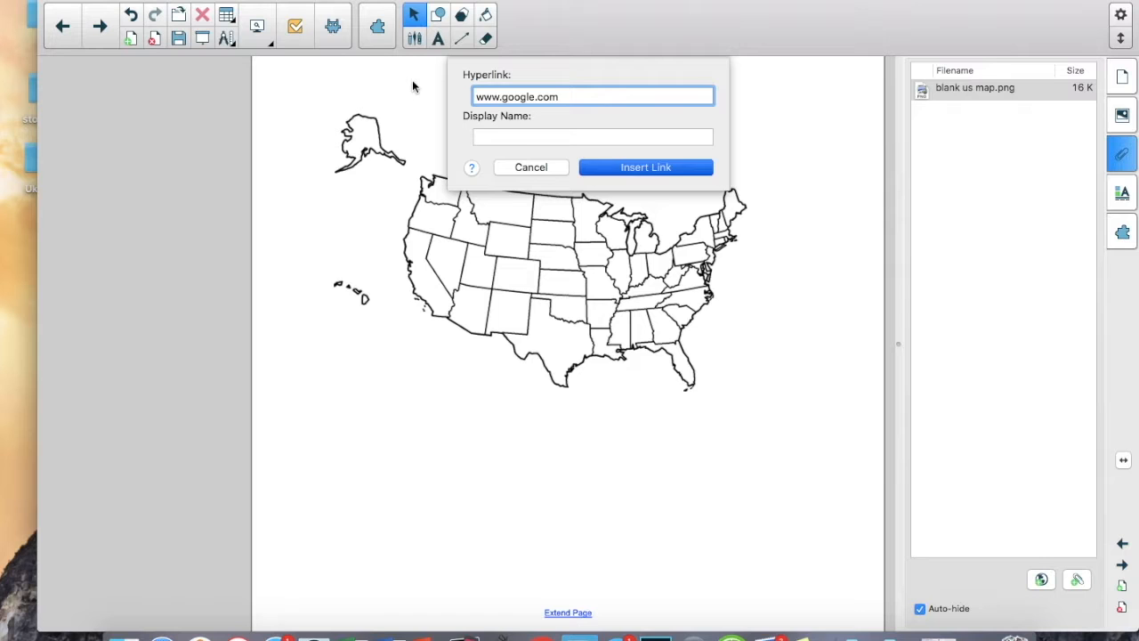
click(528, 139)
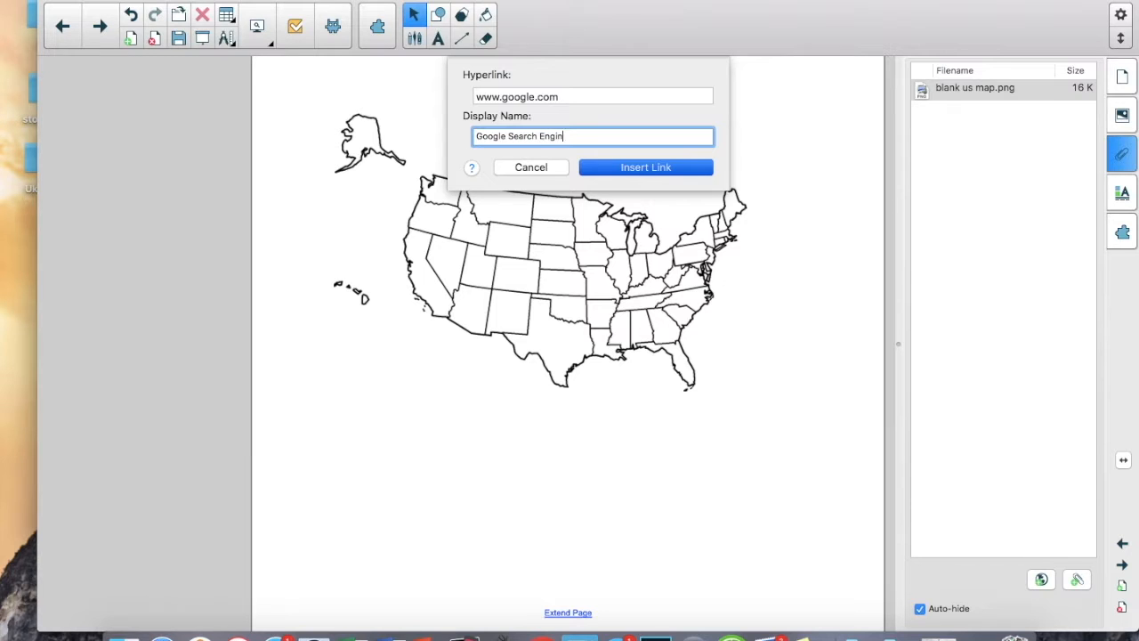
click(610, 167)
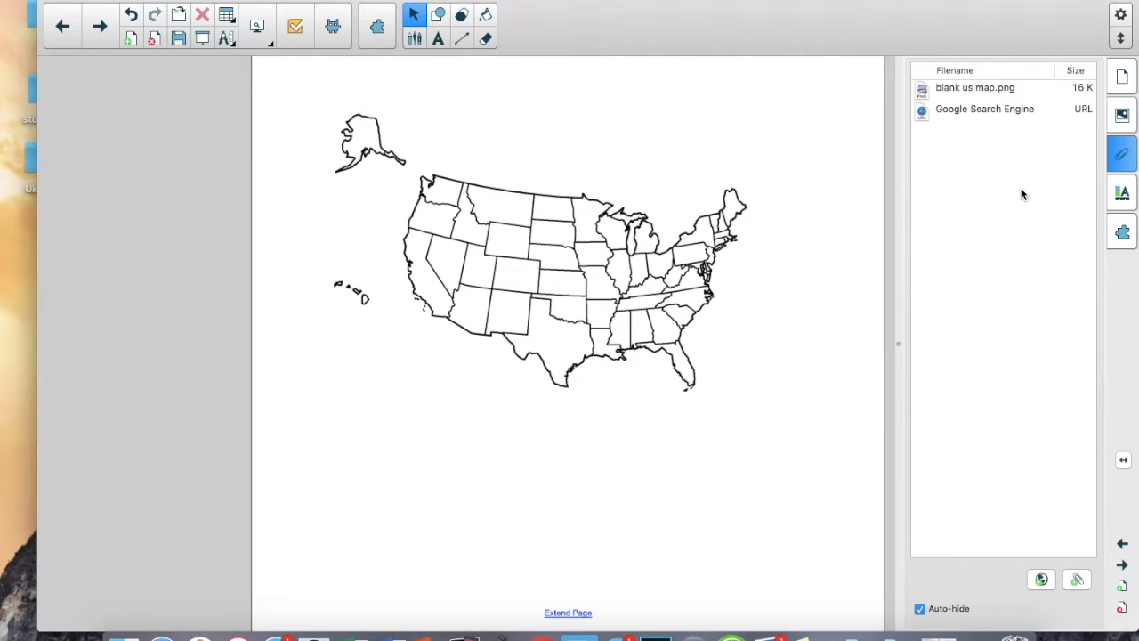
Step: Place the attached Google Search Engine link on the page below the US map and adjust its position
drag(947, 111, 547, 496)
click(524, 522)
drag(598, 491, 536, 488)
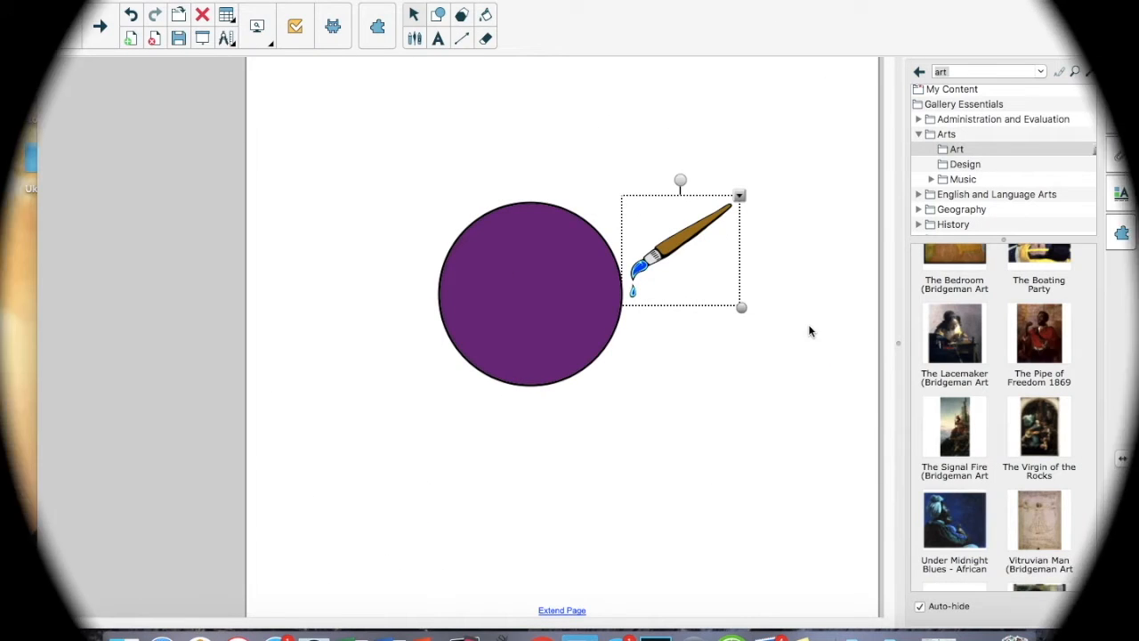
Step: Open the purple circle's fill effects and try solid fills in orange, yellow, bright green and a custom light blue
click(1122, 194)
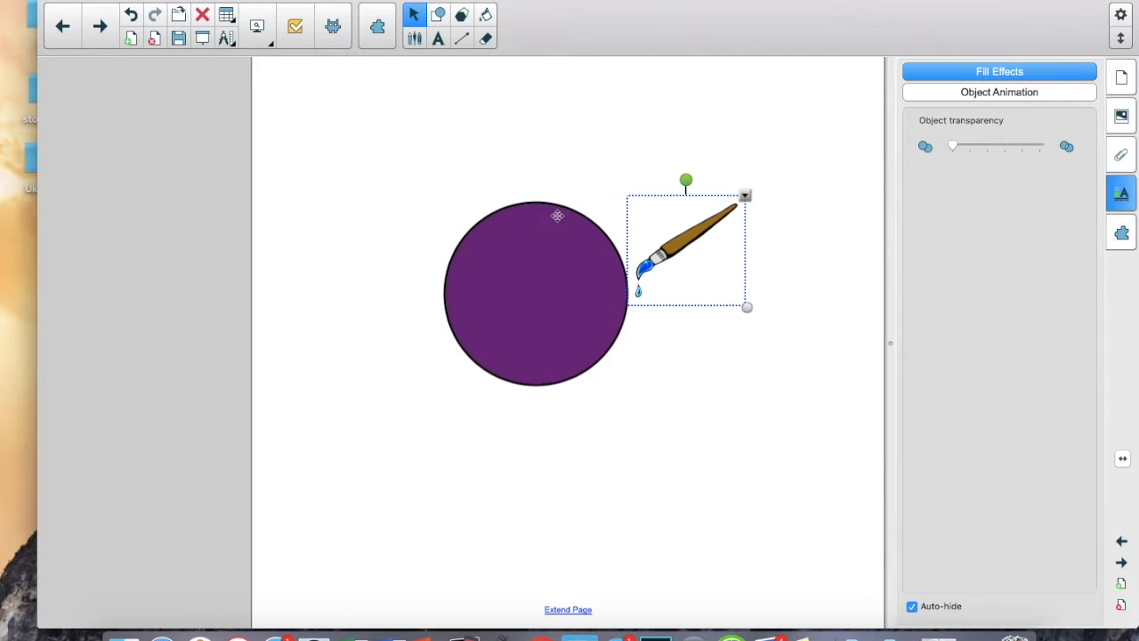
click(498, 229)
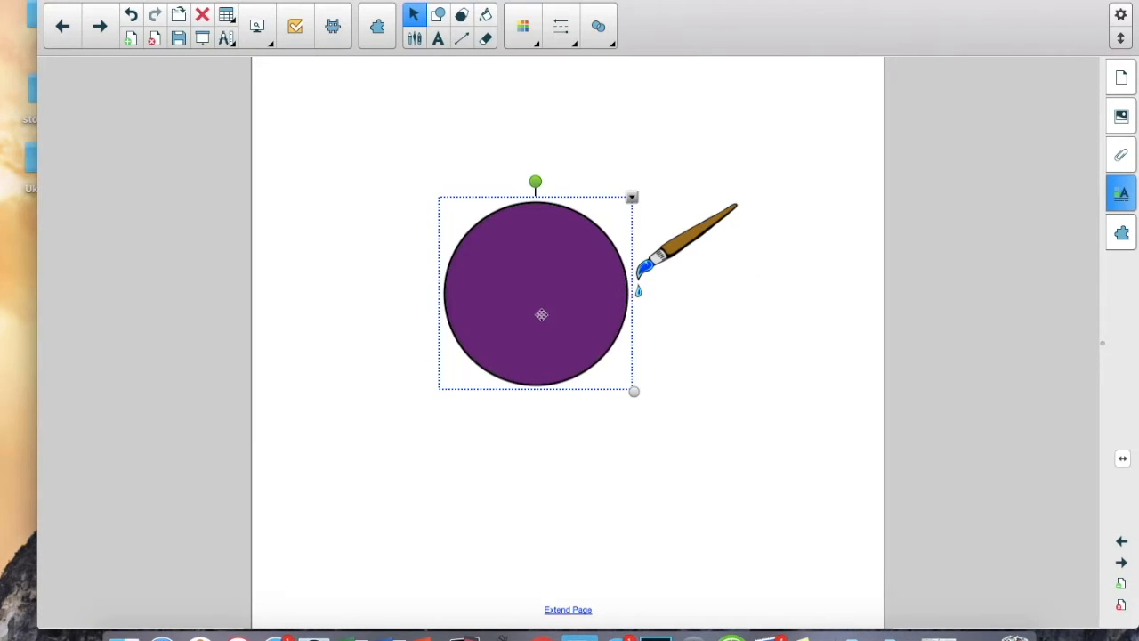
click(1123, 196)
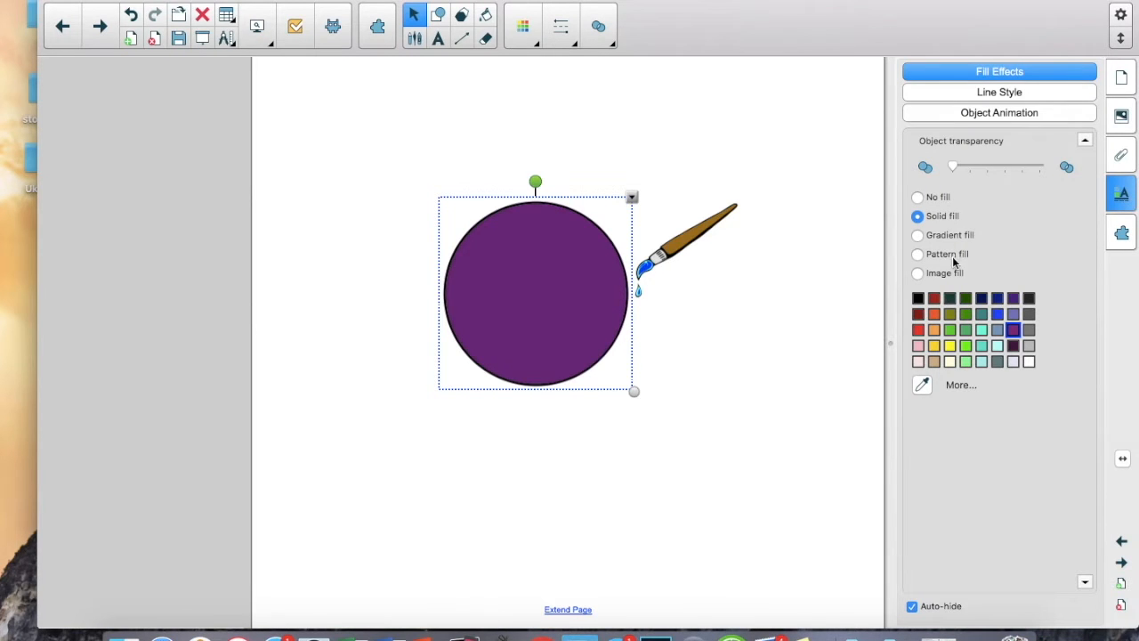
click(933, 315)
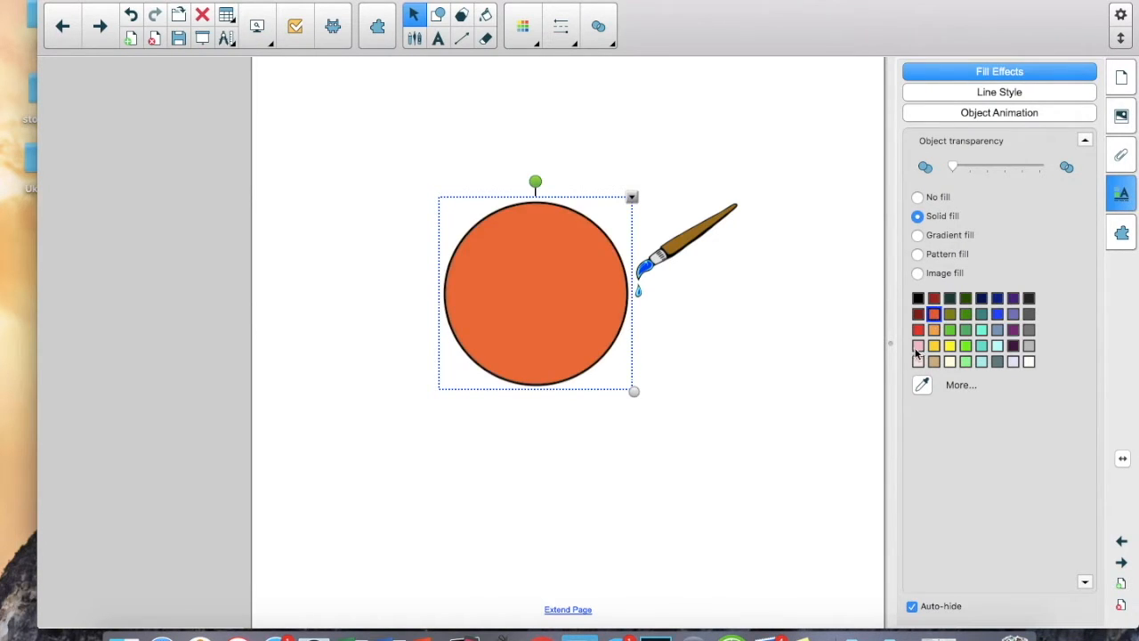
click(937, 347)
click(968, 347)
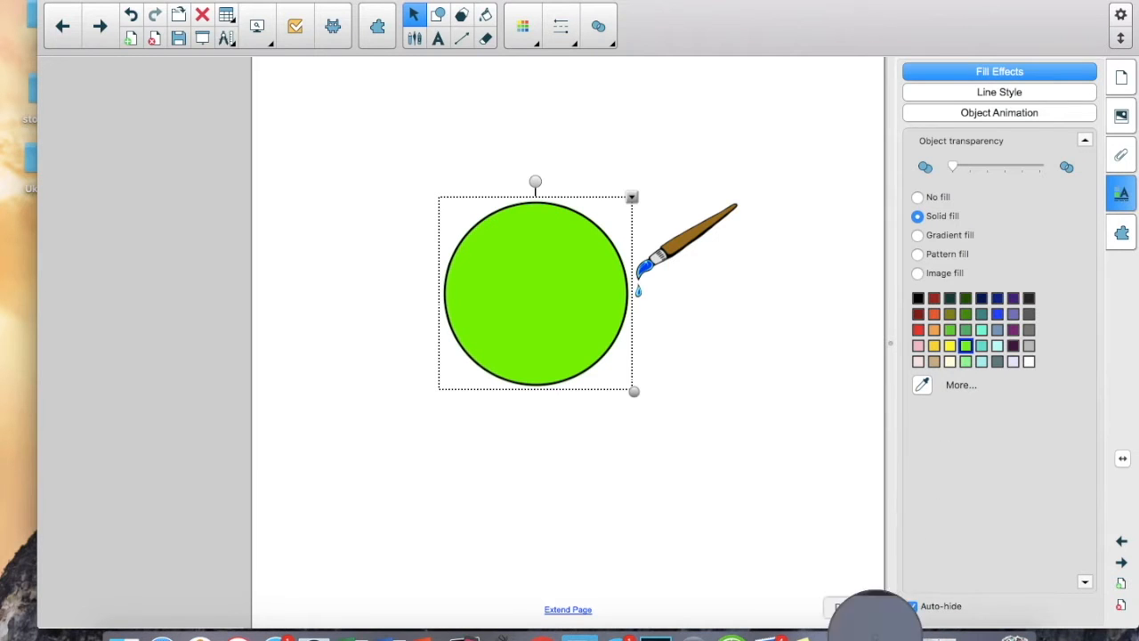
click(874, 640)
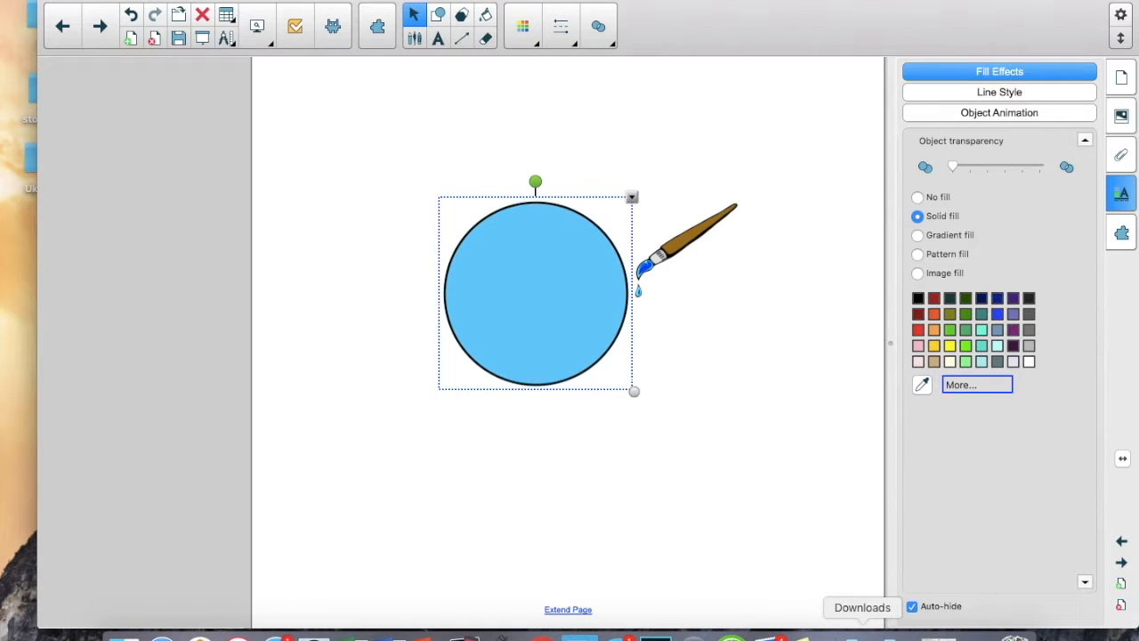
Step: Try a gradient fill, a pattern fill and the image fill option on the circle
click(918, 236)
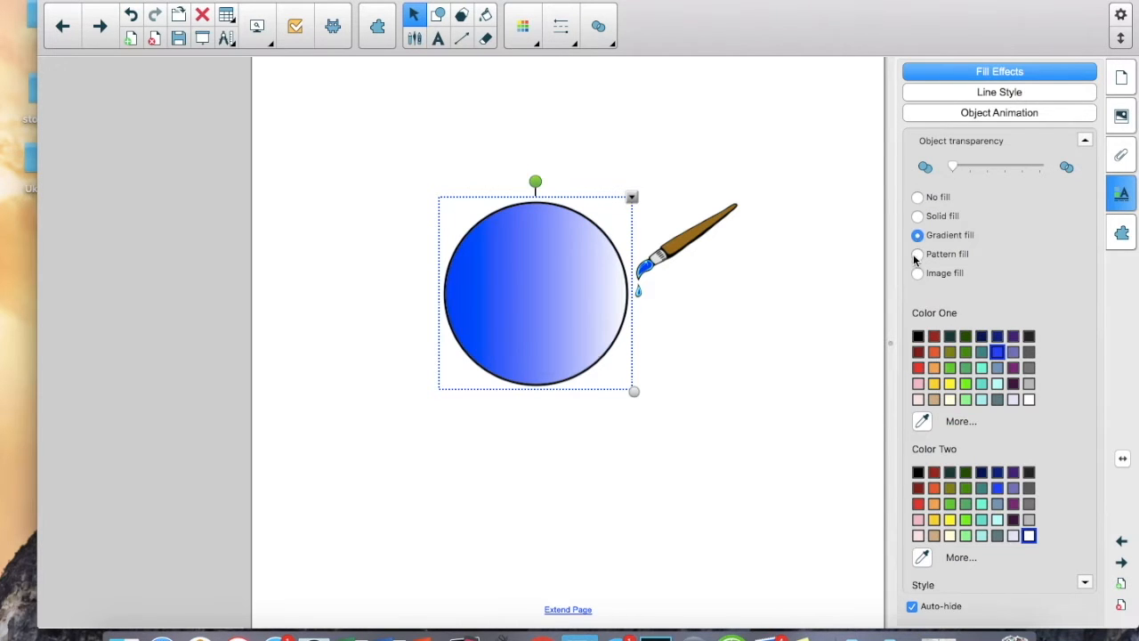
click(918, 255)
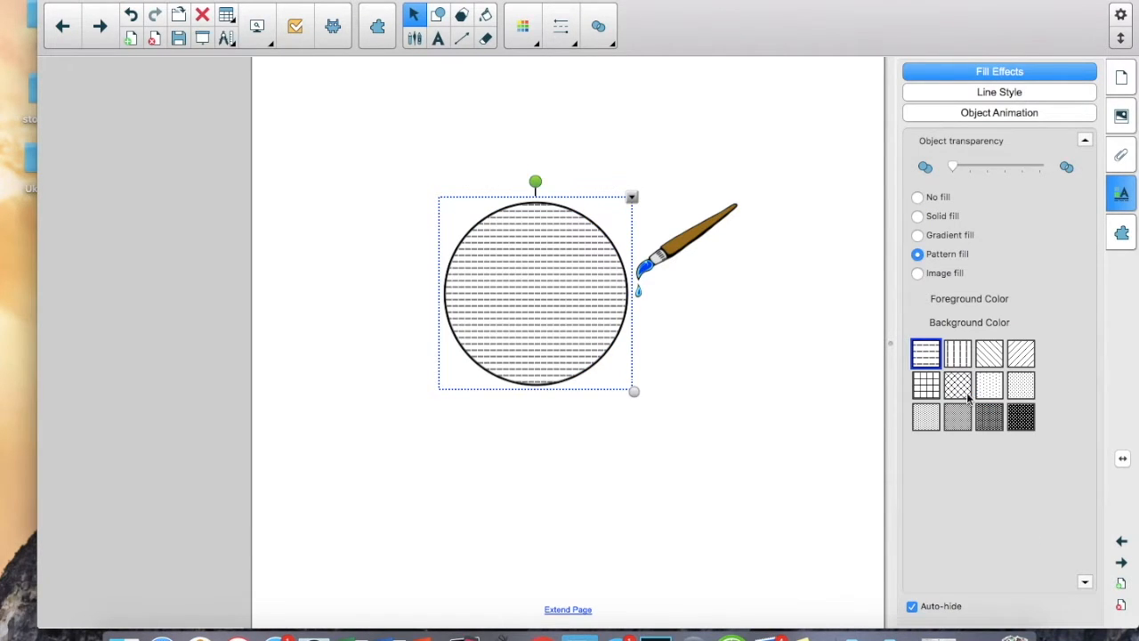
click(918, 273)
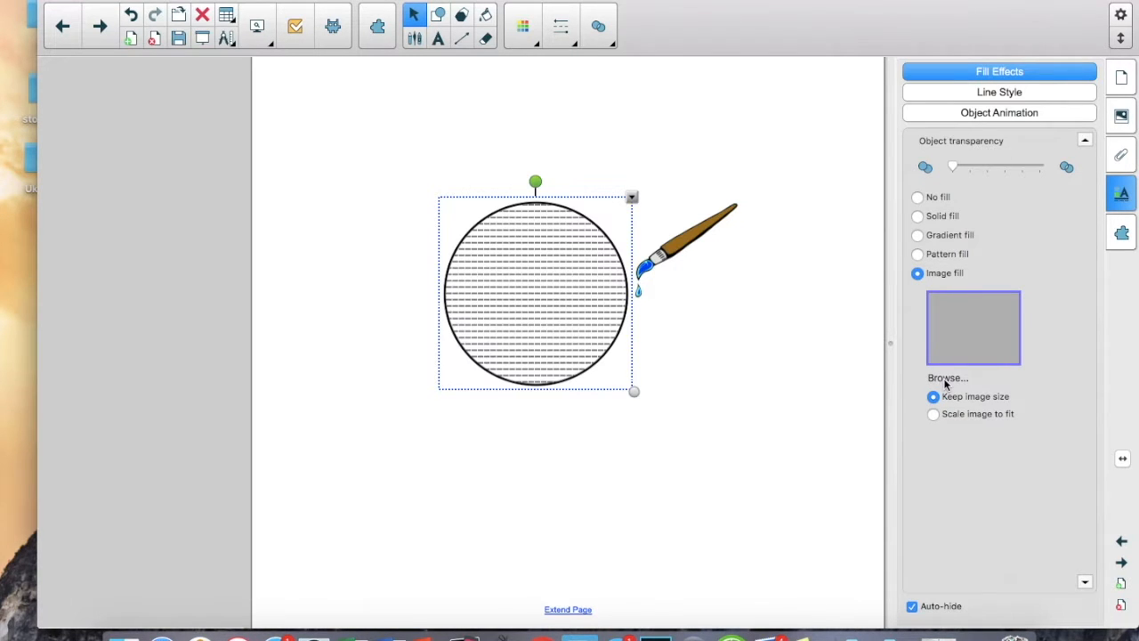
Step: Set the circle to No fill and move it so that it overlaps the paint brush picture
click(917, 198)
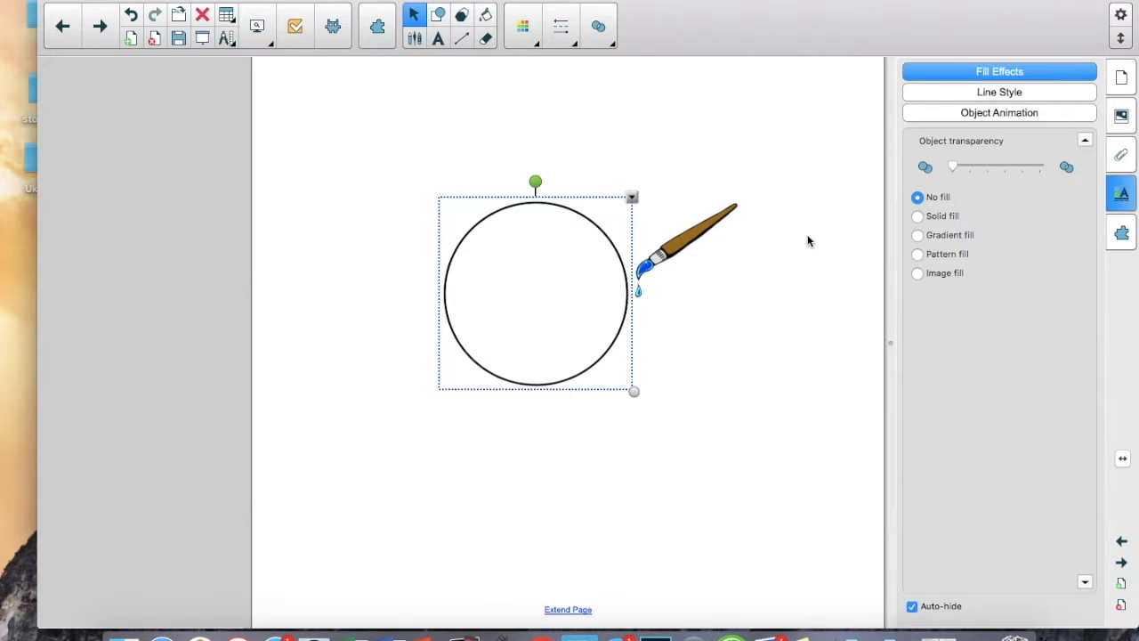
drag(599, 204, 661, 194)
Step: Try a very thick outline on the circle, set its line to the fourth thickness, and view the line style options
click(1117, 197)
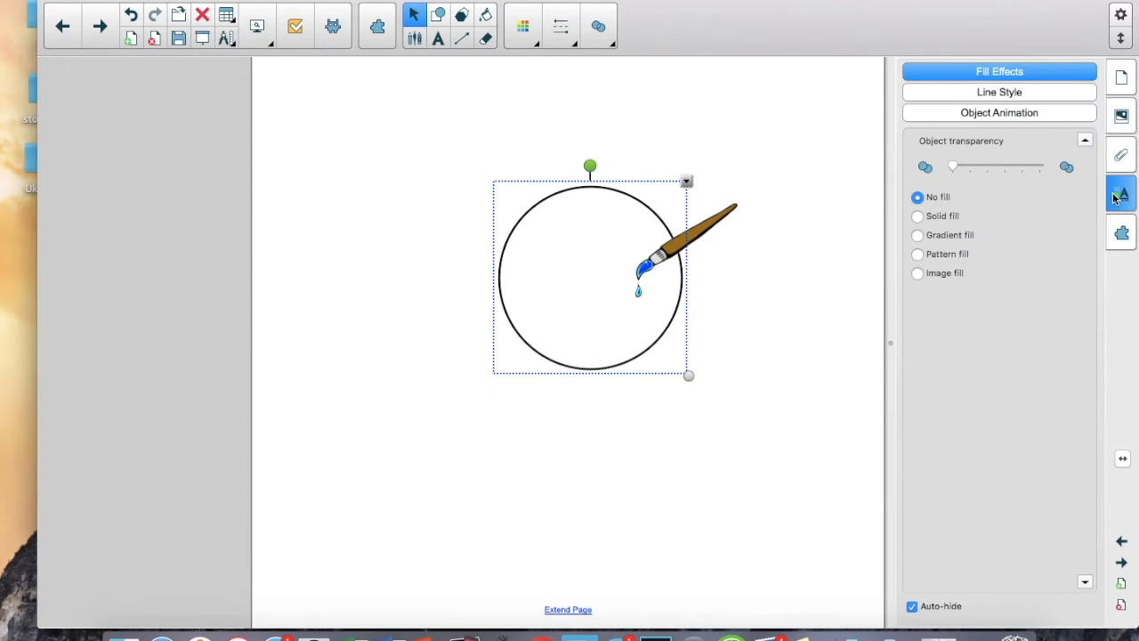
click(1053, 94)
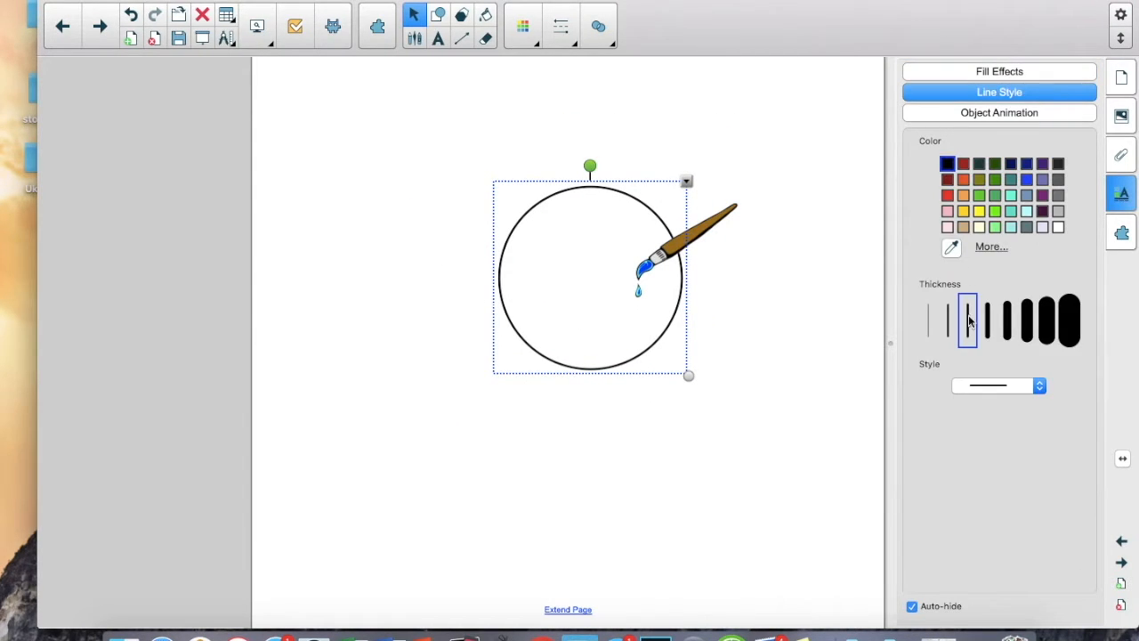
click(1048, 321)
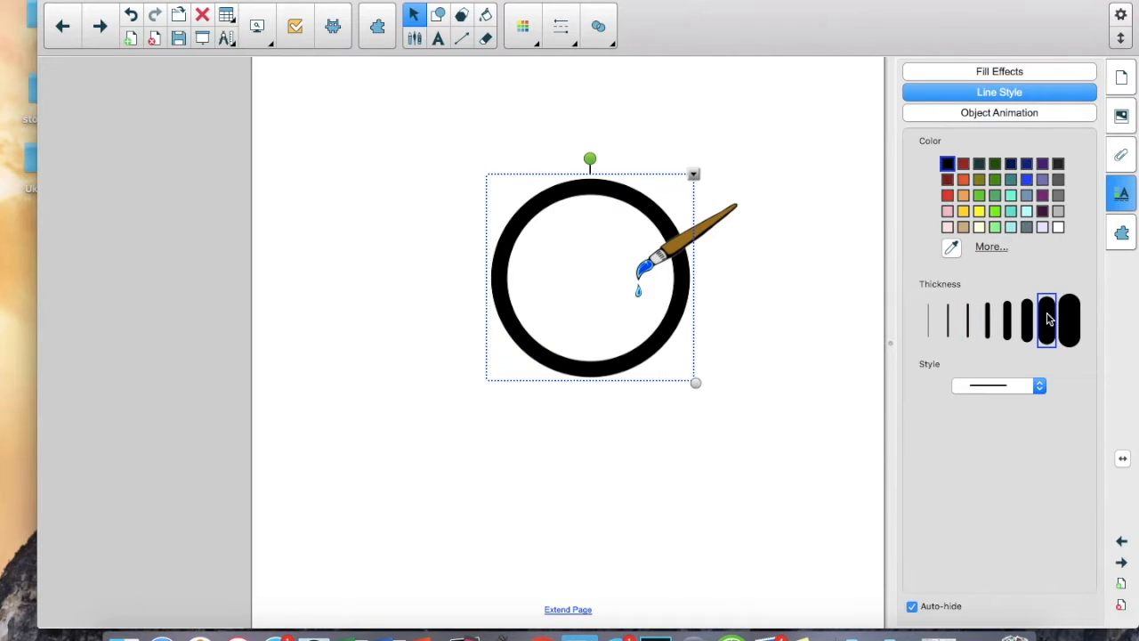
click(988, 340)
click(988, 388)
click(987, 388)
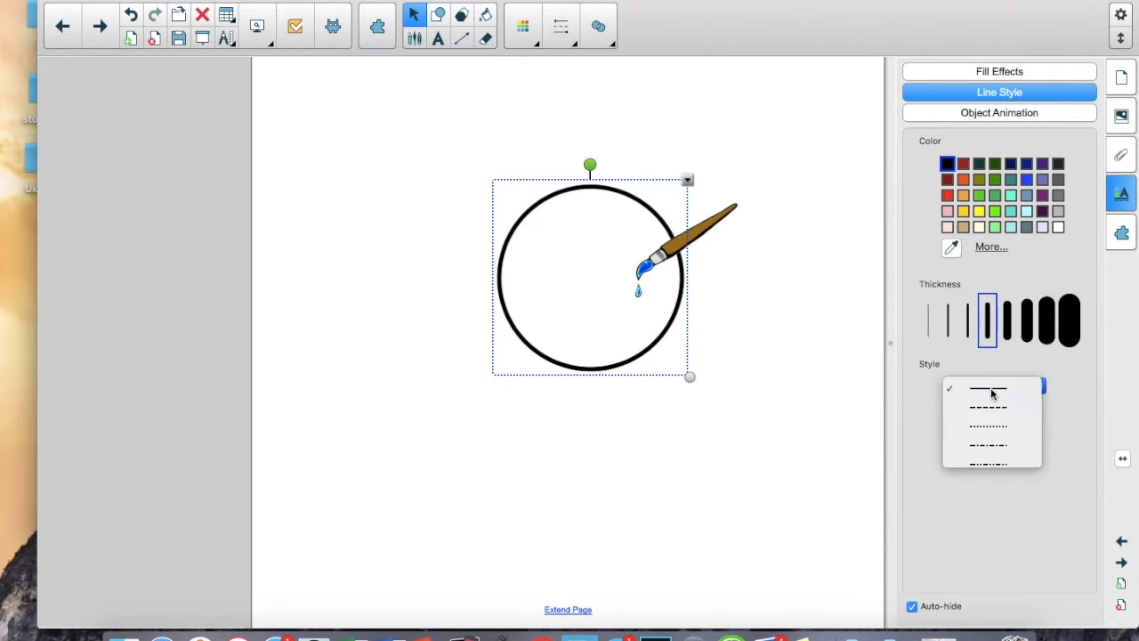
Step: Apply the Fade In animation to the circle, switch it to Fade Out, and view the options for when it occurs
click(990, 114)
click(972, 175)
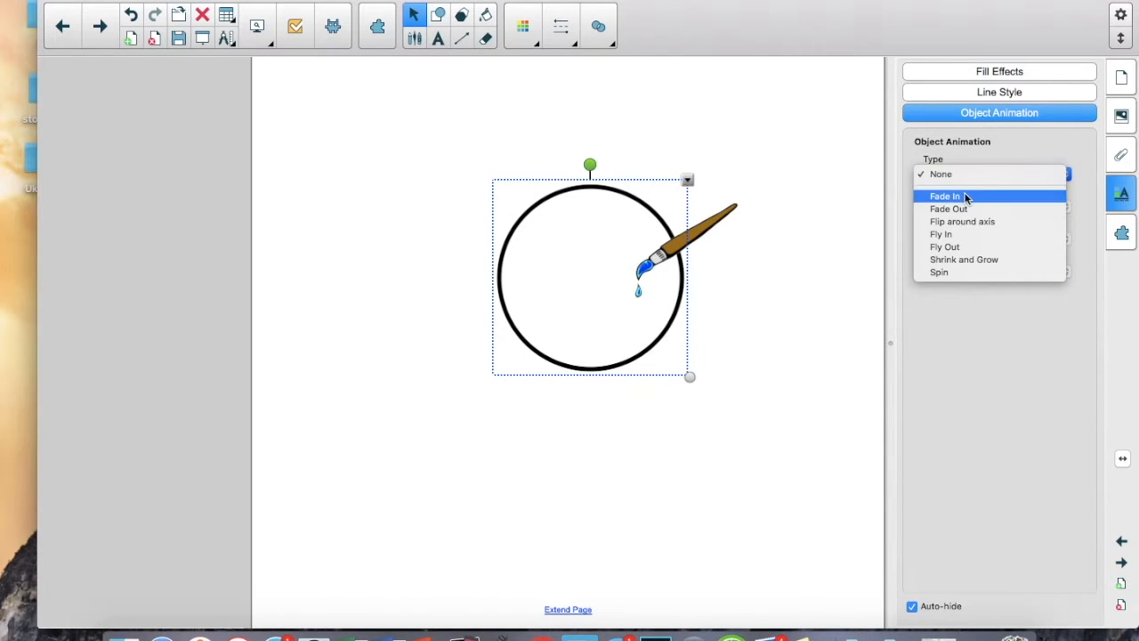
click(965, 195)
click(963, 178)
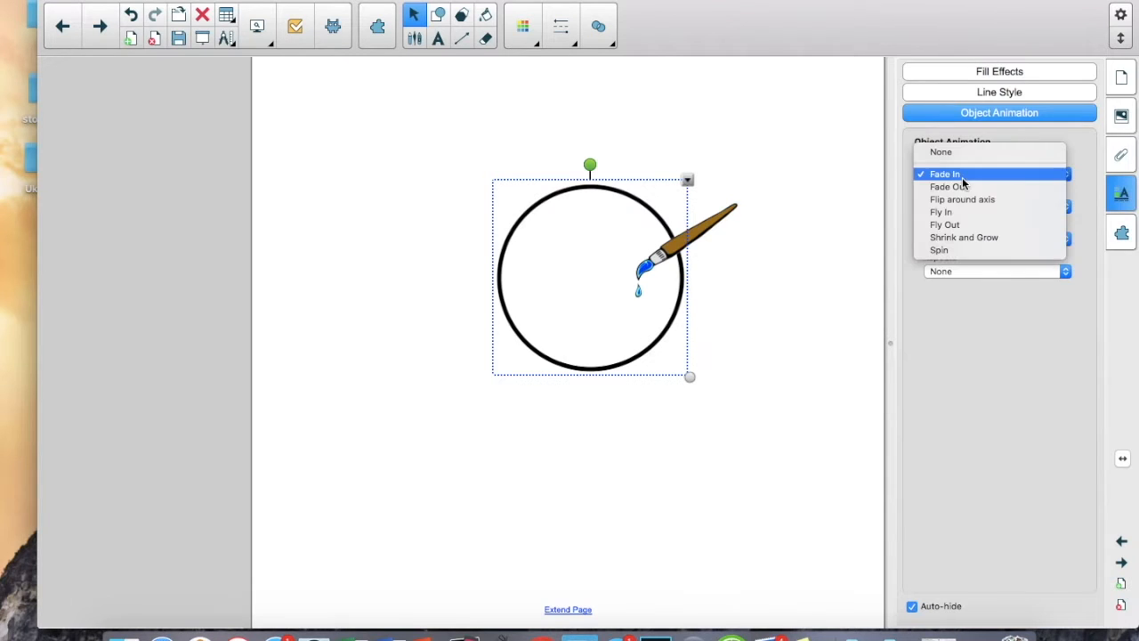
click(959, 187)
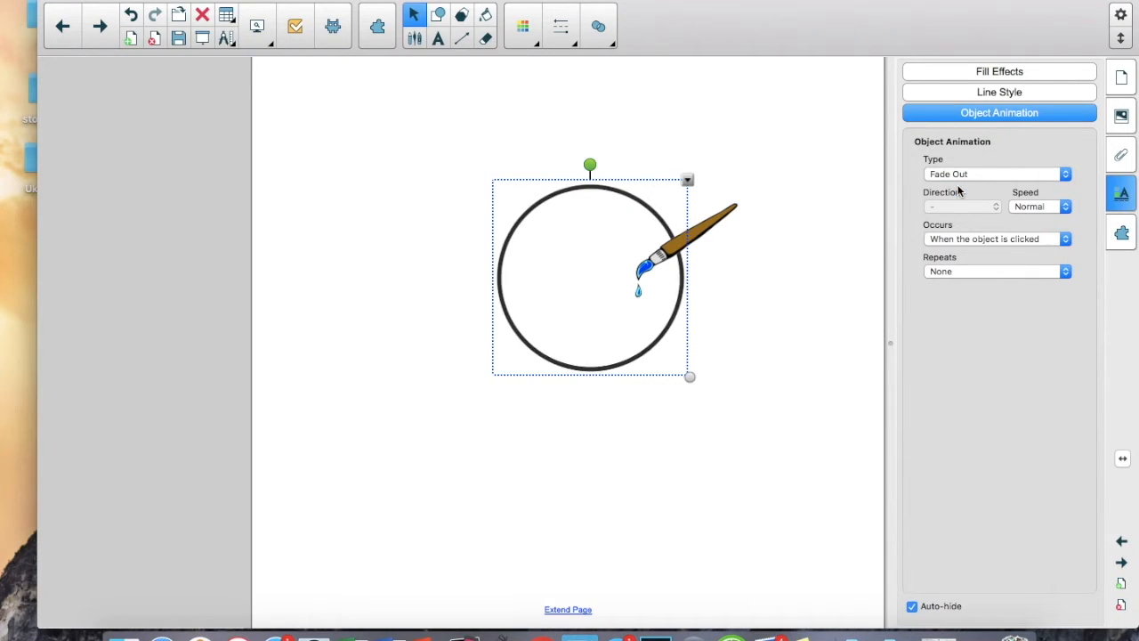
click(999, 240)
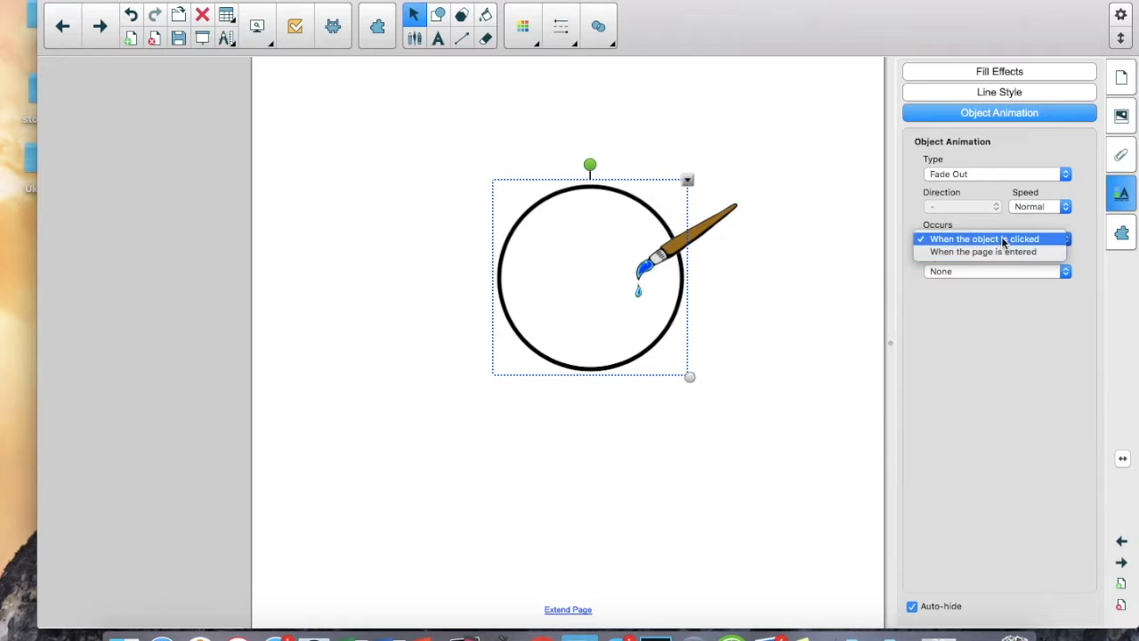
Step: Change the circle's animation to Shrink and Grow, occurring when the object is clicked, and play it on the page
click(983, 176)
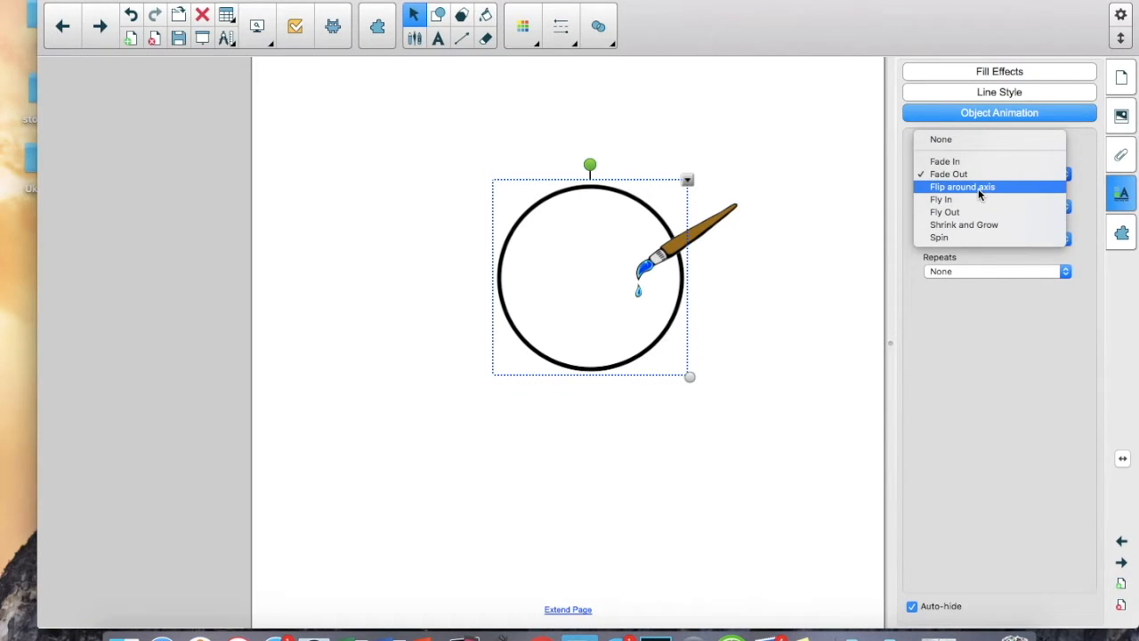
click(972, 224)
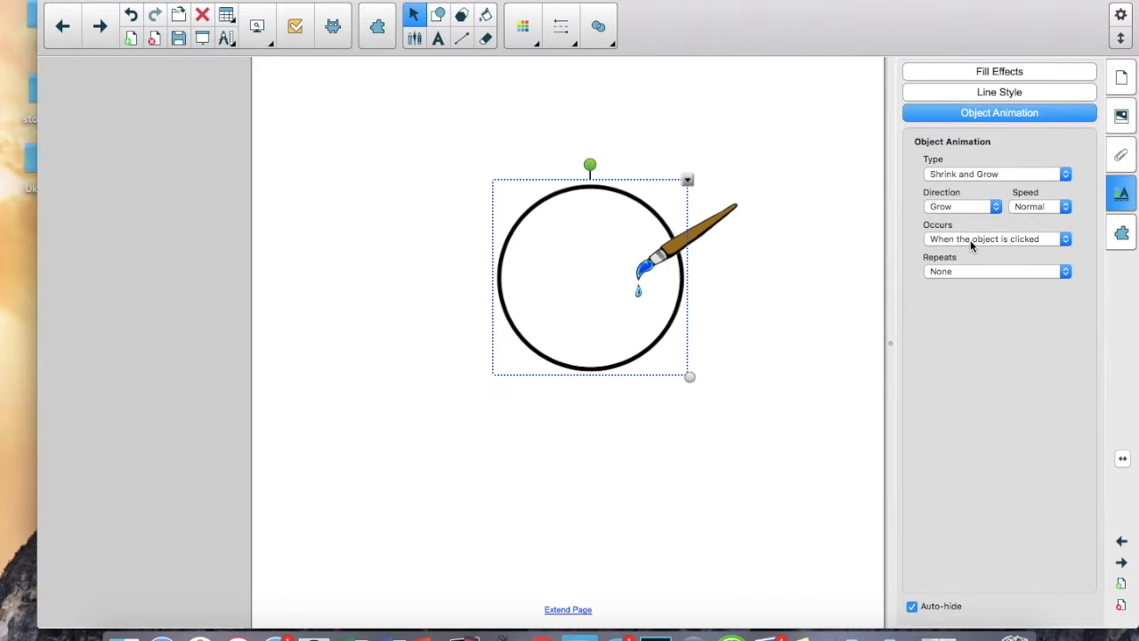
click(972, 246)
click(972, 245)
click(410, 131)
click(501, 278)
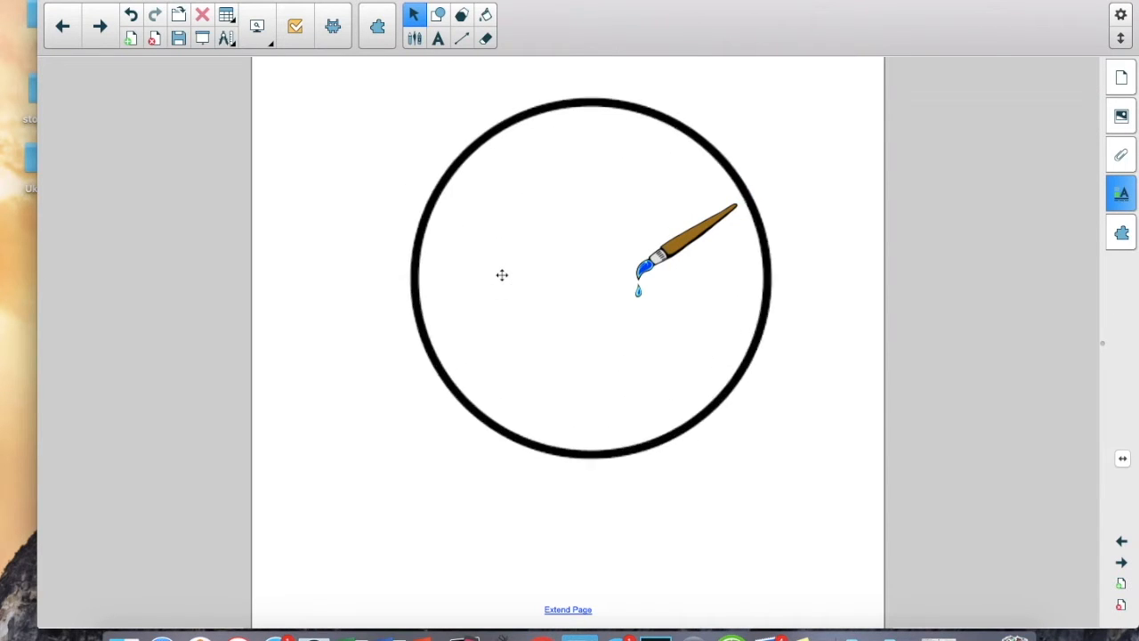
click(374, 339)
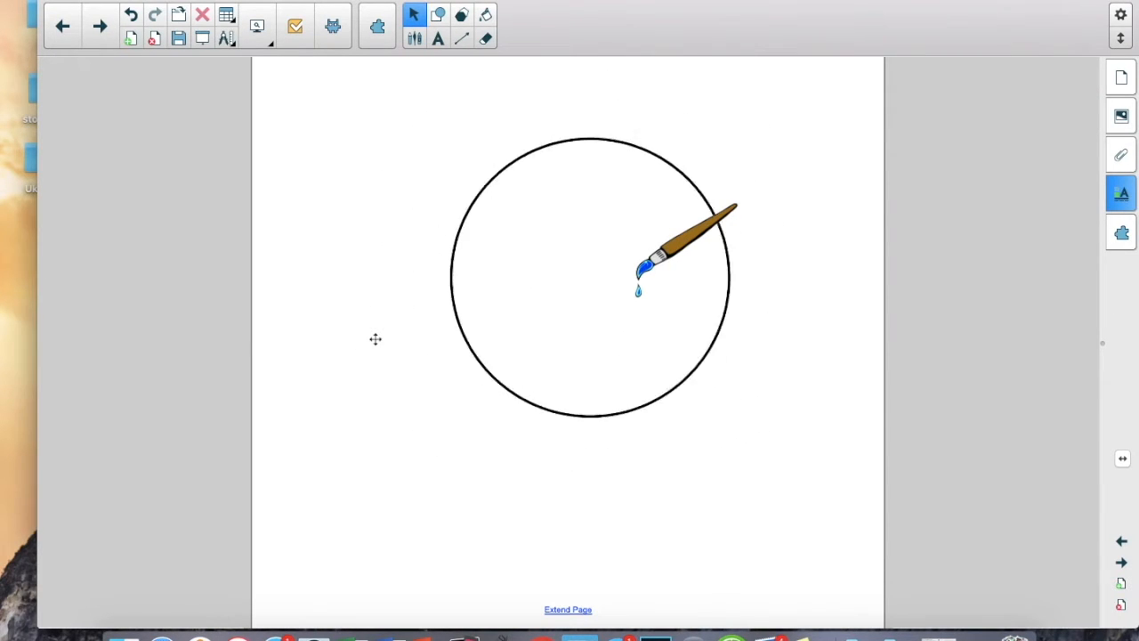
Step: Add a text box reading "Text" below the circle in Arial 36 and move it up the page
click(1134, 202)
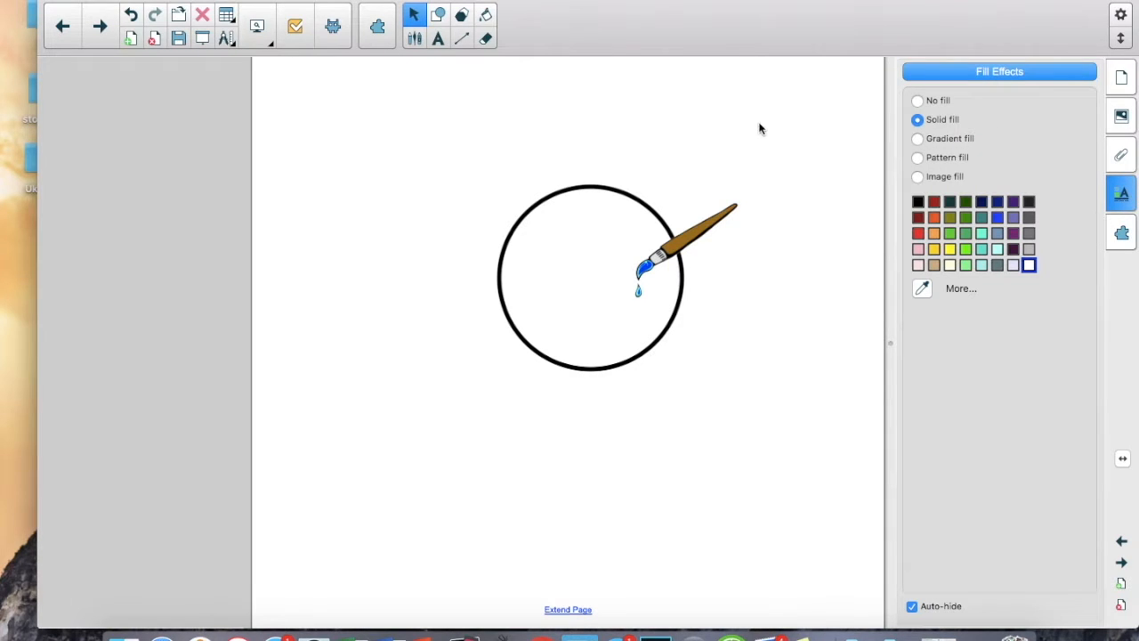
click(437, 39)
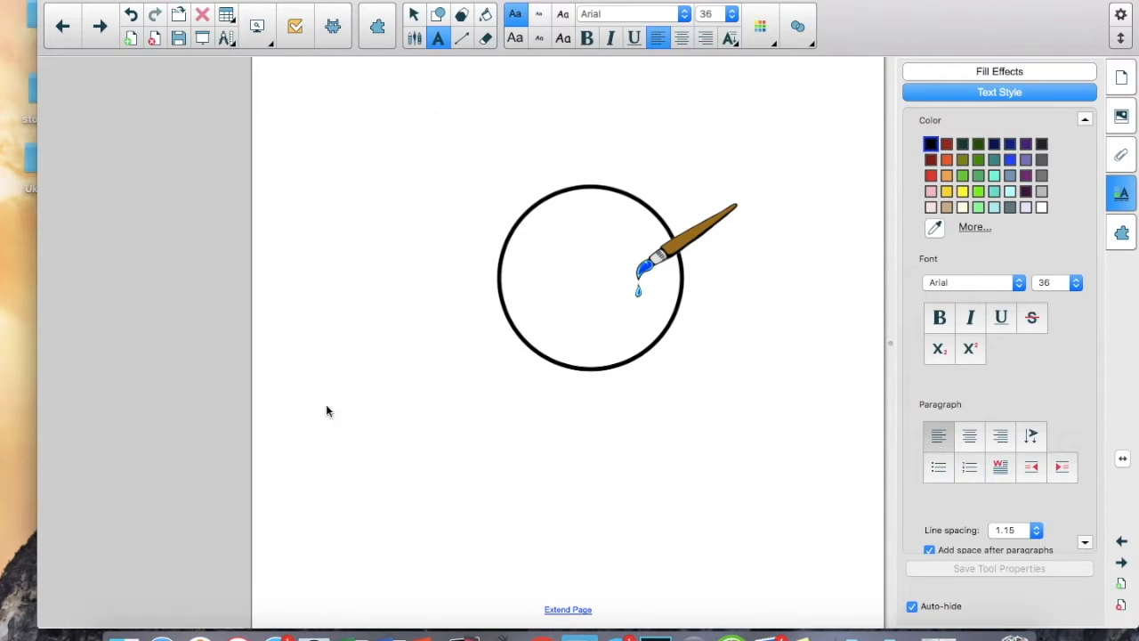
drag(326, 449, 618, 541)
text(Text)
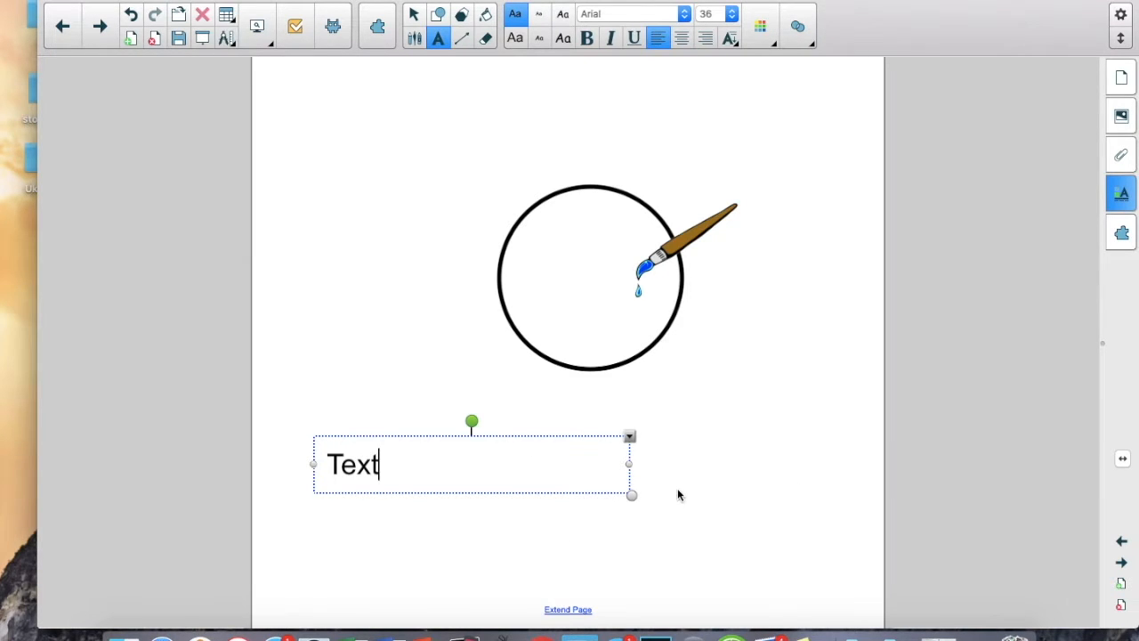
click(678, 490)
click(412, 18)
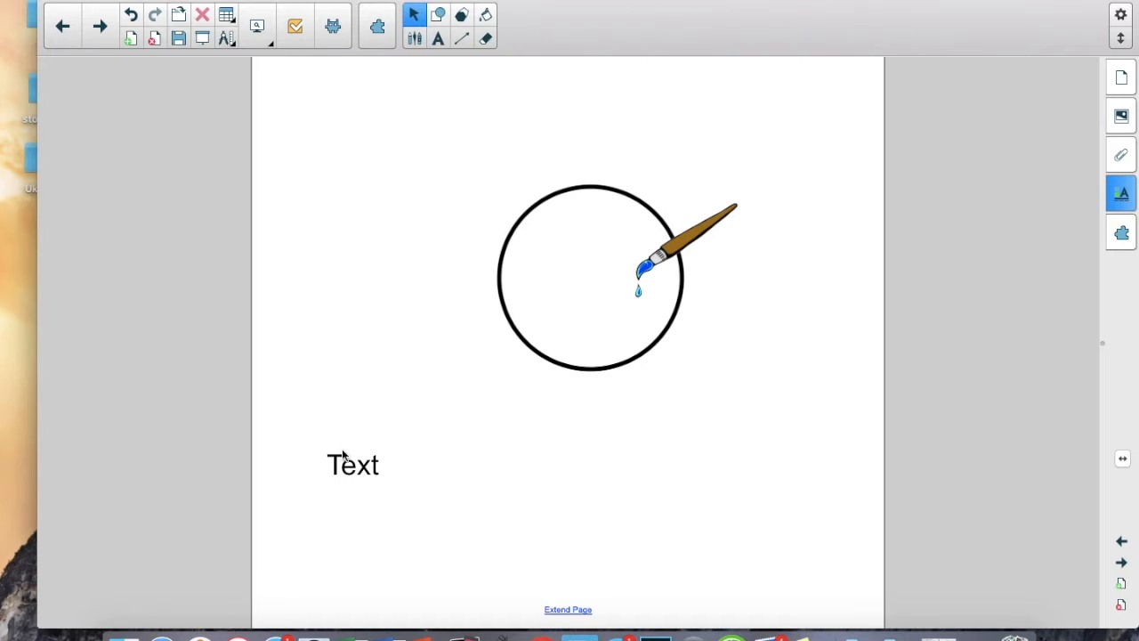
drag(336, 459, 334, 372)
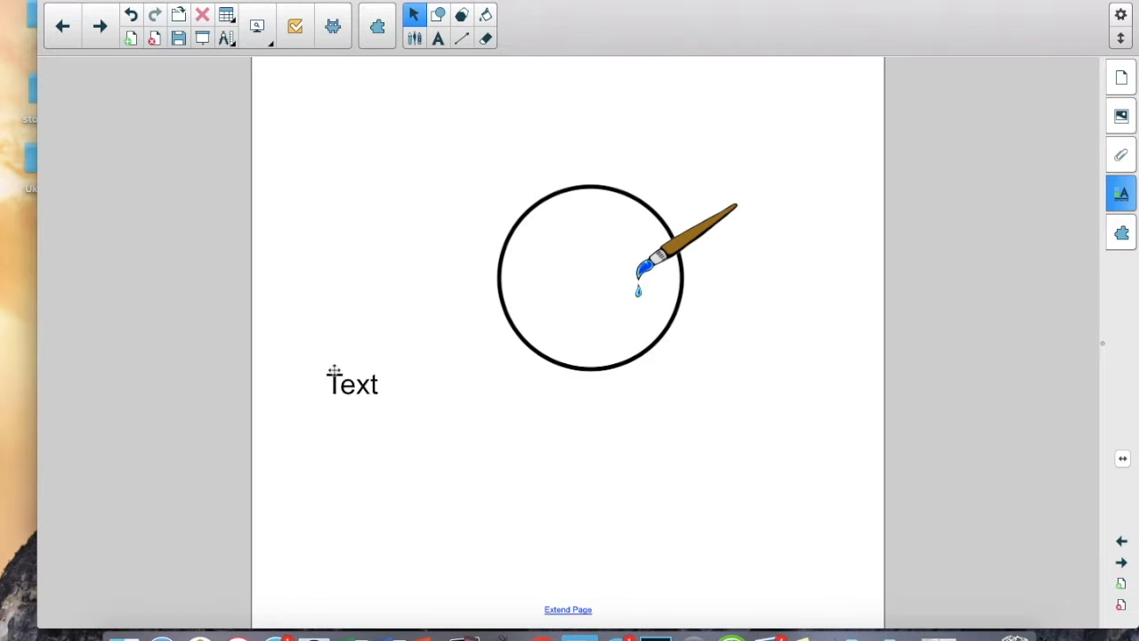
Step: Open the custom colour picker for the page's solid fill, try a pale pink on the colour wheel, and close the picker
click(1125, 204)
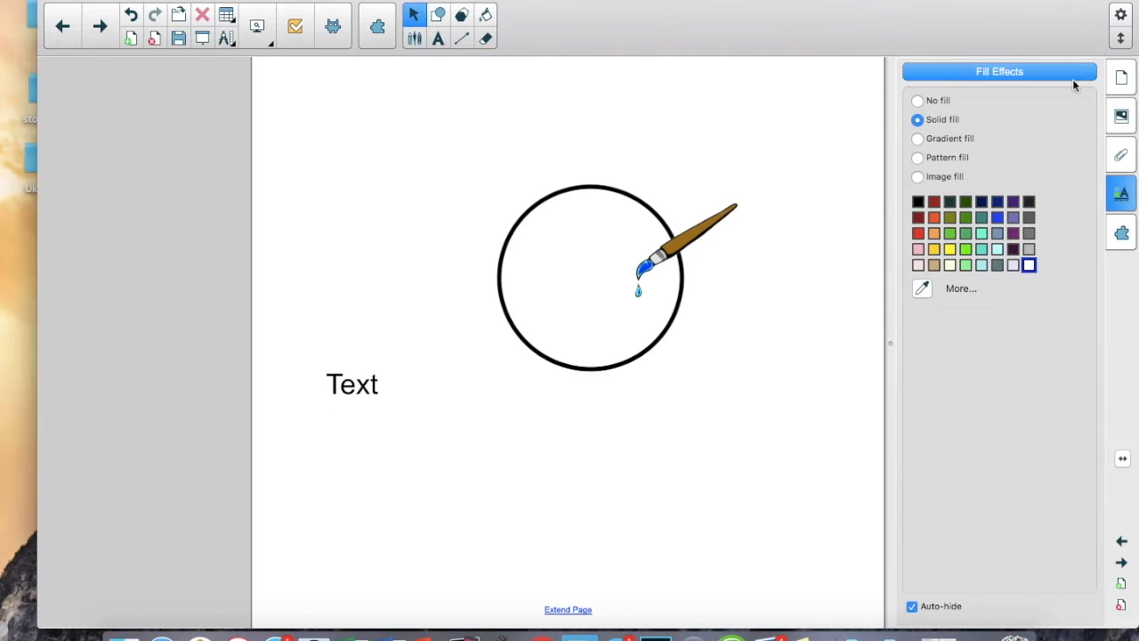
click(960, 288)
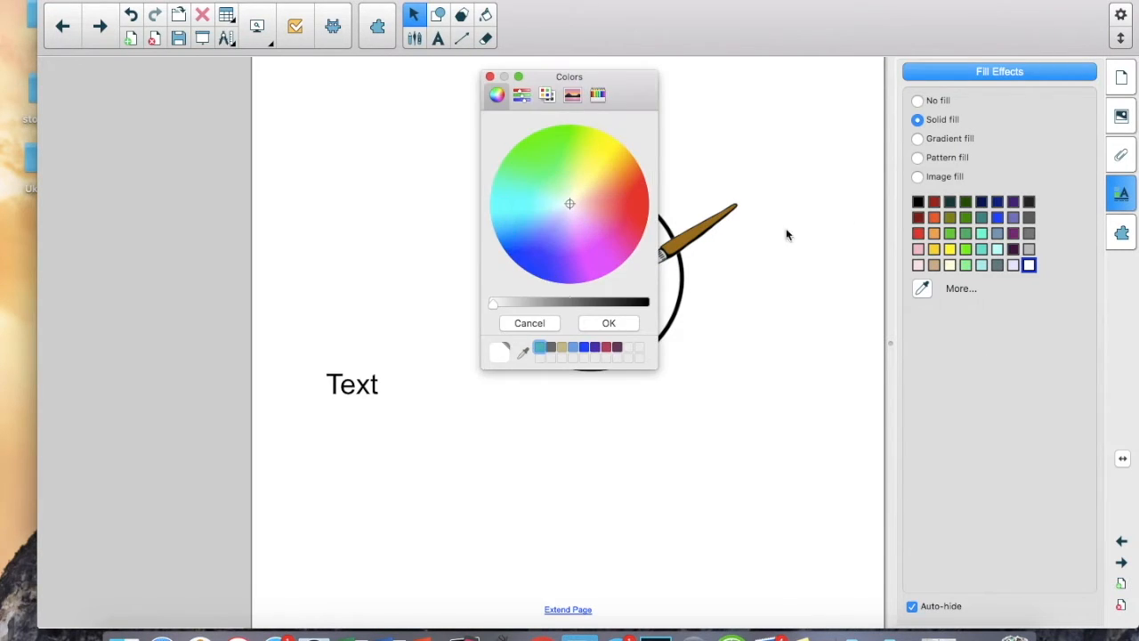
drag(611, 182, 574, 210)
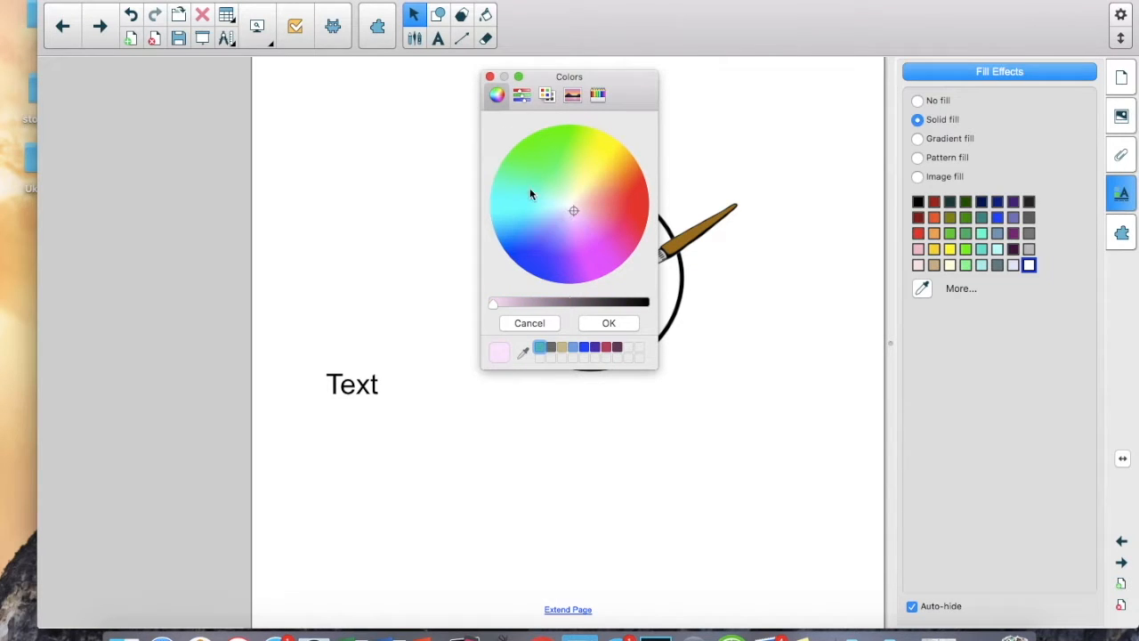
click(489, 77)
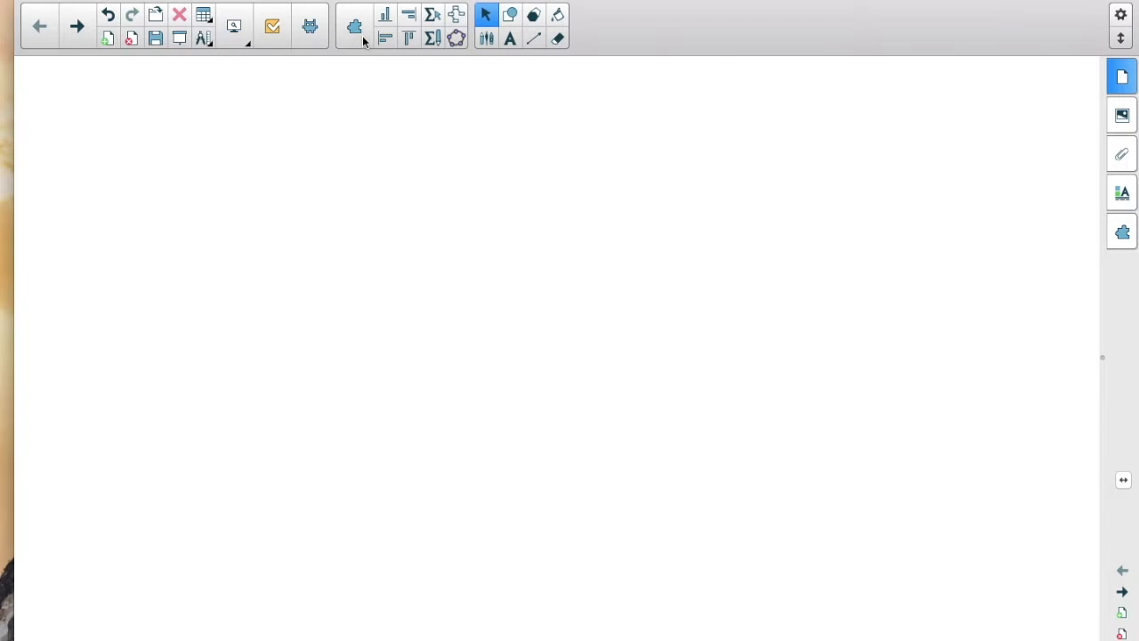
Step: Draw a regular triangle and, beside it, a regular pentagon of similar size on the blank page
click(533, 15)
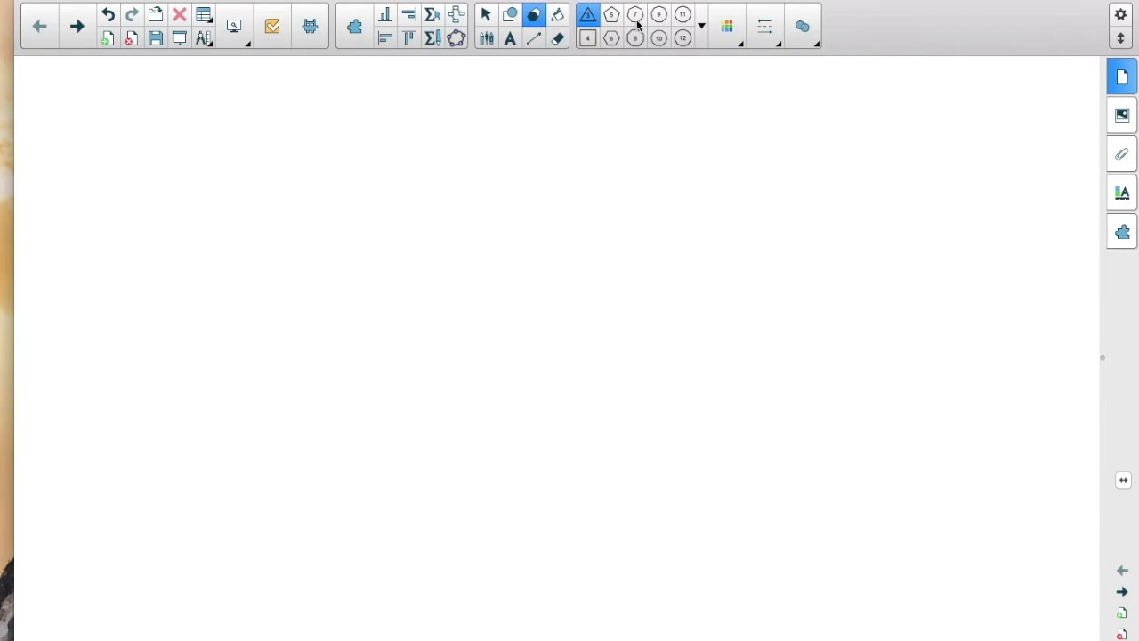
drag(605, 119, 499, 214)
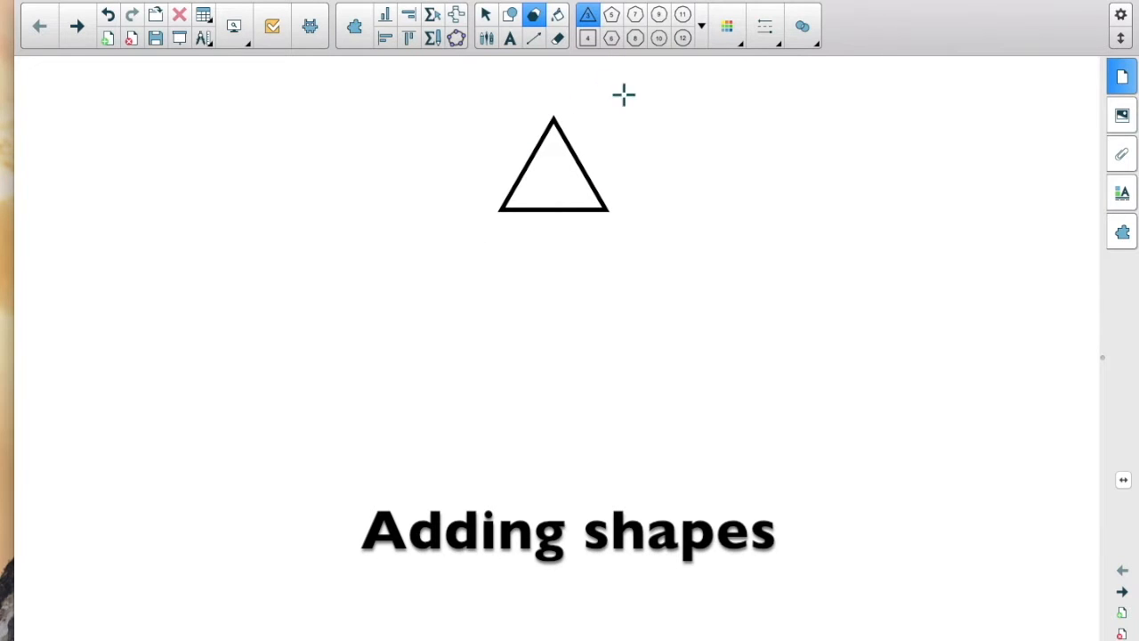
click(612, 15)
drag(773, 121, 669, 226)
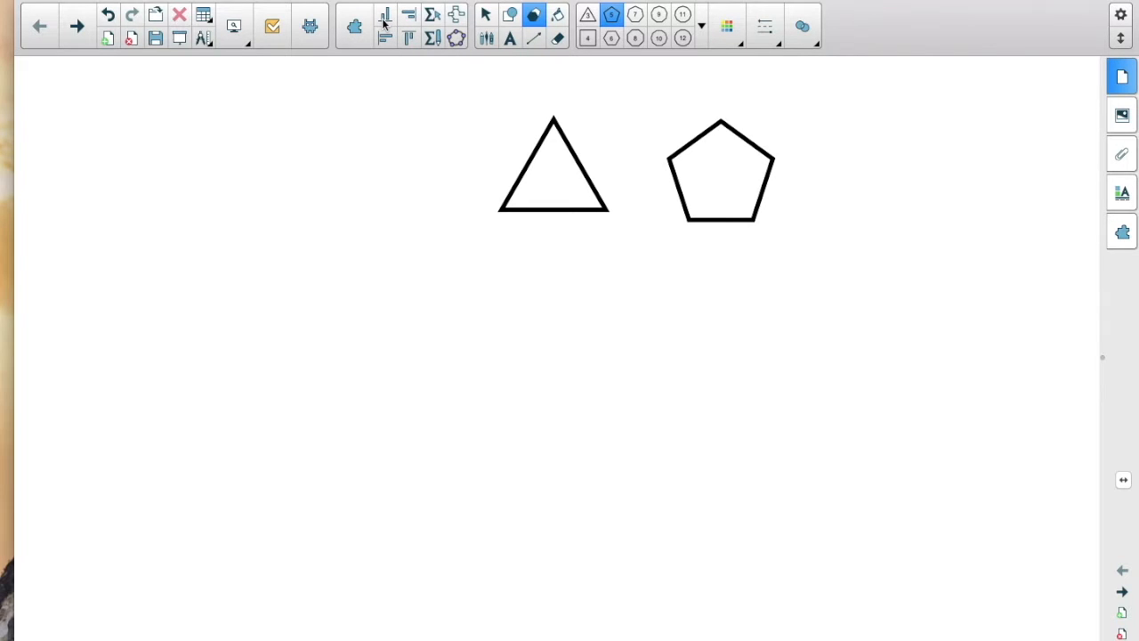
Step: Align the triangle and pentagon along their bottom, right, top and left edges in turn, and delete both shapes
click(488, 18)
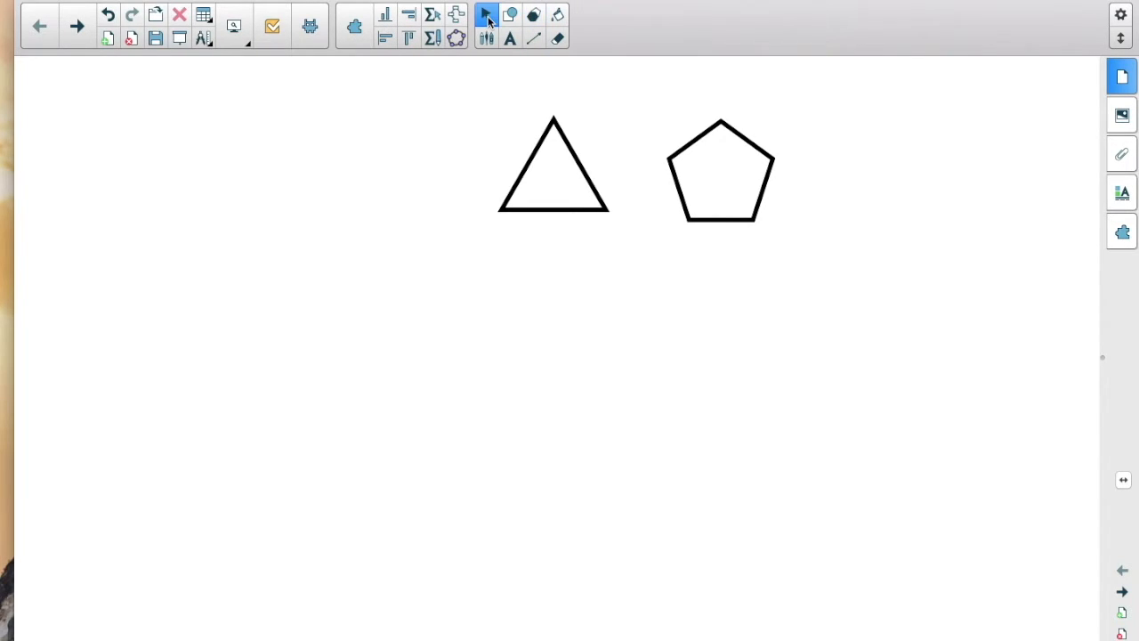
click(538, 145)
ctrl+click(668, 158)
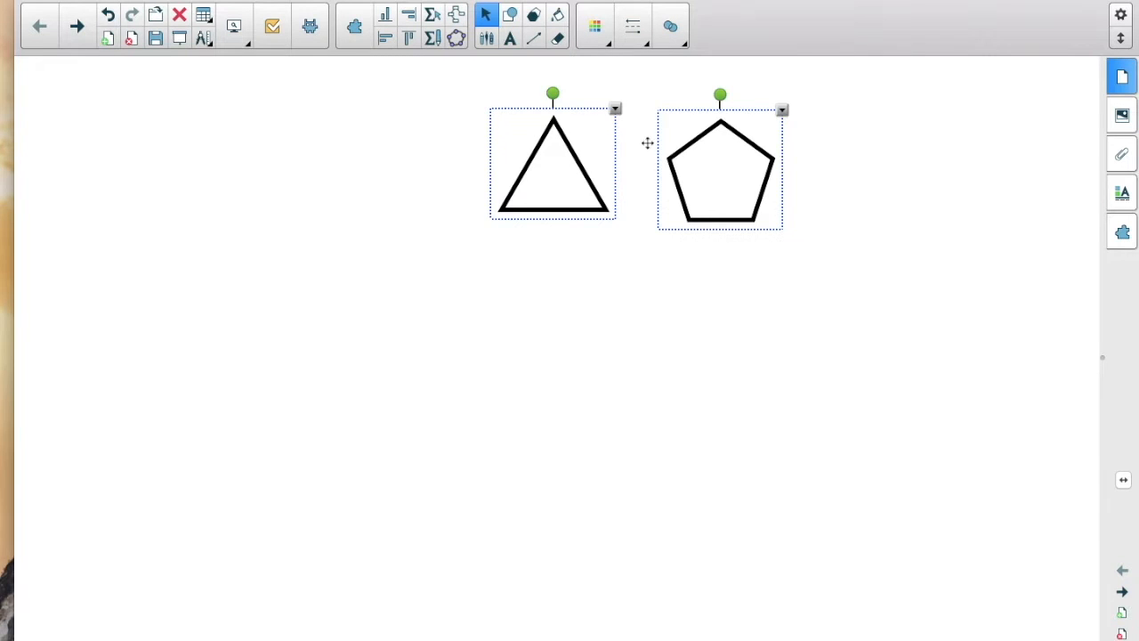
click(387, 20)
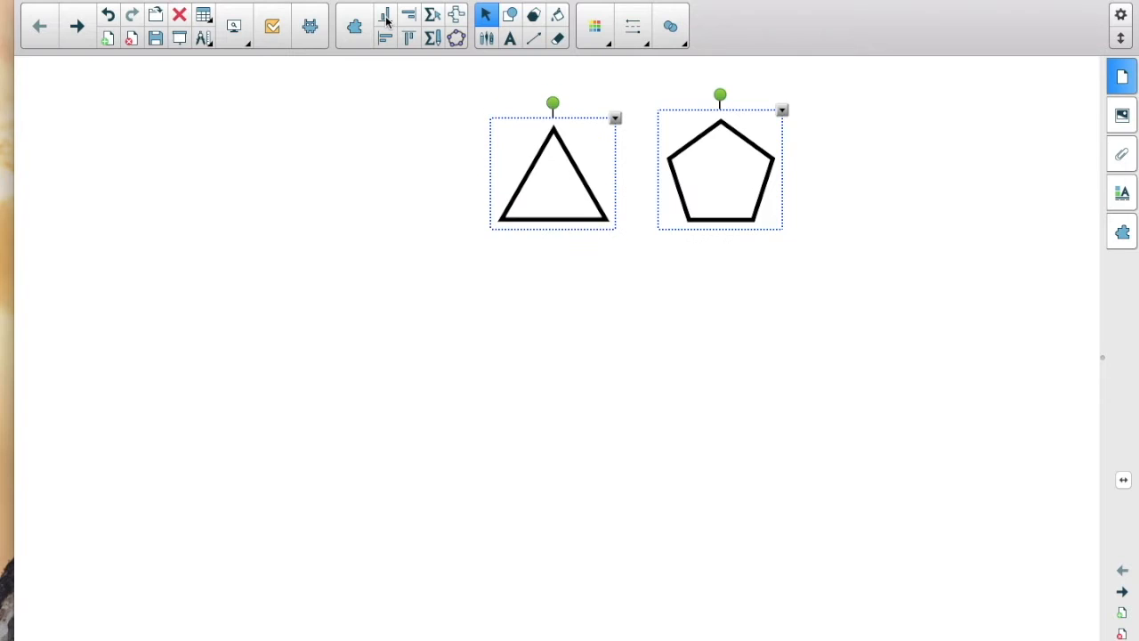
click(417, 19)
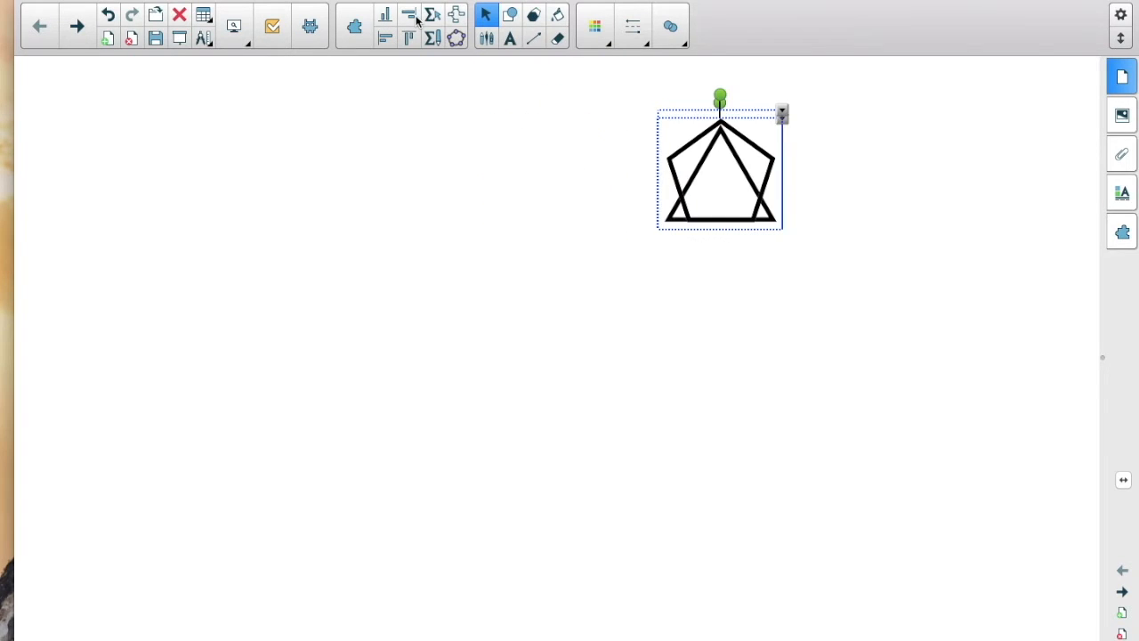
click(410, 39)
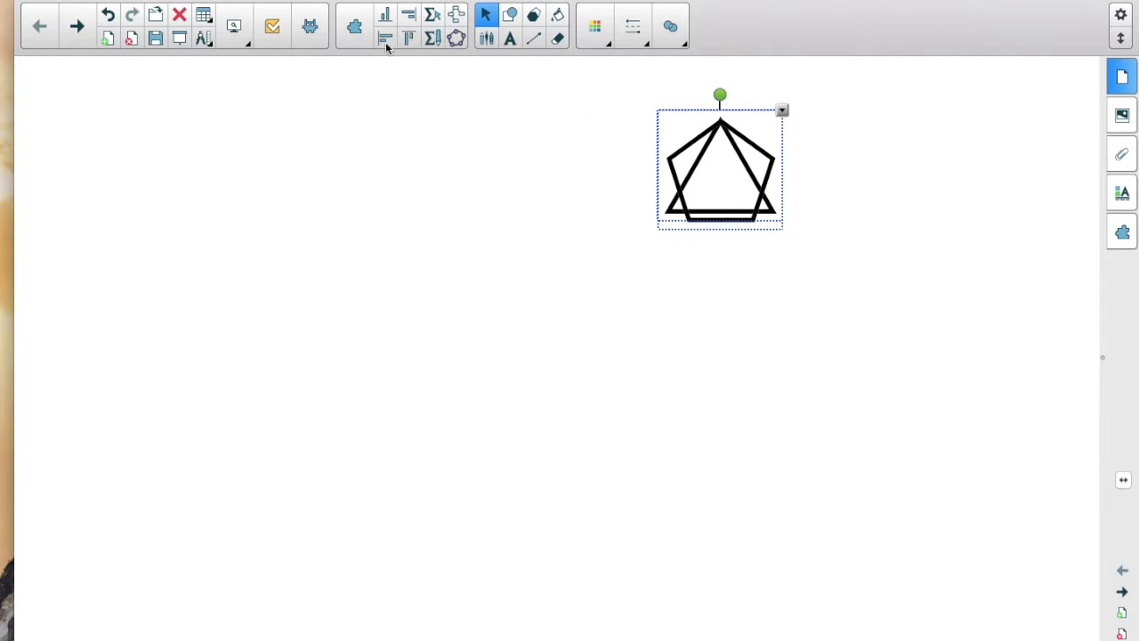
click(386, 38)
key(Delete)
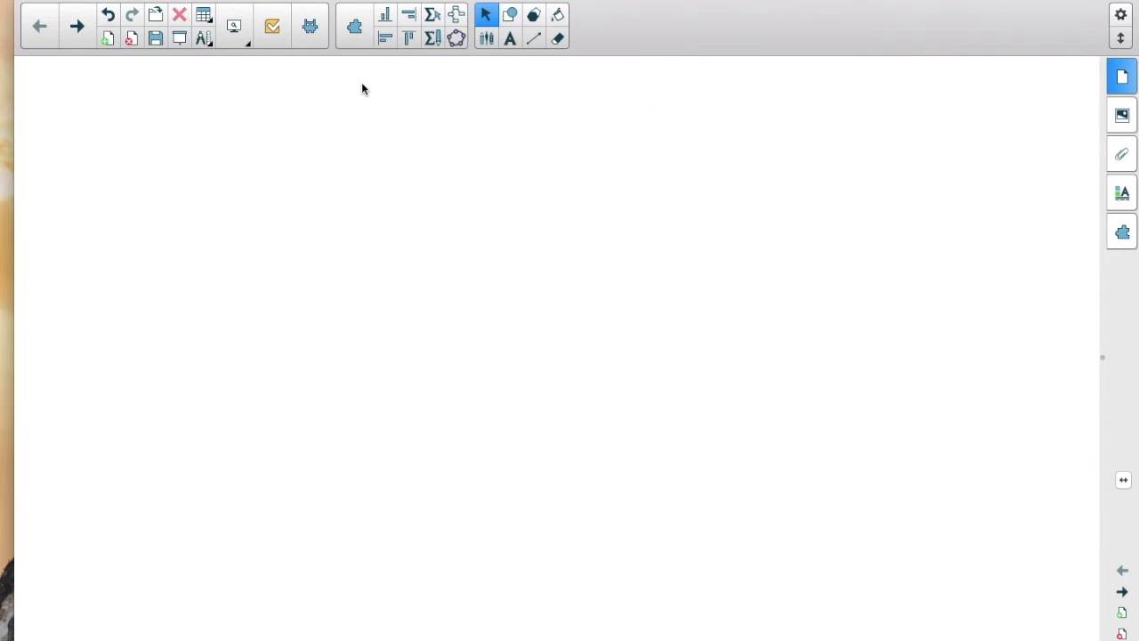
Step: Insert a concept map, move its main node up and to the left of the page, and label it "Concept Map"
click(455, 20)
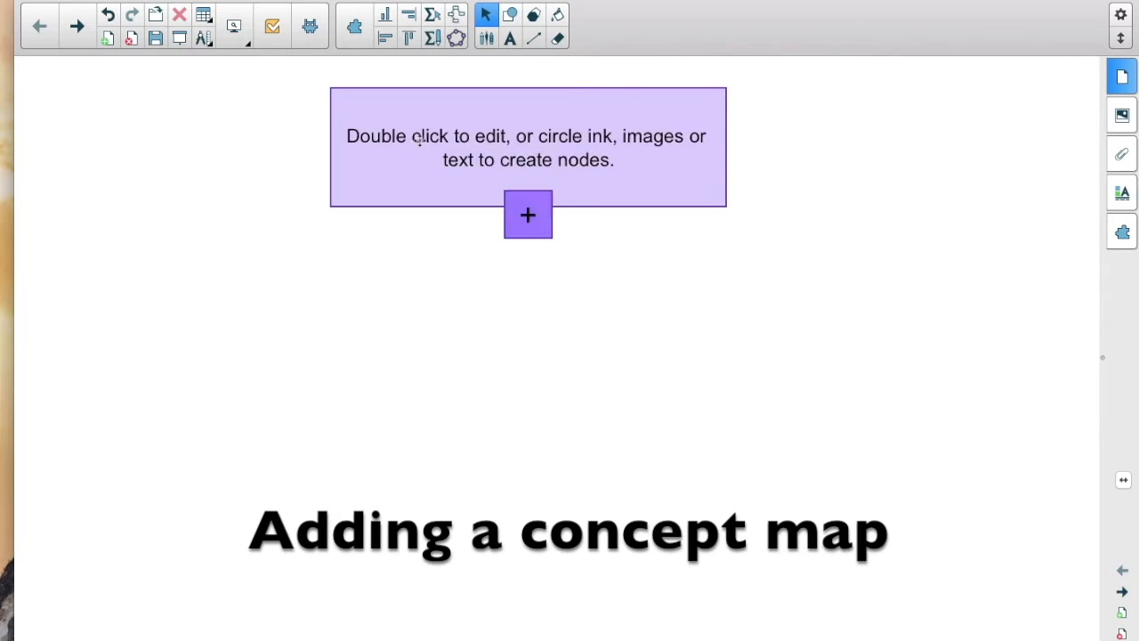
drag(386, 143, 343, 148)
double_click(407, 153)
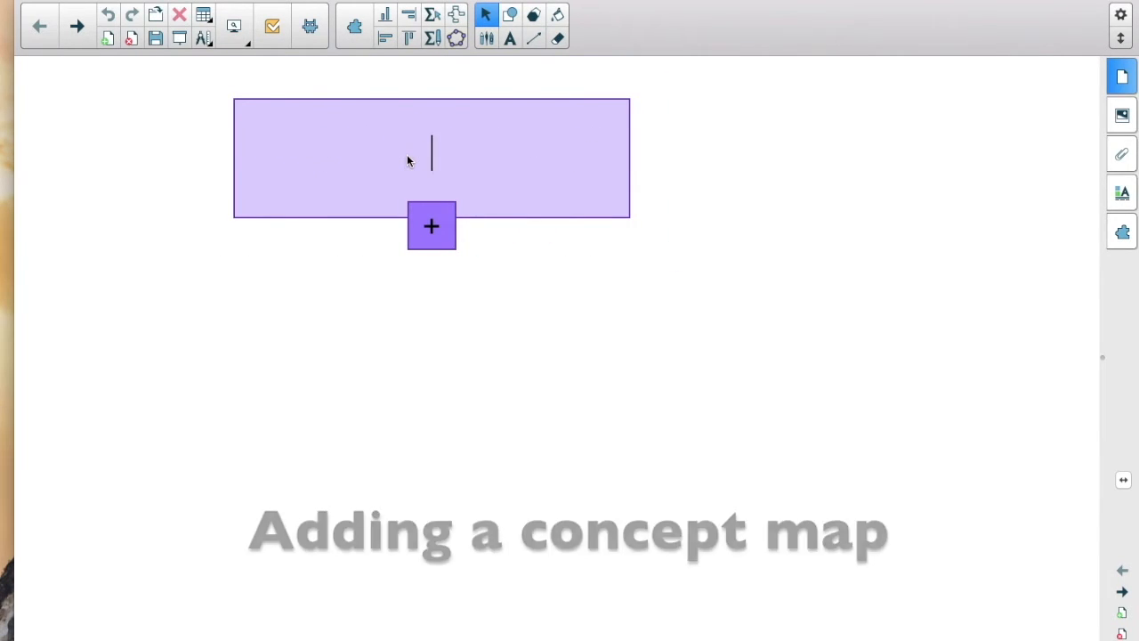
text(Concept Map)
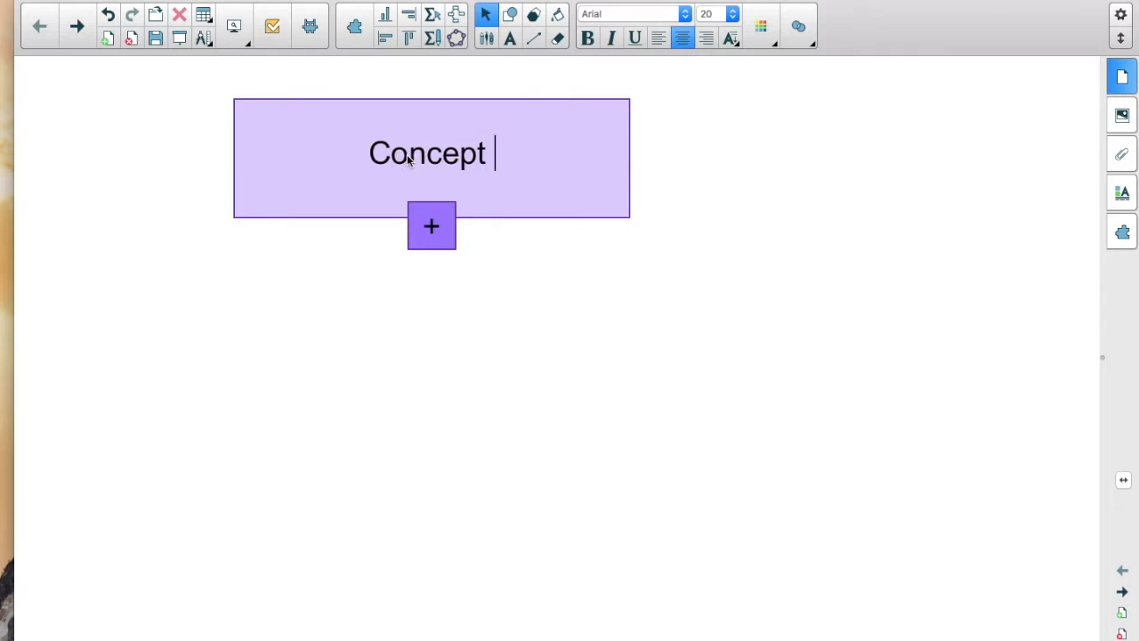
Step: Add a child node to the Concept Map node, place it below and to the left, and label it "Branch 1"
click(431, 228)
click(430, 228)
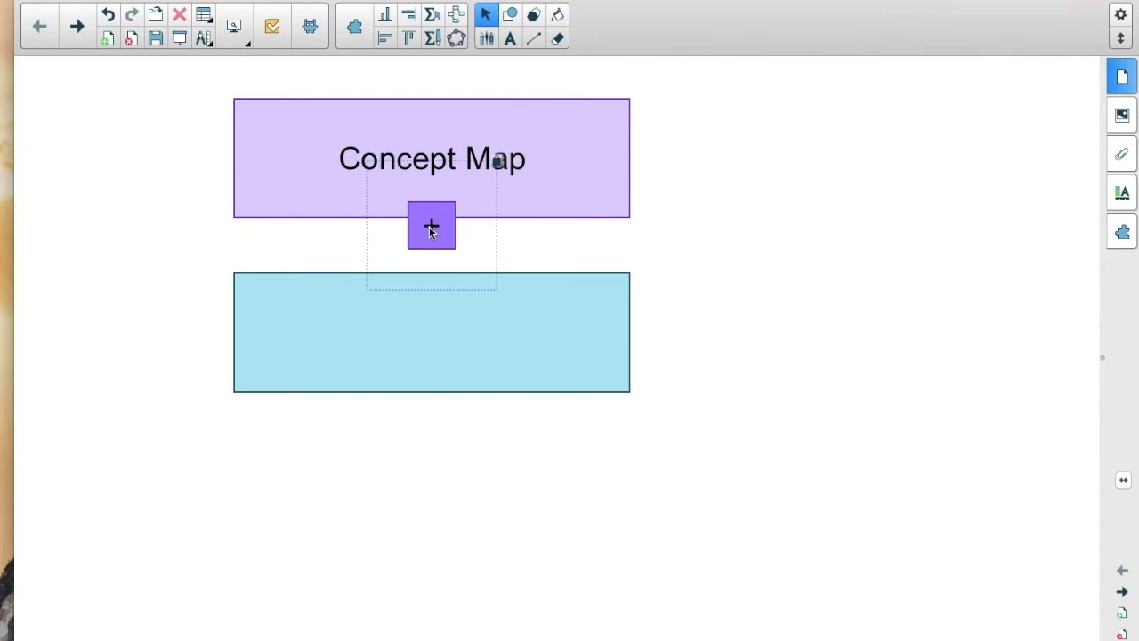
drag(424, 324, 264, 365)
double_click(264, 365)
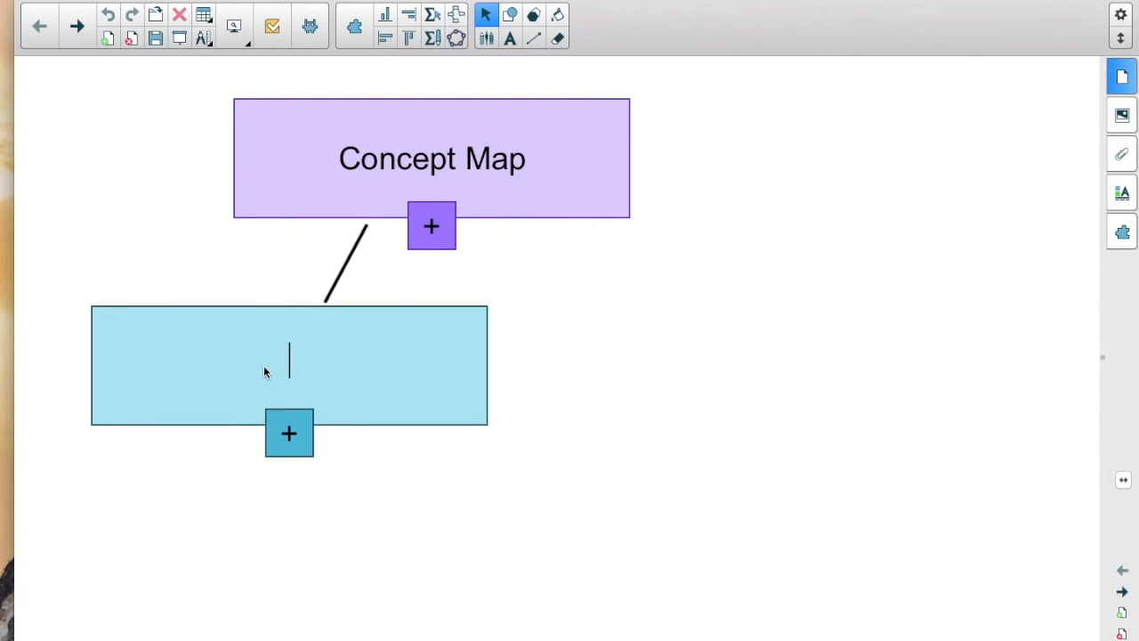
text(Branch 1)
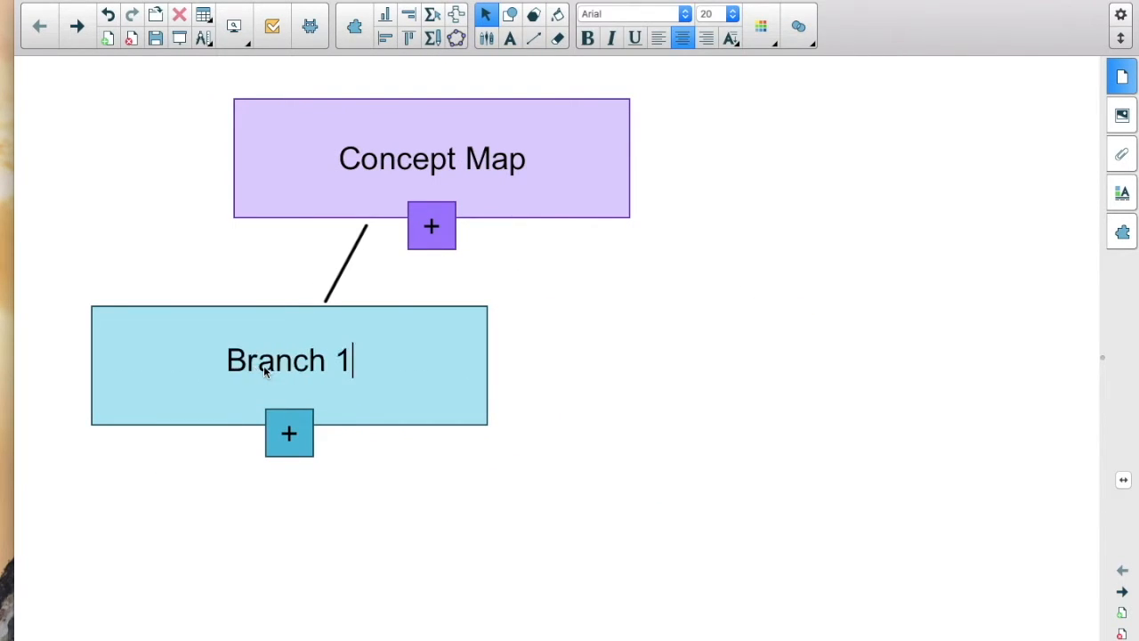
click(540, 382)
Step: Add a second child node to the Concept Map node, move it closer beside Branch 1, and label it "Branch 2"
click(431, 226)
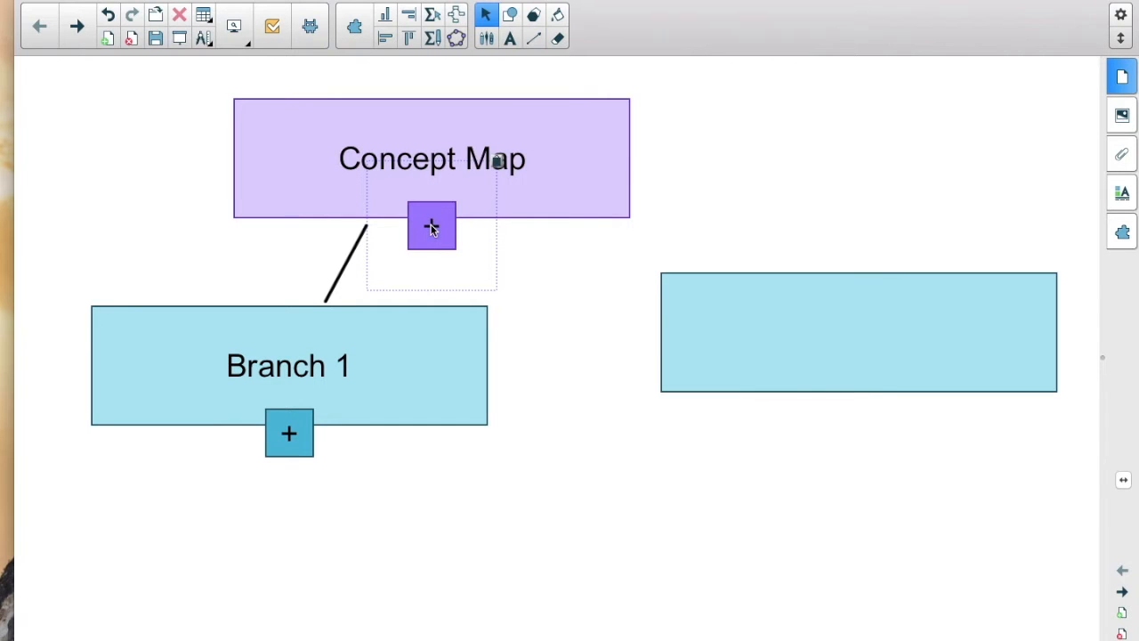
drag(715, 305, 606, 324)
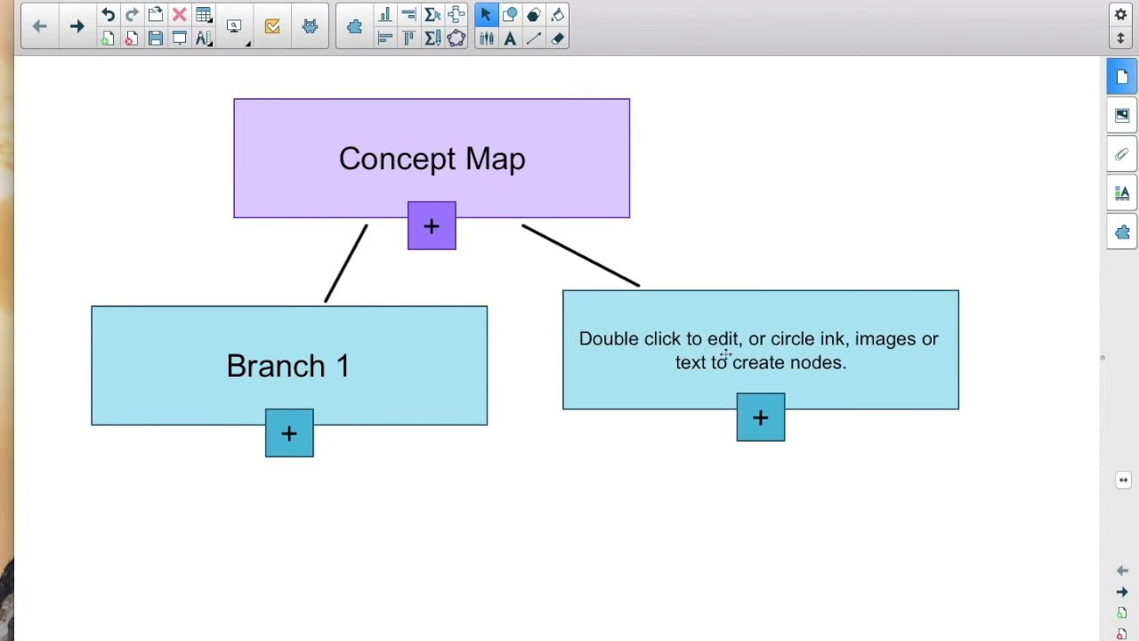
double_click(732, 358)
text(Branch 2)
click(676, 453)
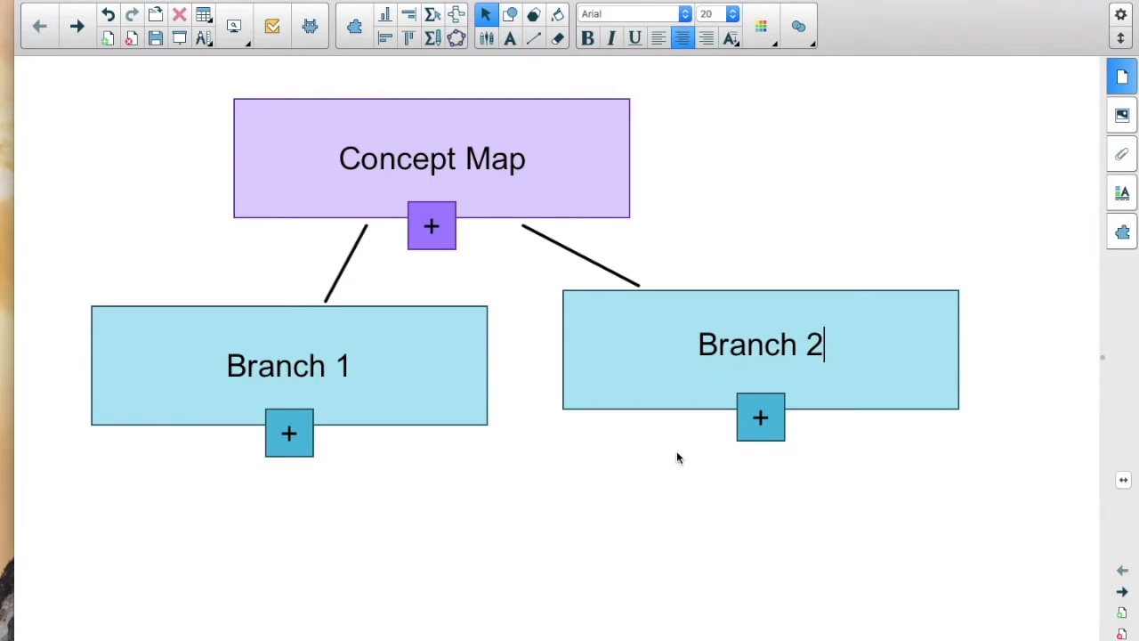
Step: Add a child node beneath Branch 1 and label it "etc.."
click(299, 435)
double_click(277, 539)
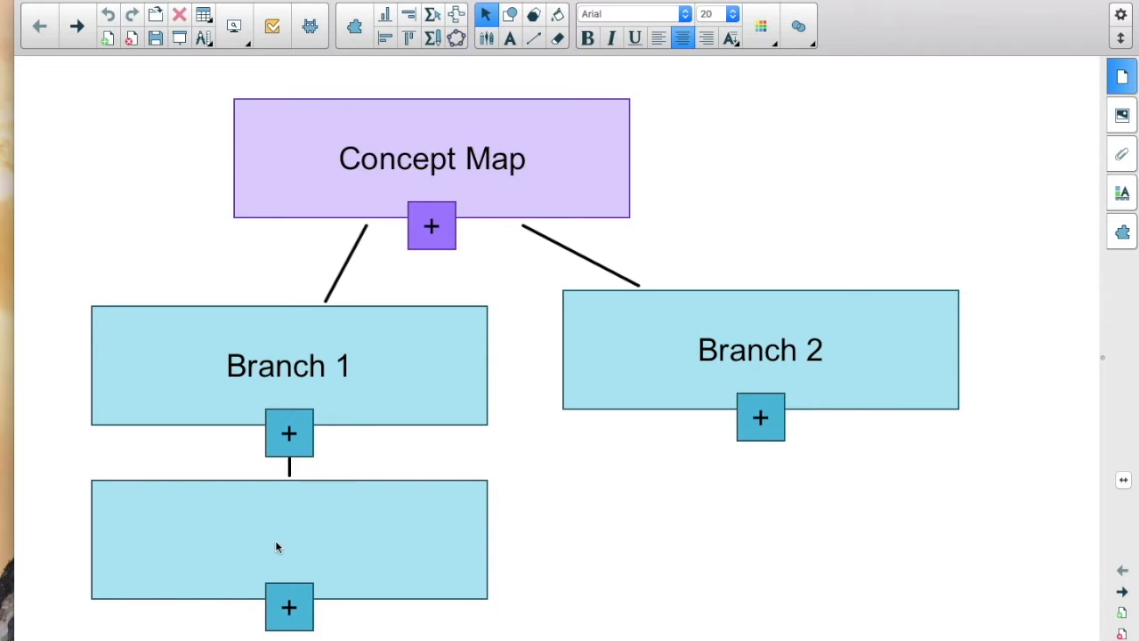
text(etc..)
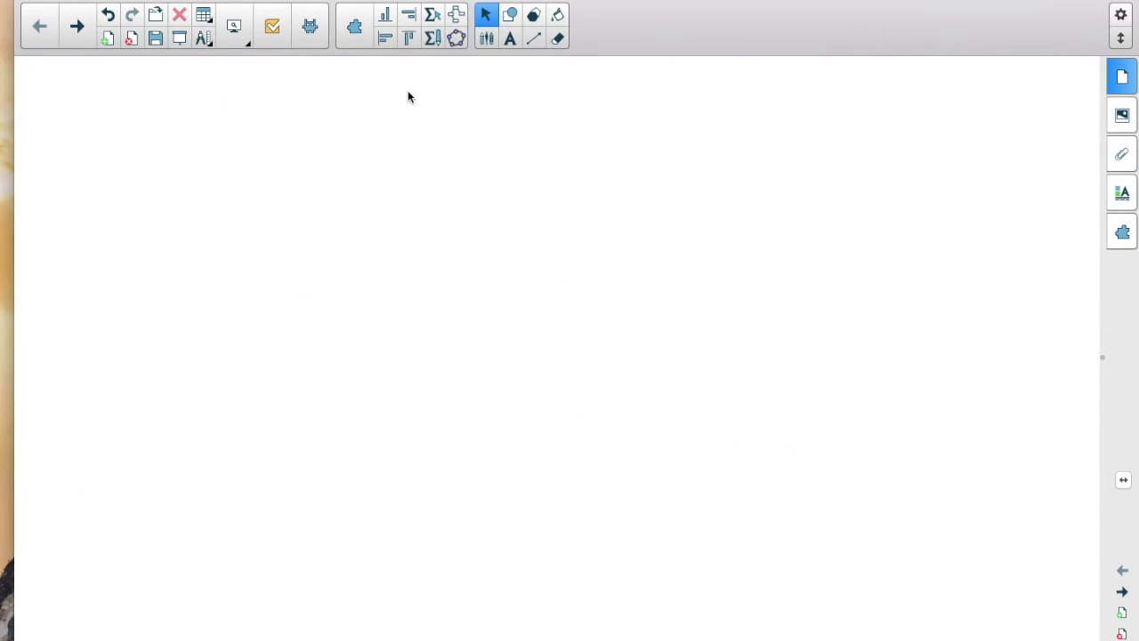
Step: Handwrite the square root of 4 with the pen in the equation writing area and insert the recognised equation on the page
click(434, 35)
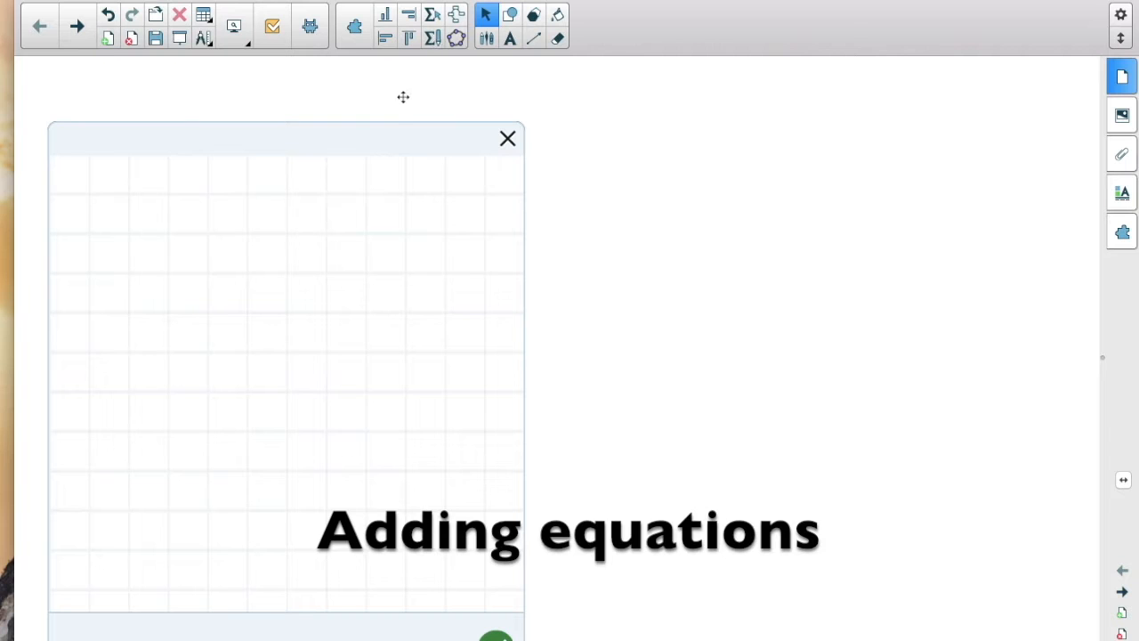
click(486, 38)
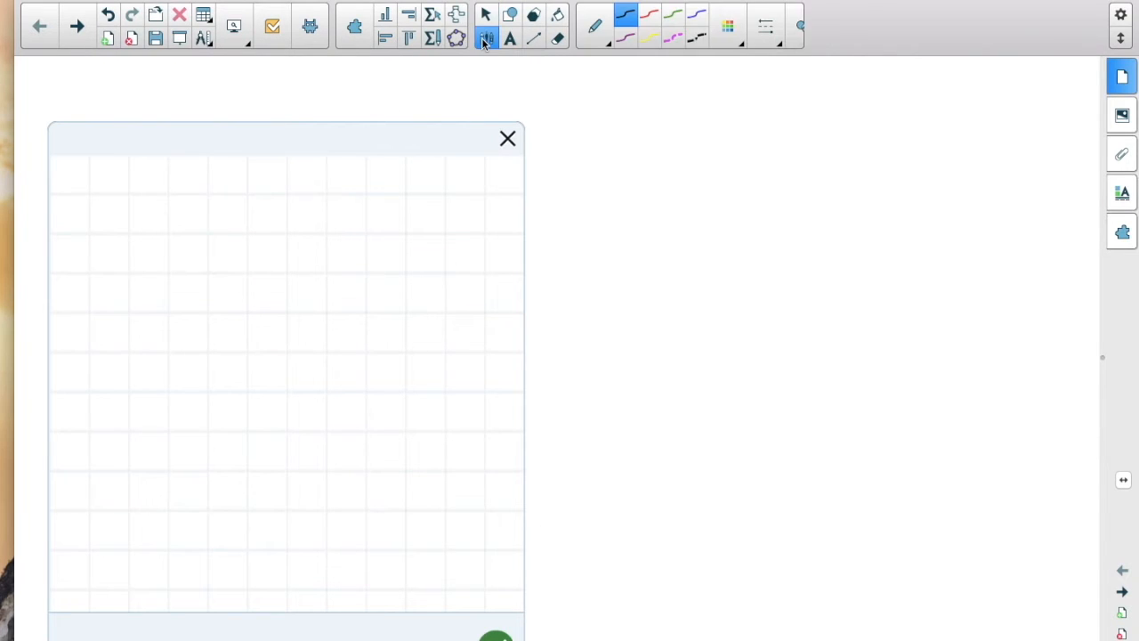
click(595, 26)
click(590, 79)
mouse_move(123, 249)
mouse_down()
mouse_move(129, 374)
mouse_move(201, 214)
mouse_move(448, 183)
mouse_up()
mouse_move(285, 255)
mouse_down()
mouse_move(254, 332)
mouse_move(373, 319)
mouse_up()
drag(341, 269, 318, 369)
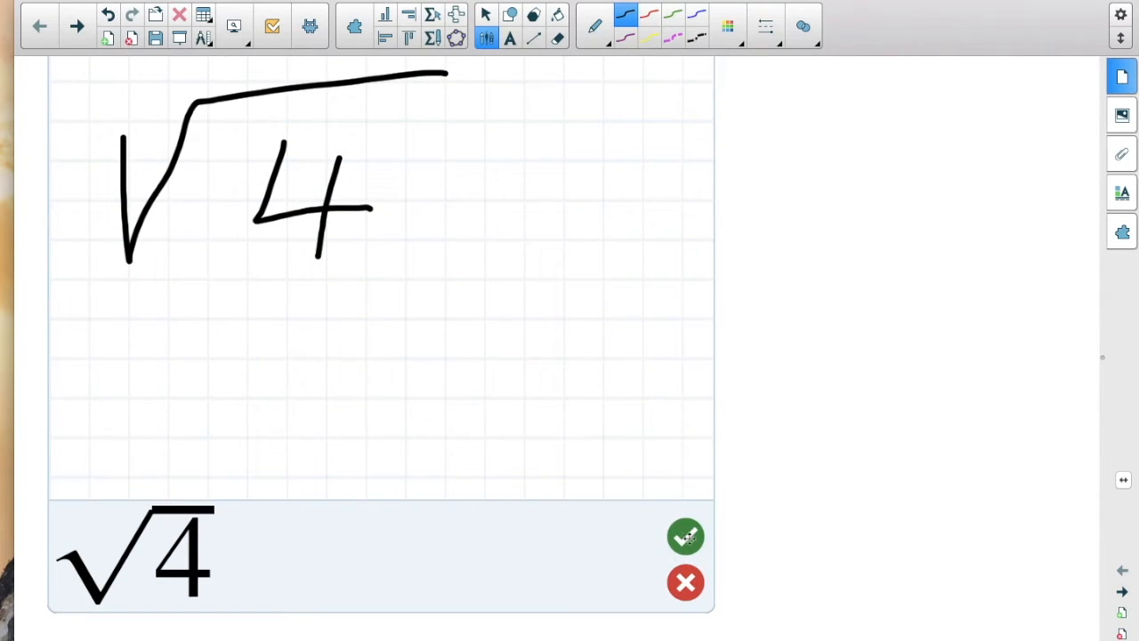
click(687, 537)
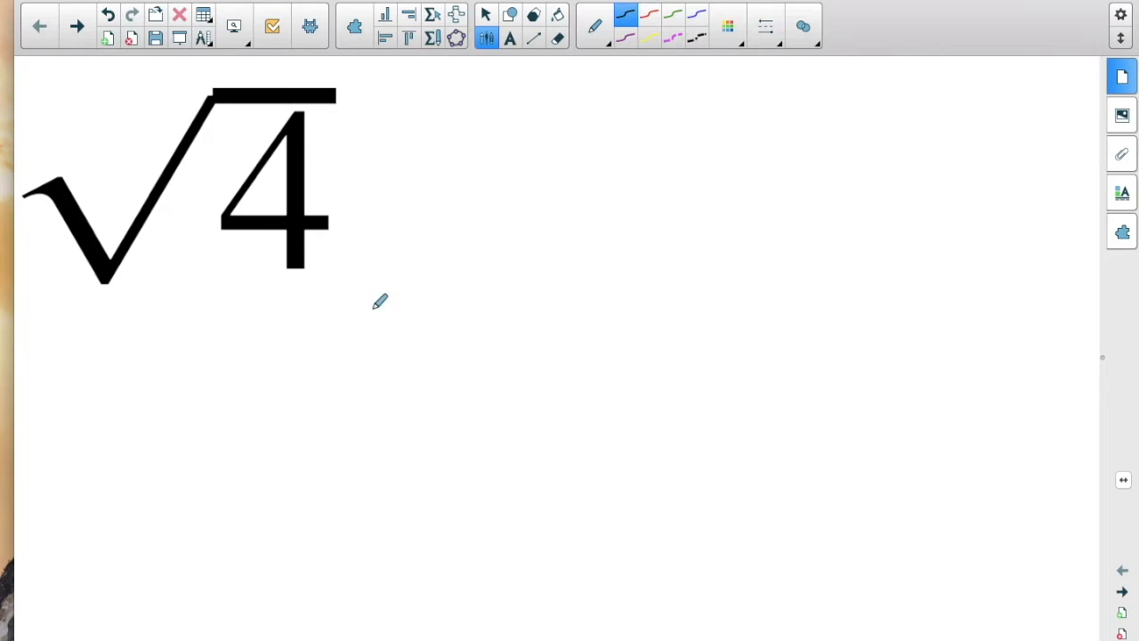
Step: Shrink the square root of 4 equation to about half its size and reposition it near the page's upper left
click(486, 14)
drag(285, 231, 381, 339)
drag(443, 397, 282, 289)
drag(233, 234, 217, 188)
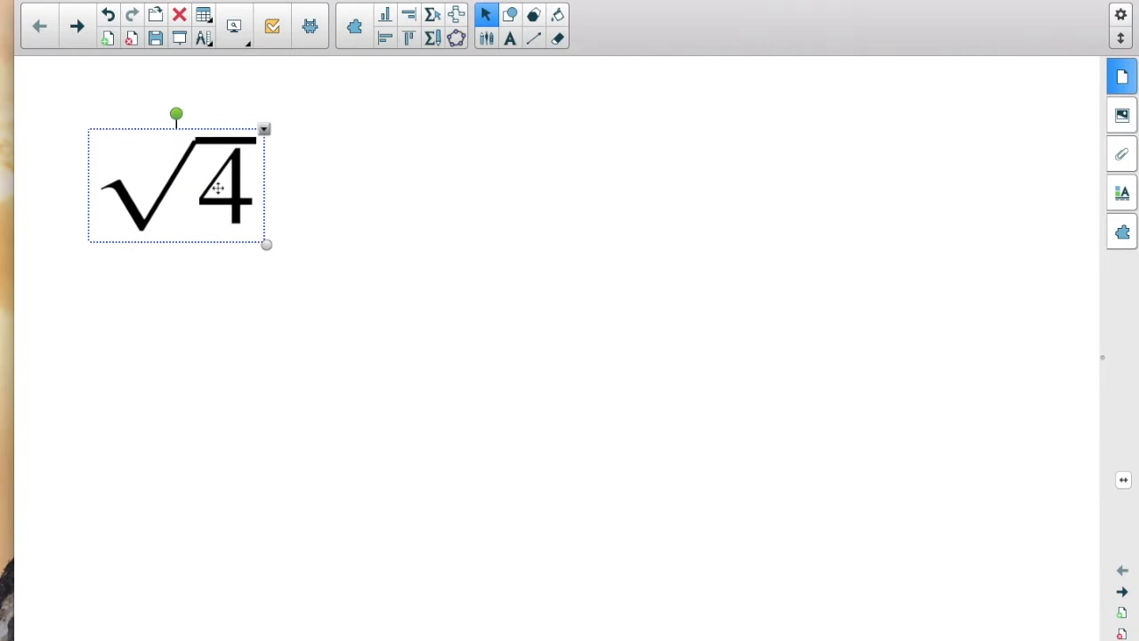
click(415, 97)
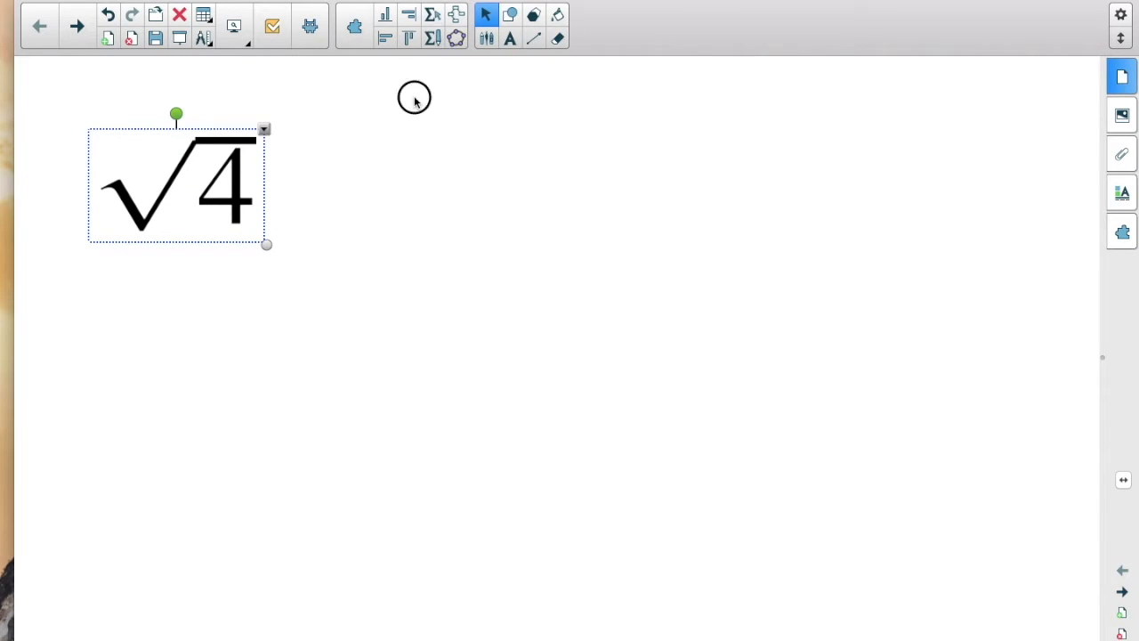
Step: Insert the equation "7+12=" with the equation editor and move it below the square root of 4
click(435, 9)
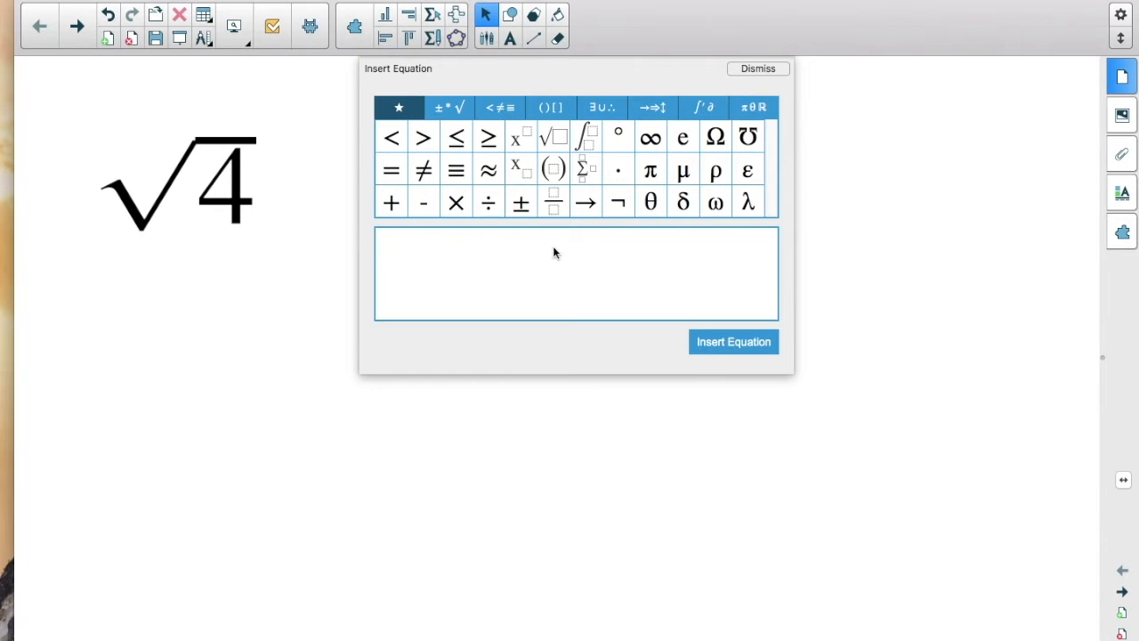
text(7)
click(393, 204)
text(12)
click(393, 173)
click(720, 344)
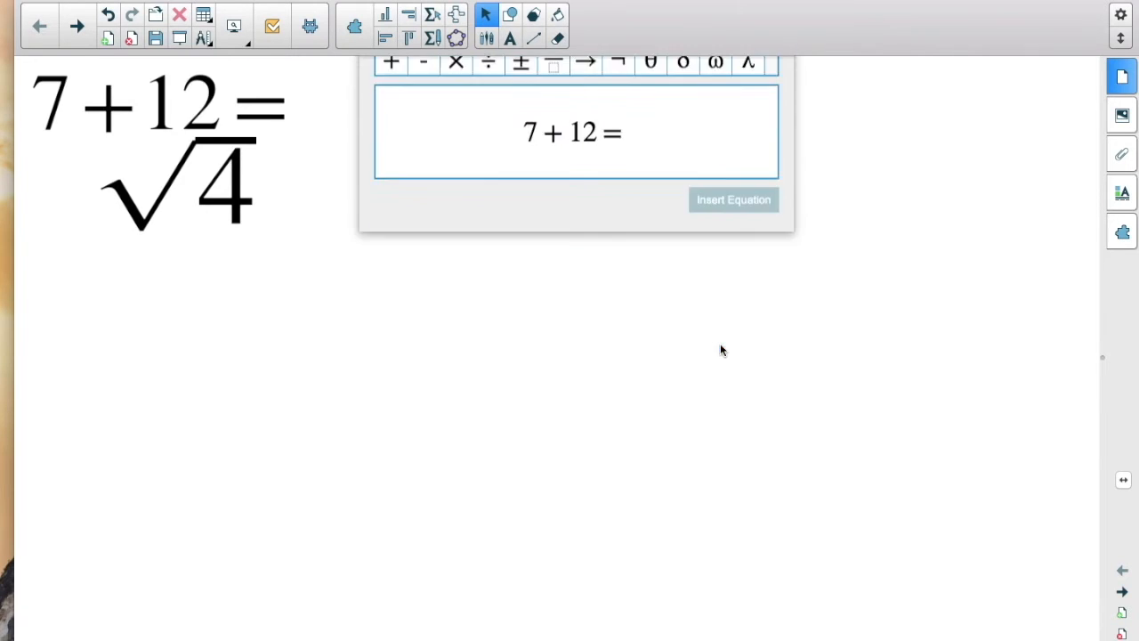
drag(188, 95, 244, 336)
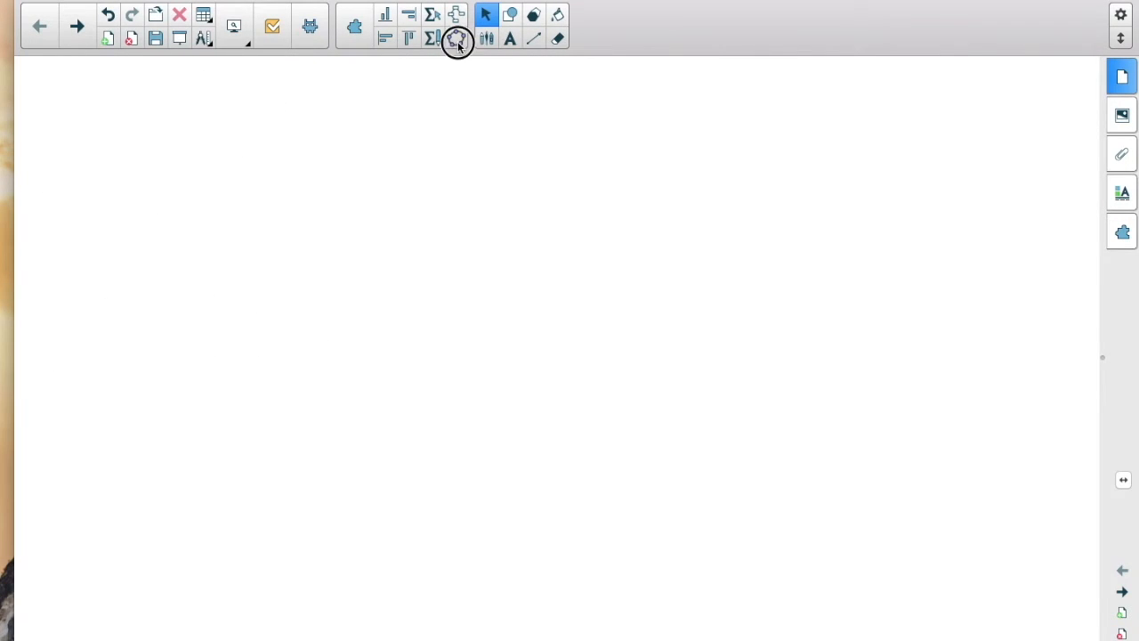
Step: Insert a GeoGebra graph and, after trying the polar and isometric grids, show its square grid
click(457, 41)
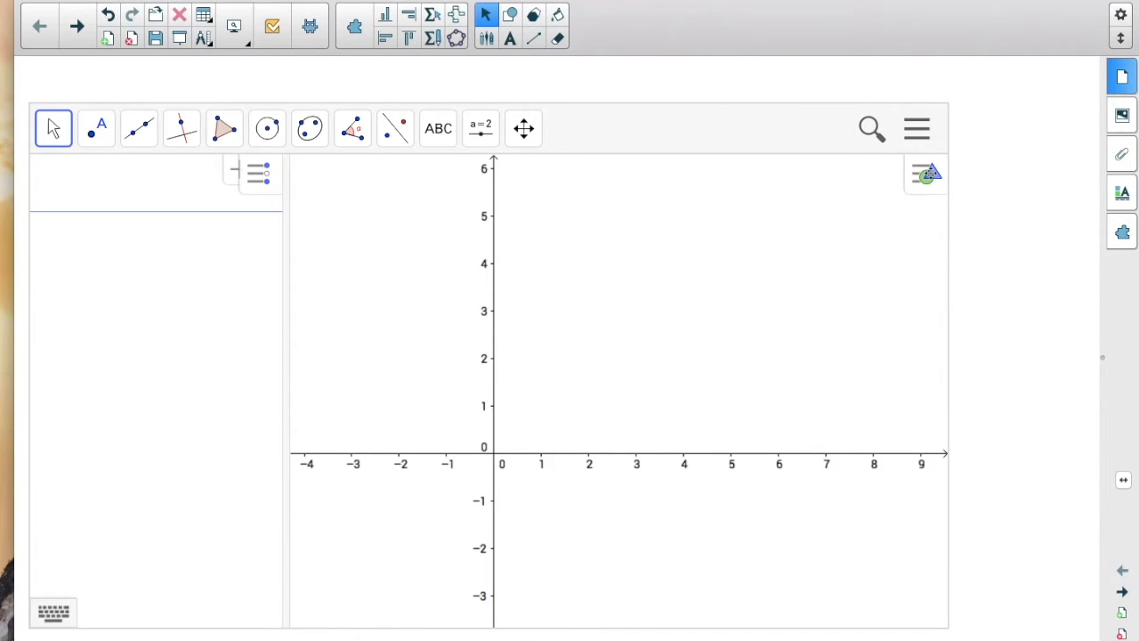
click(926, 175)
click(754, 178)
click(690, 235)
click(738, 242)
click(763, 242)
click(702, 243)
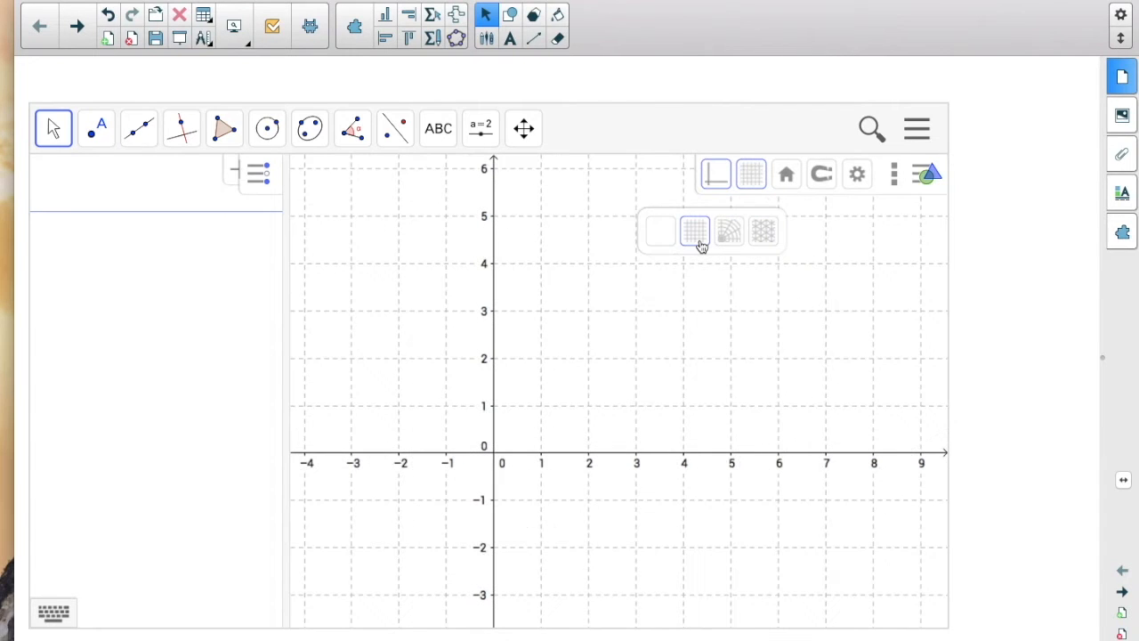
click(927, 174)
Step: Plot three points on the GeoGebra graph at about (0.64, 4.1), (3.56, 3.94) and (1.9, 0.76)
scroll(707, 301, down, 3)
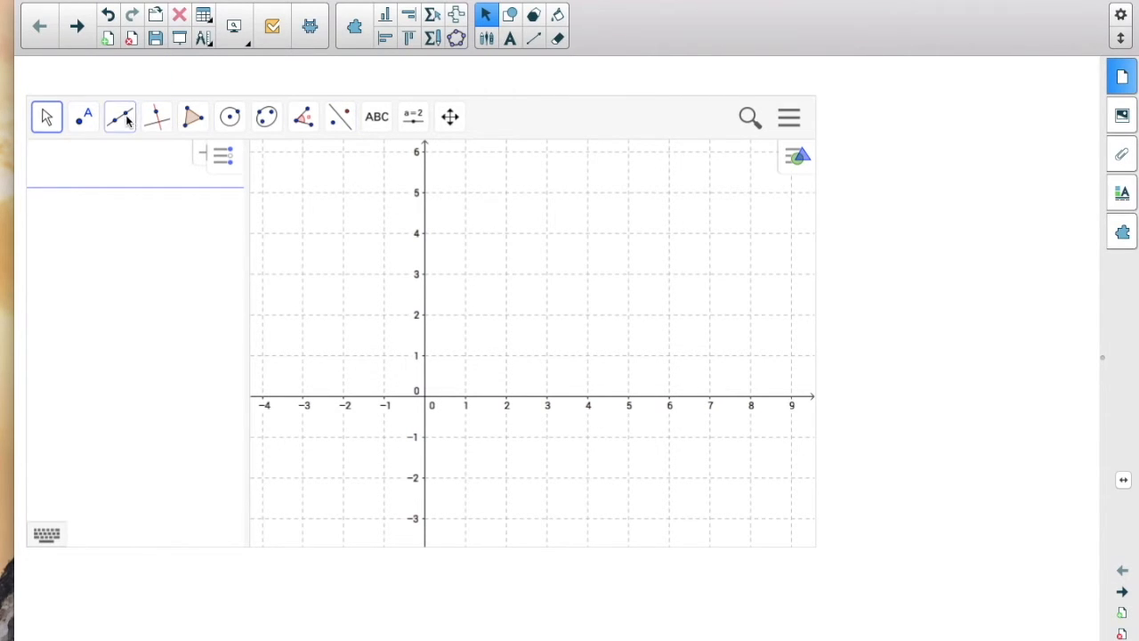
click(84, 117)
mouse_move(113, 125)
click(102, 163)
click(452, 229)
click(571, 235)
click(503, 365)
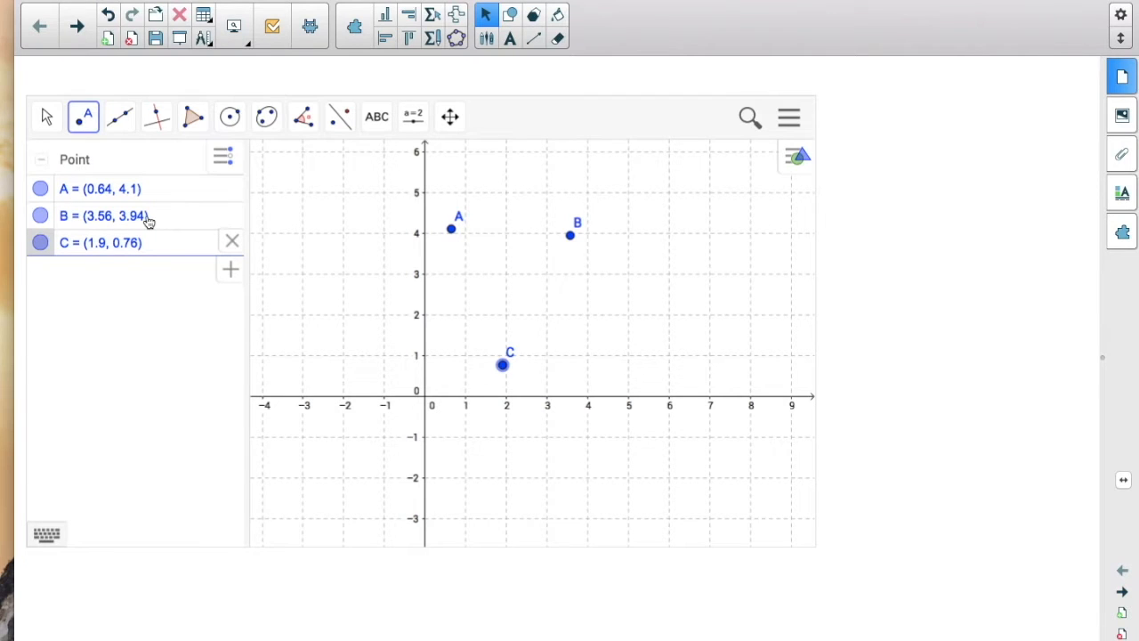
Step: Draw a line through point C and a new point at about (5.3, 4.4)
click(125, 125)
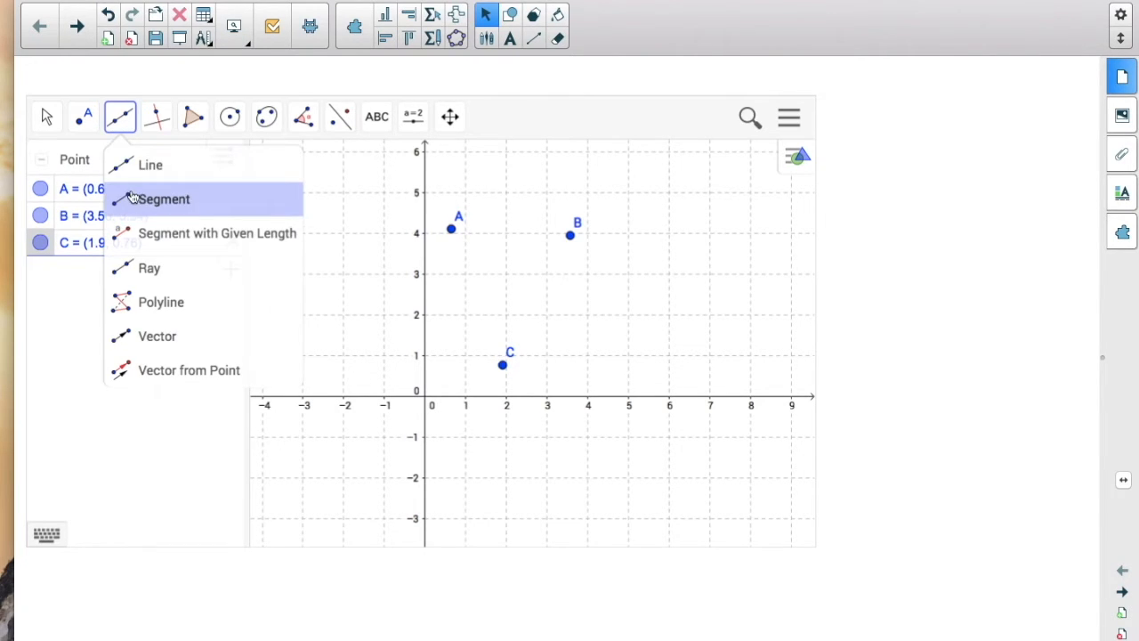
click(145, 164)
click(641, 216)
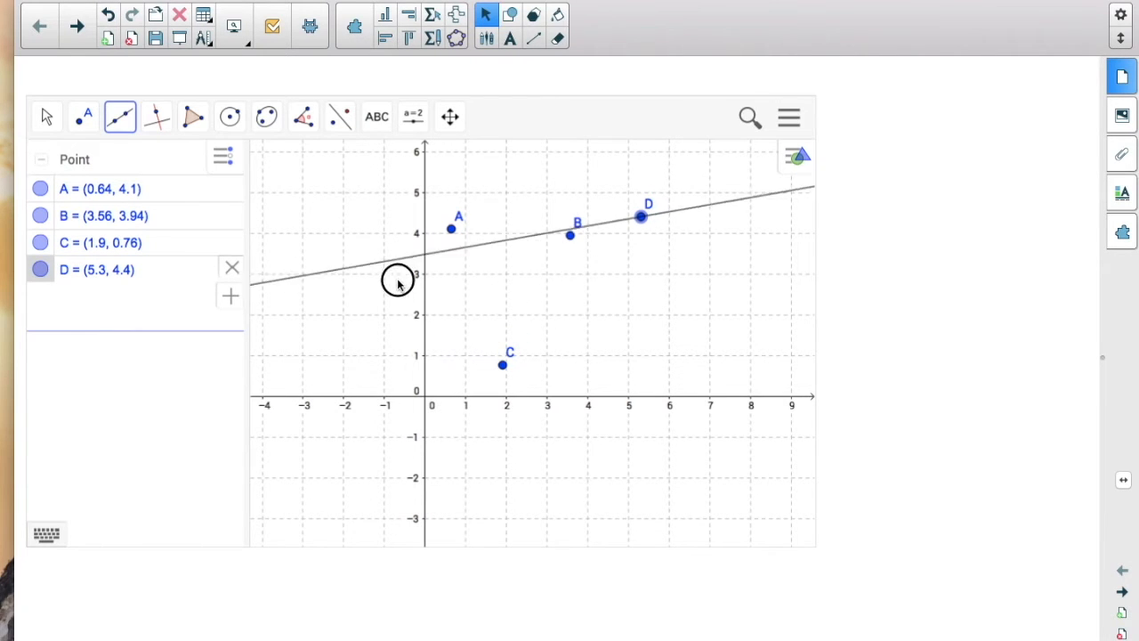
click(482, 365)
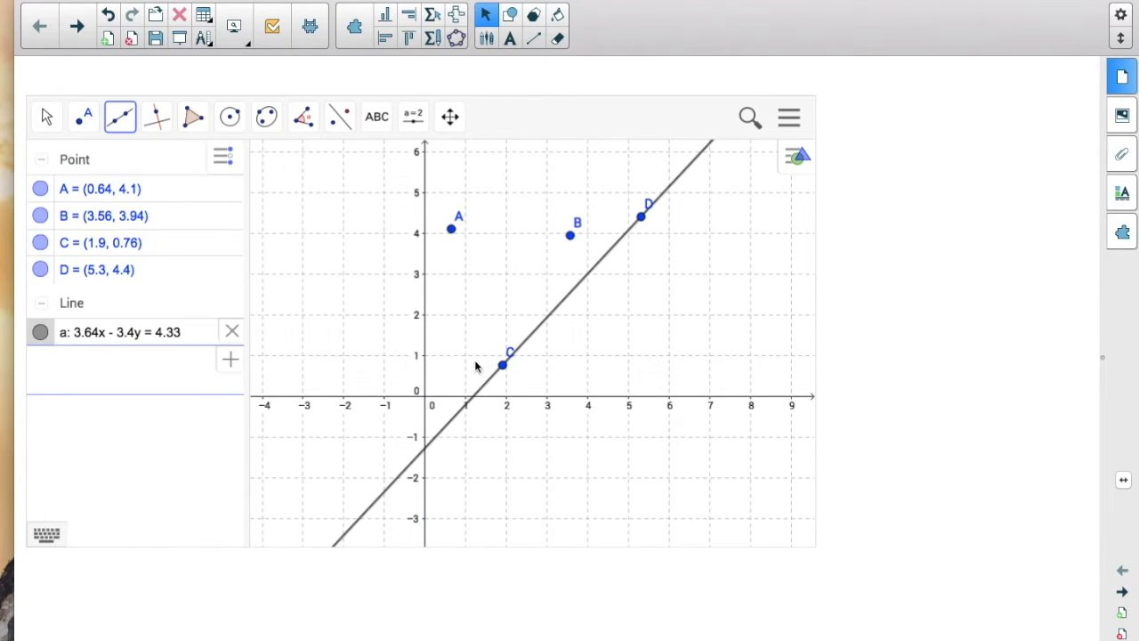
Step: Draw a hyperbola with foci at about (5.7, 0.6) and (1.36, 3.24), passing through about (2.06, 2.44)
click(157, 120)
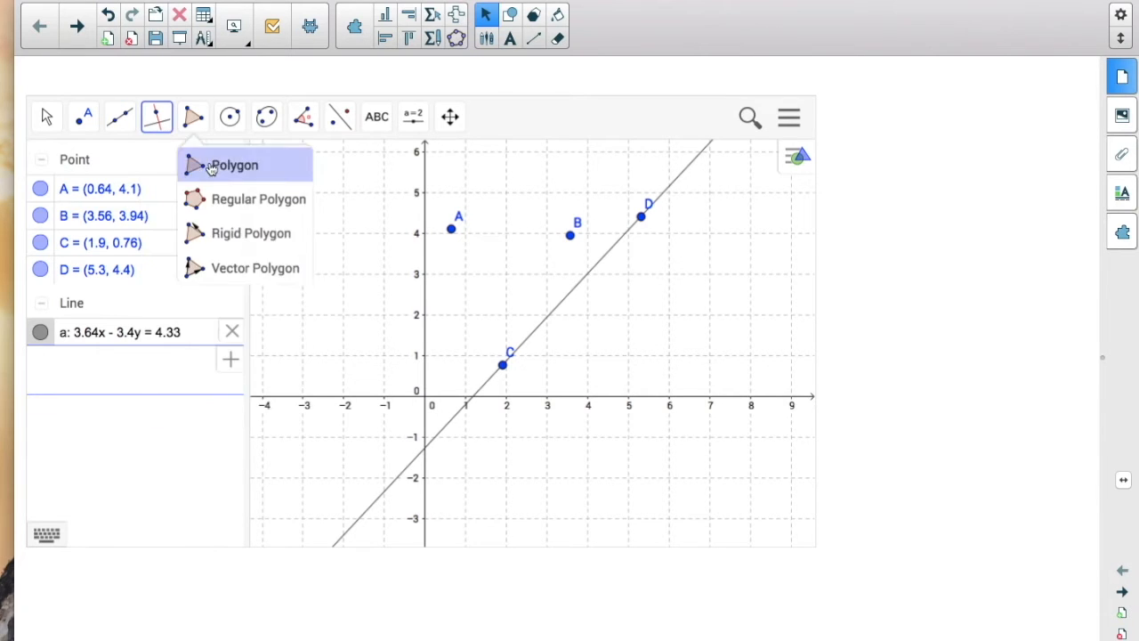
mouse_move(206, 123)
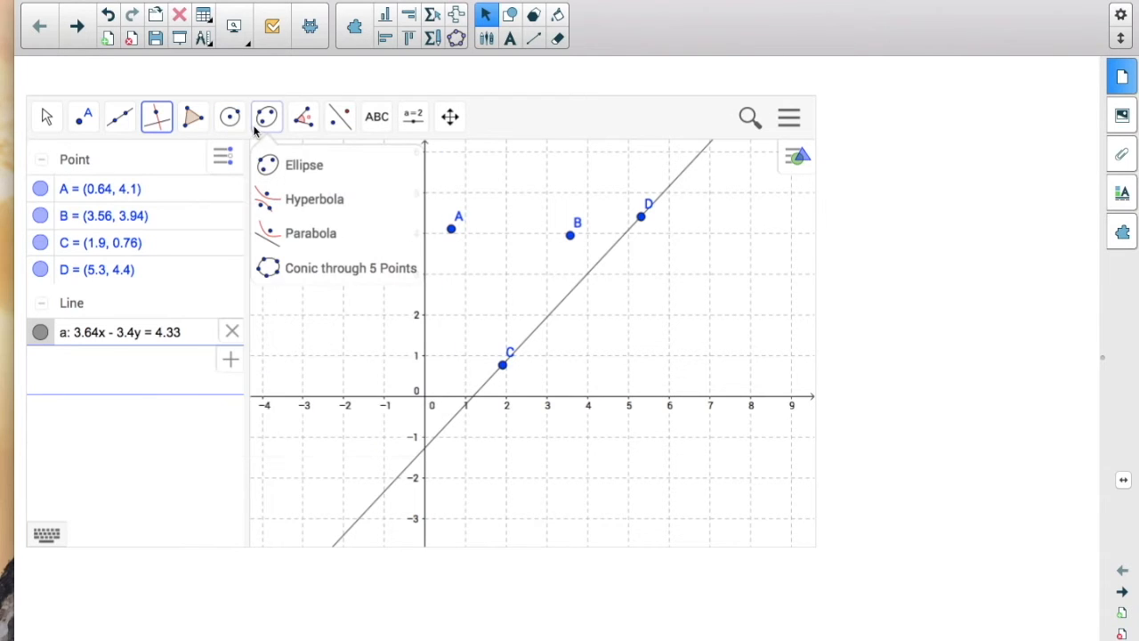
click(288, 199)
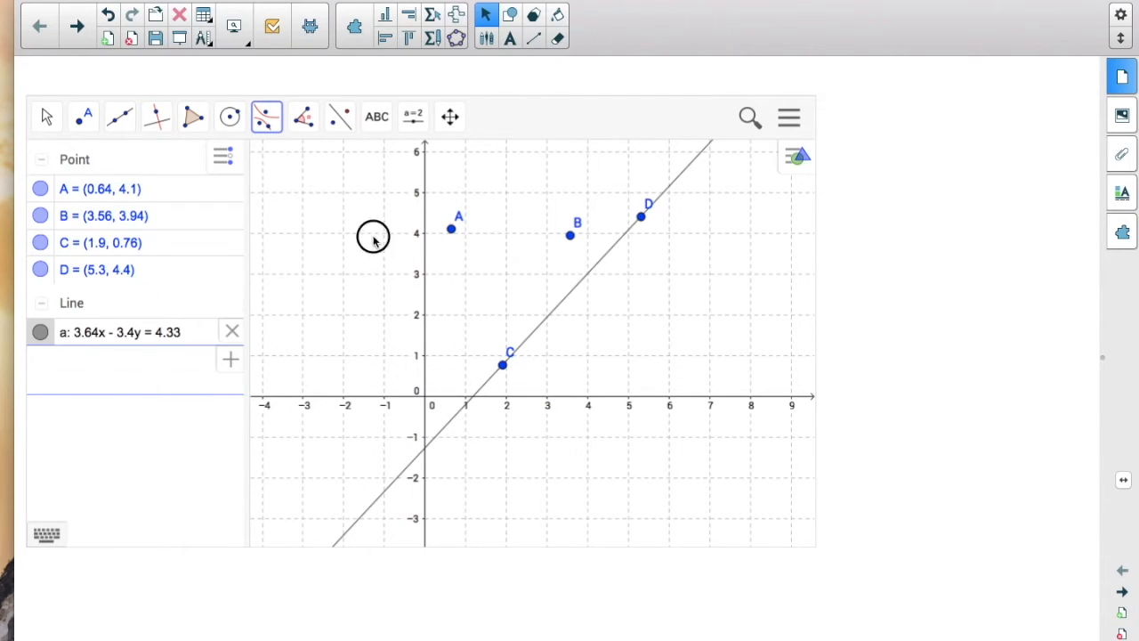
click(517, 335)
drag(517, 336, 659, 371)
click(481, 263)
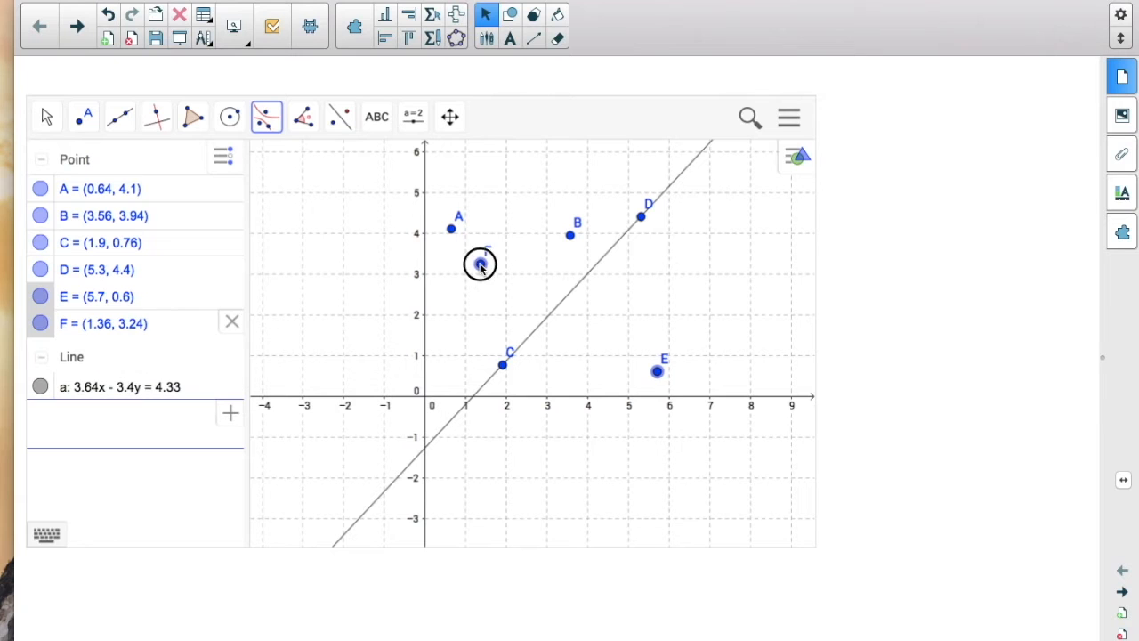
click(508, 298)
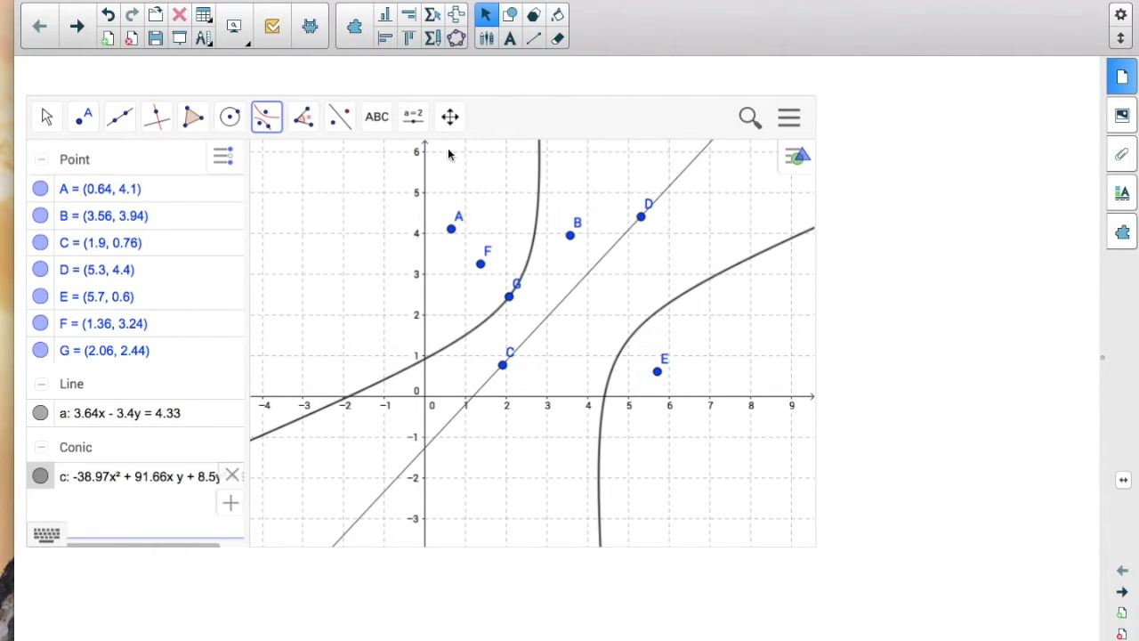
drag(622, 117, 663, 109)
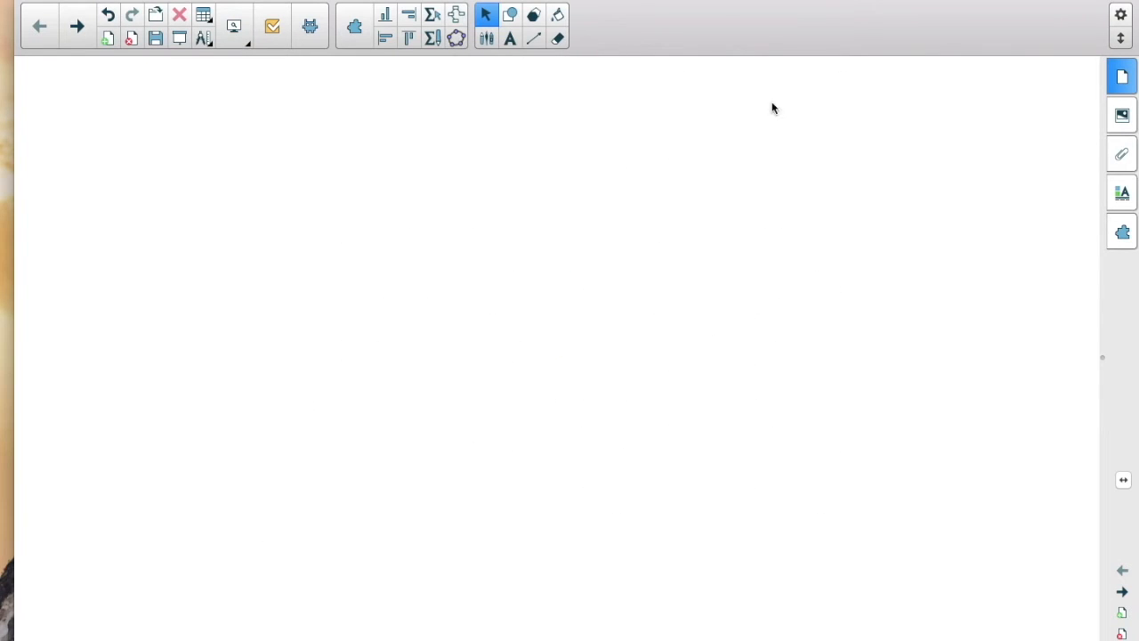
Step: Open the YouTube add-on's video search and search for "bill nye the science guy"
click(1122, 235)
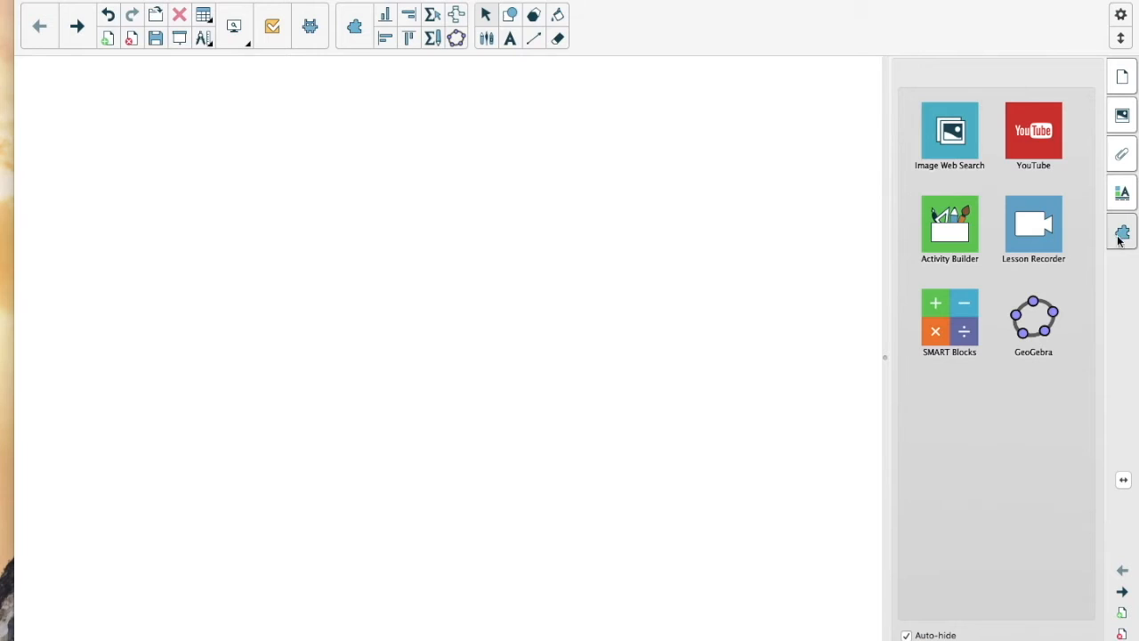
click(1028, 155)
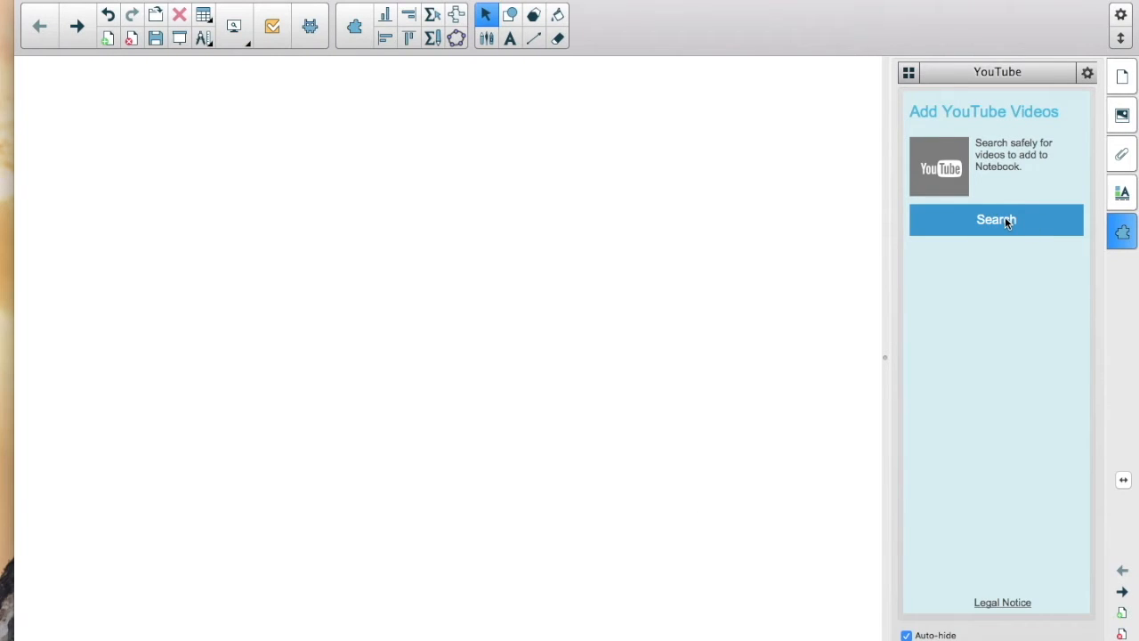
click(1005, 223)
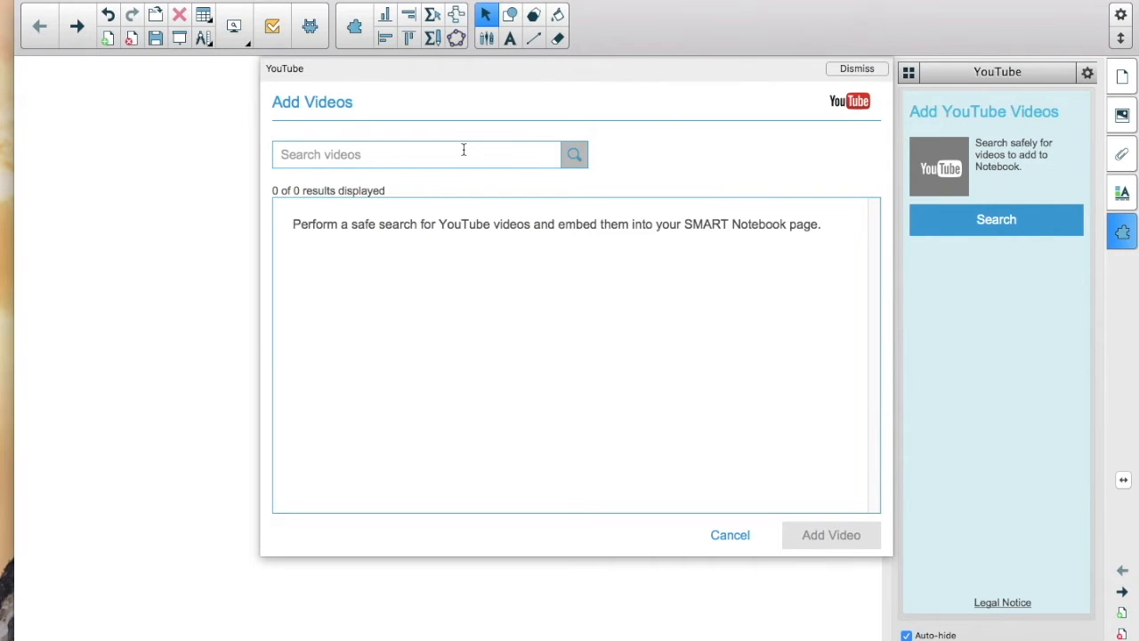
click(464, 149)
text(Bill Nye)
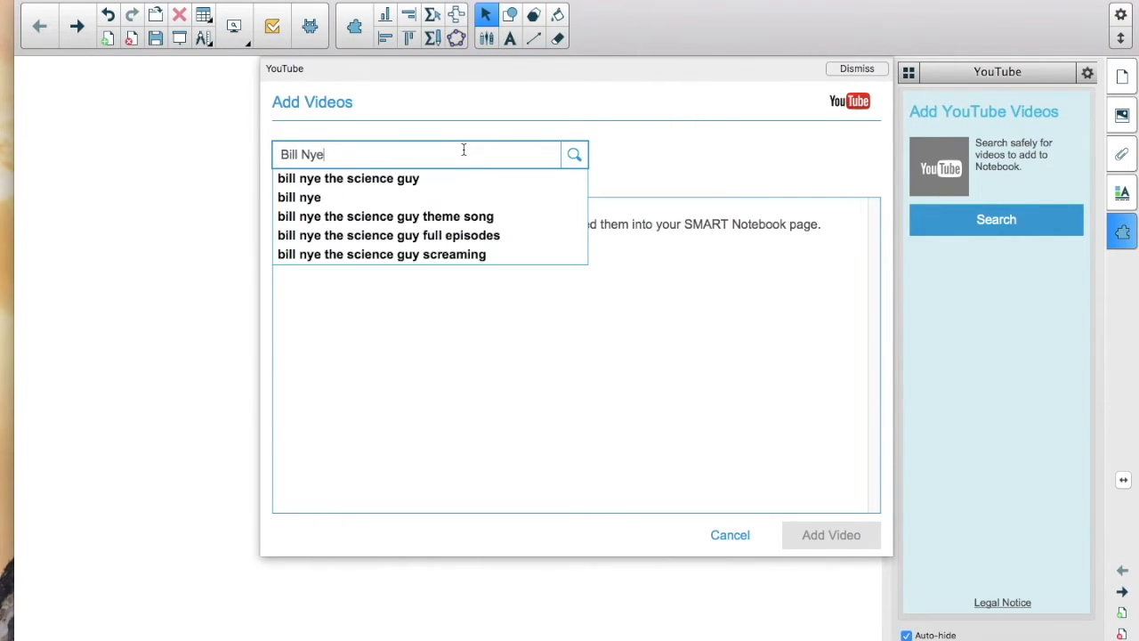
click(414, 179)
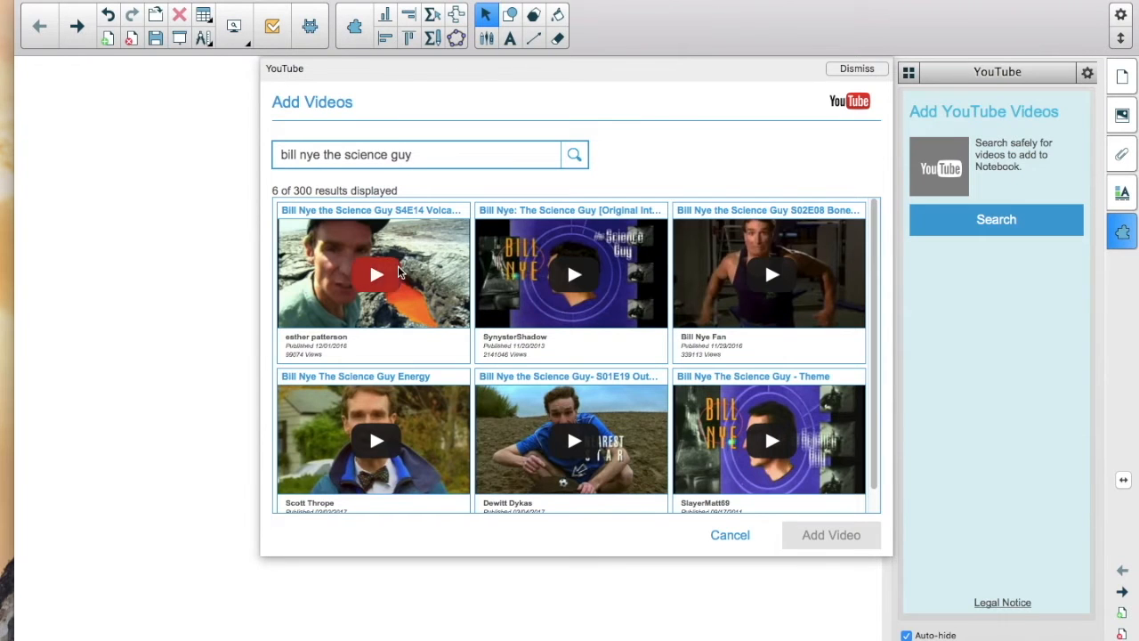
Step: Add the video "Bill Nye the Science Guy S4E14 Volcanoes" to the page, reposition it and shrink it proportionally
click(432, 260)
click(816, 535)
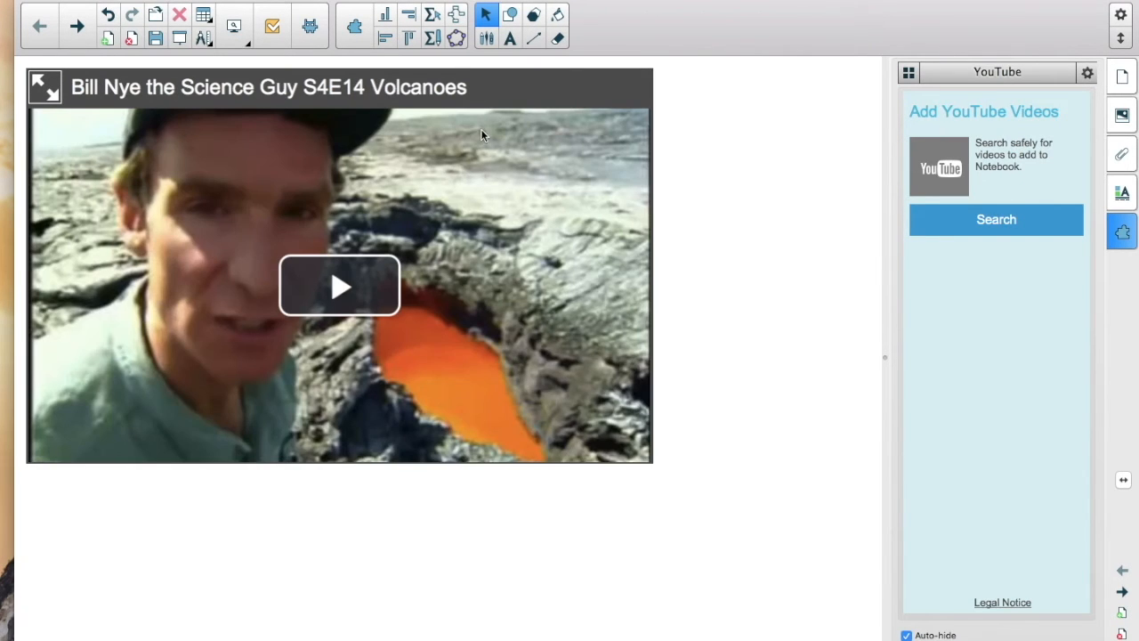
click(468, 95)
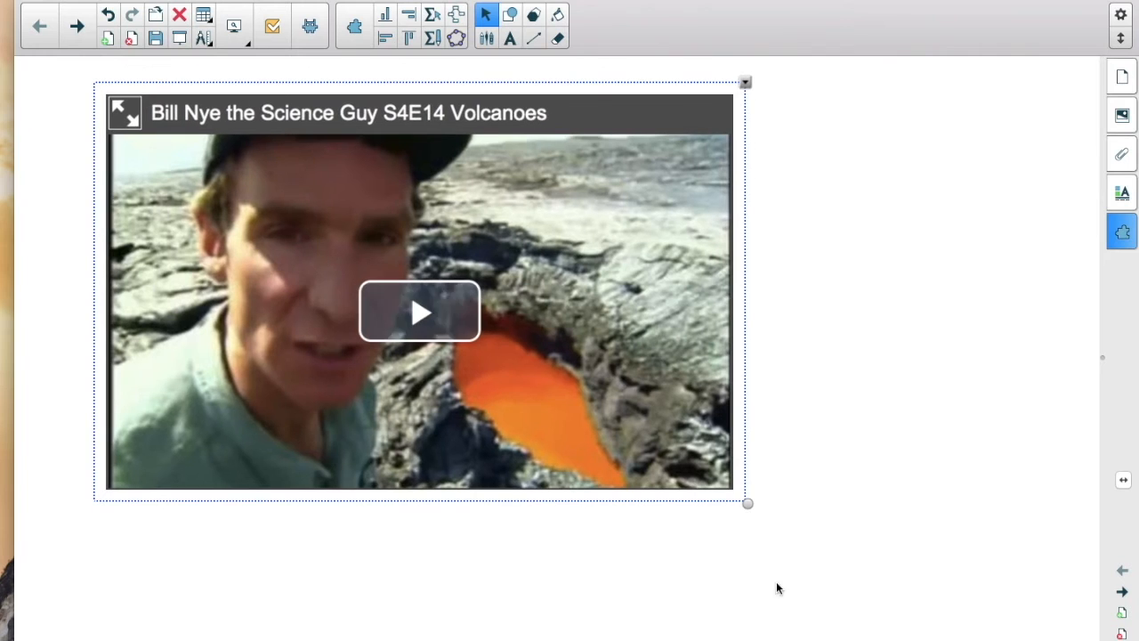
drag(748, 504, 626, 434)
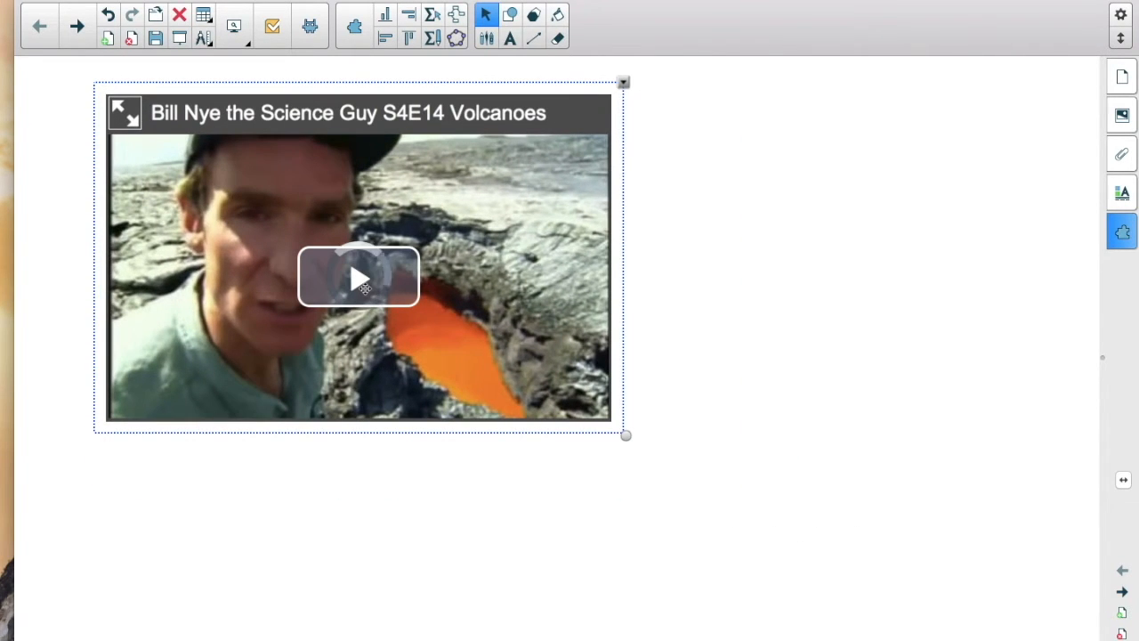
Step: Play the embedded volcanoes video for a few seconds and pause it
click(377, 419)
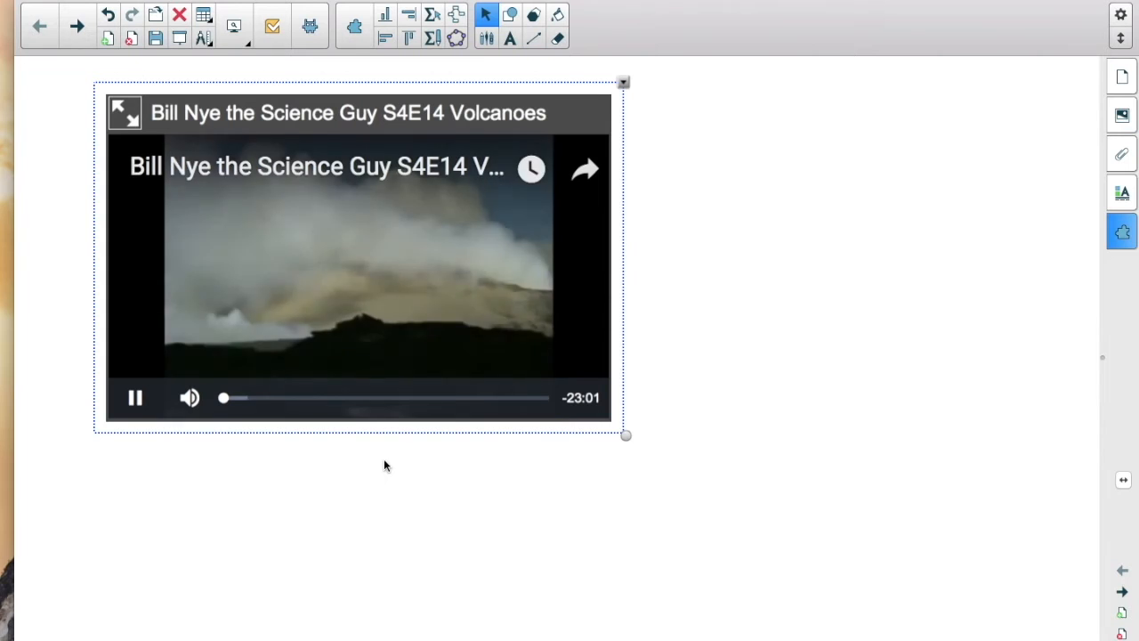
click(136, 401)
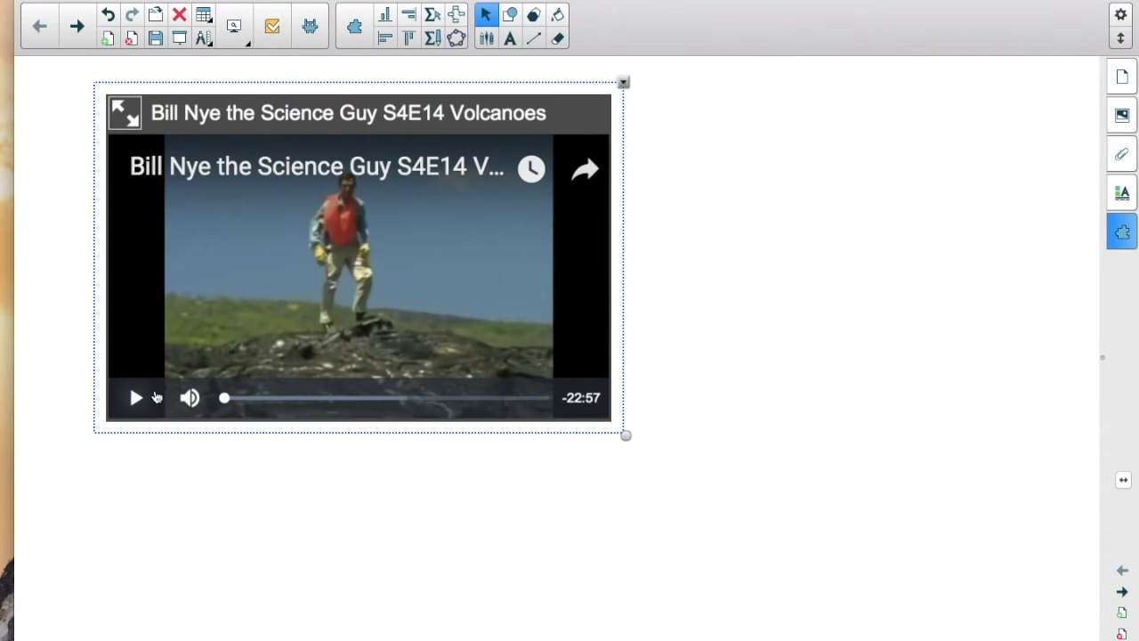
Step: Switch from the YouTube add-on to the Lesson Recorder and make a brief trial recording of the page
click(1124, 233)
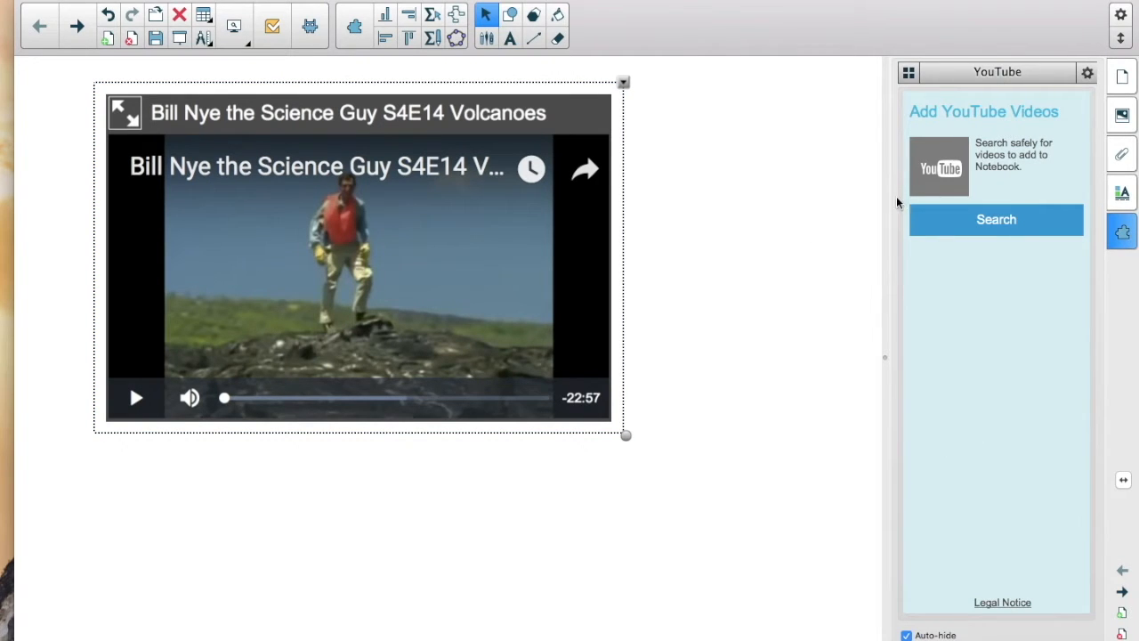
click(909, 73)
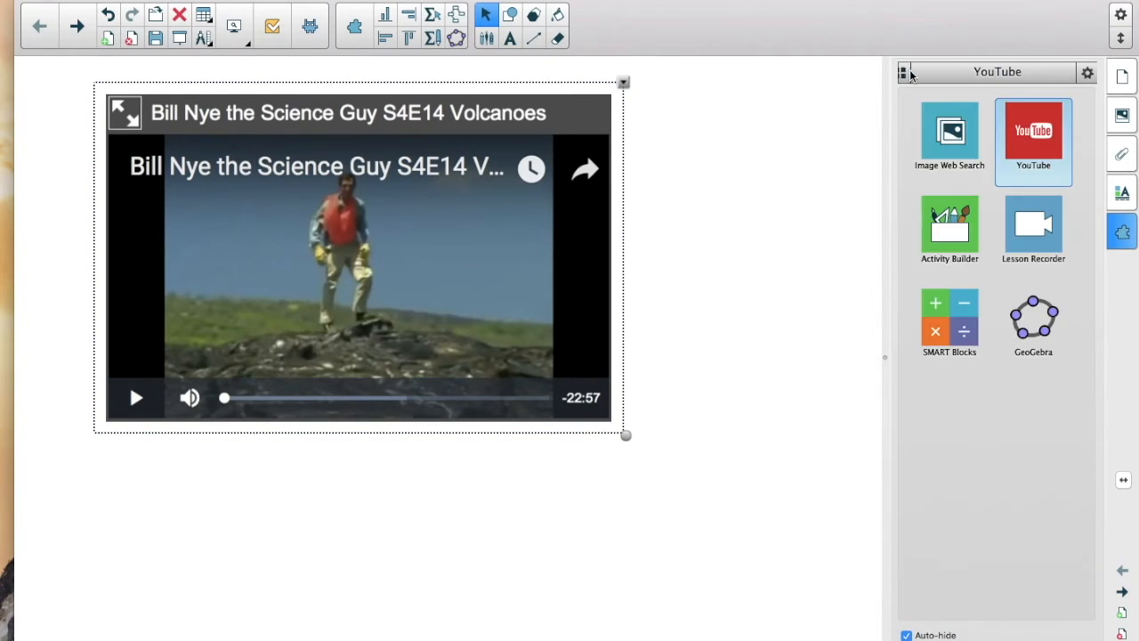
click(1017, 229)
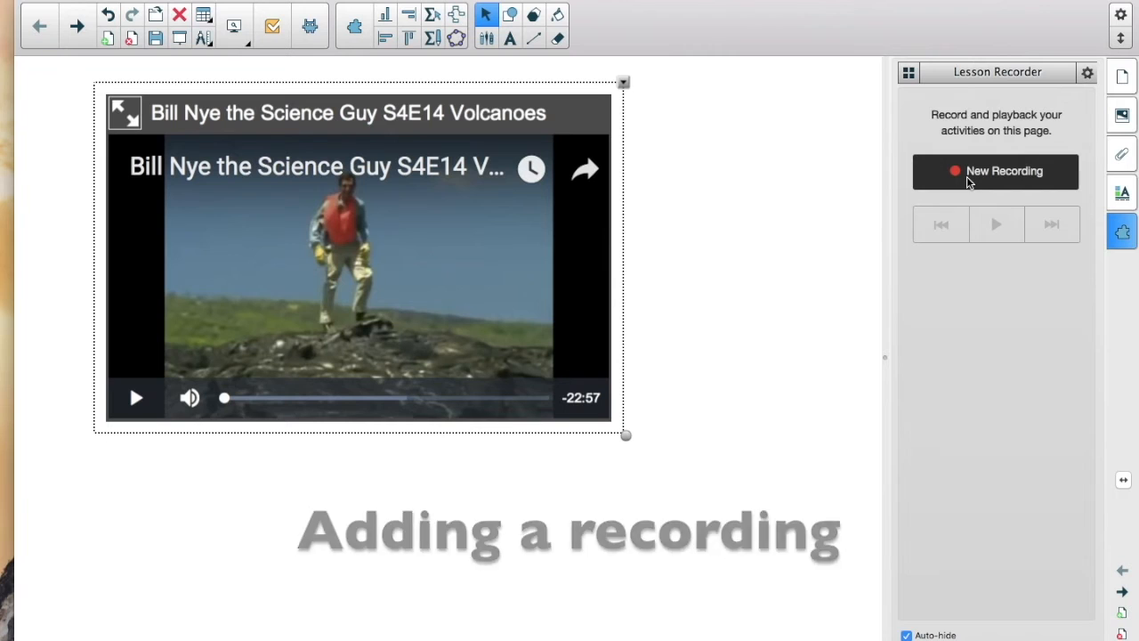
click(965, 175)
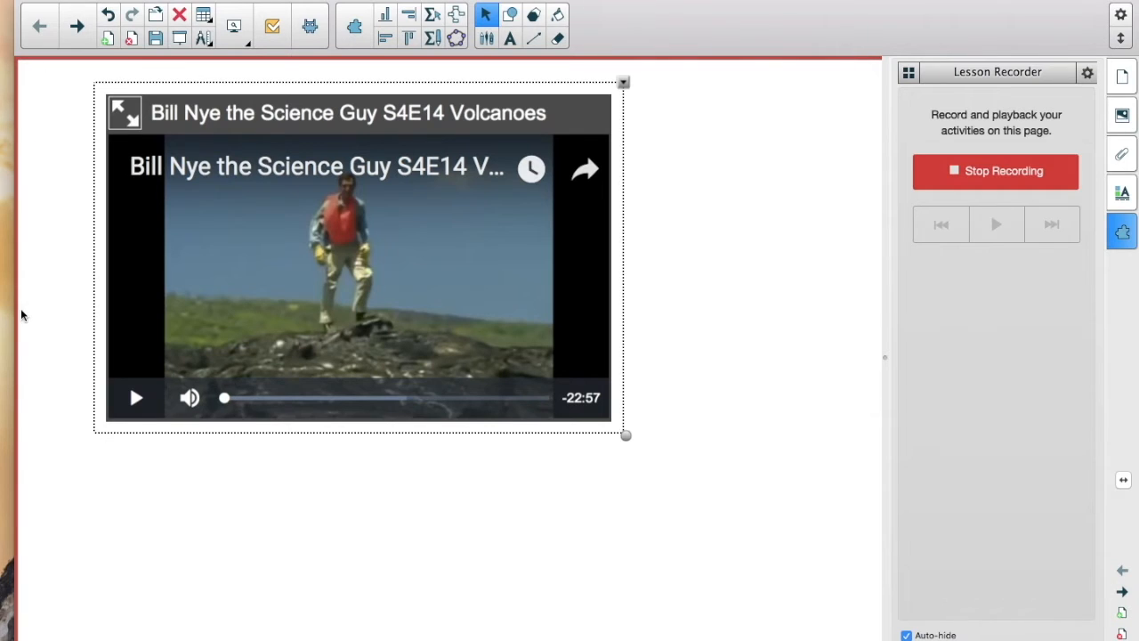
click(971, 187)
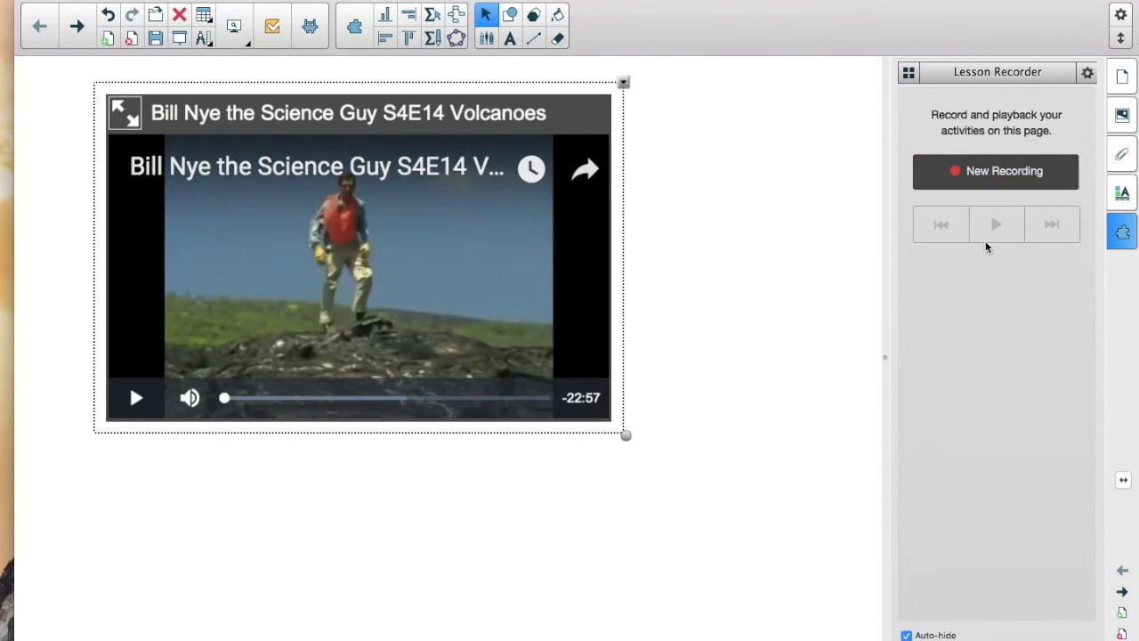
Step: Make a new lesson recording while drawing a black freehand line below the video, and stop the recording
click(979, 178)
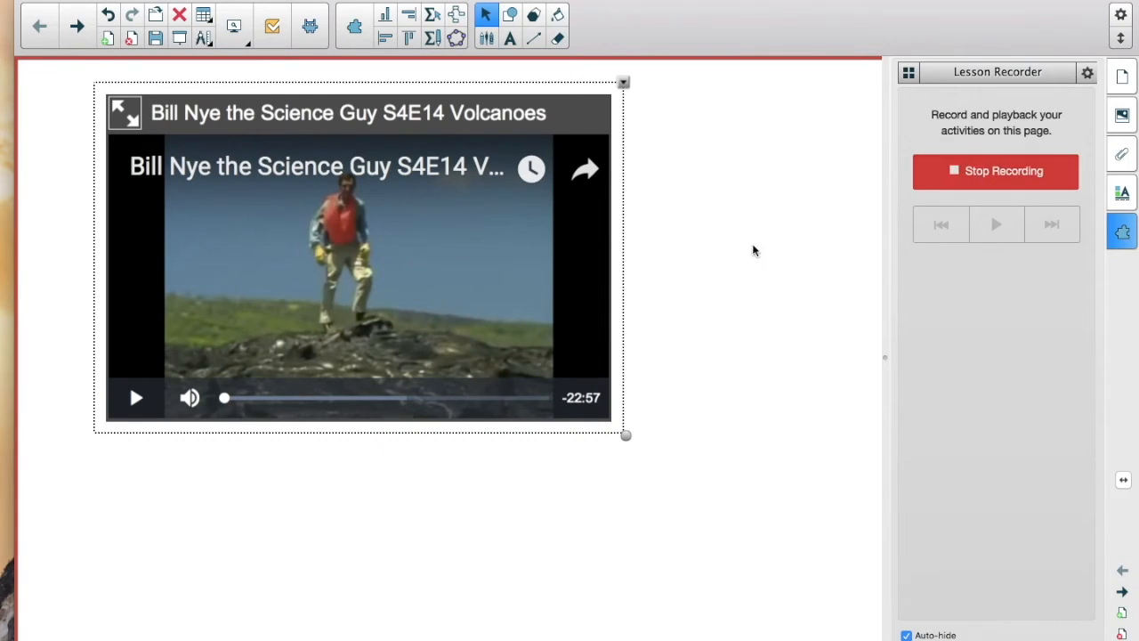
click(712, 282)
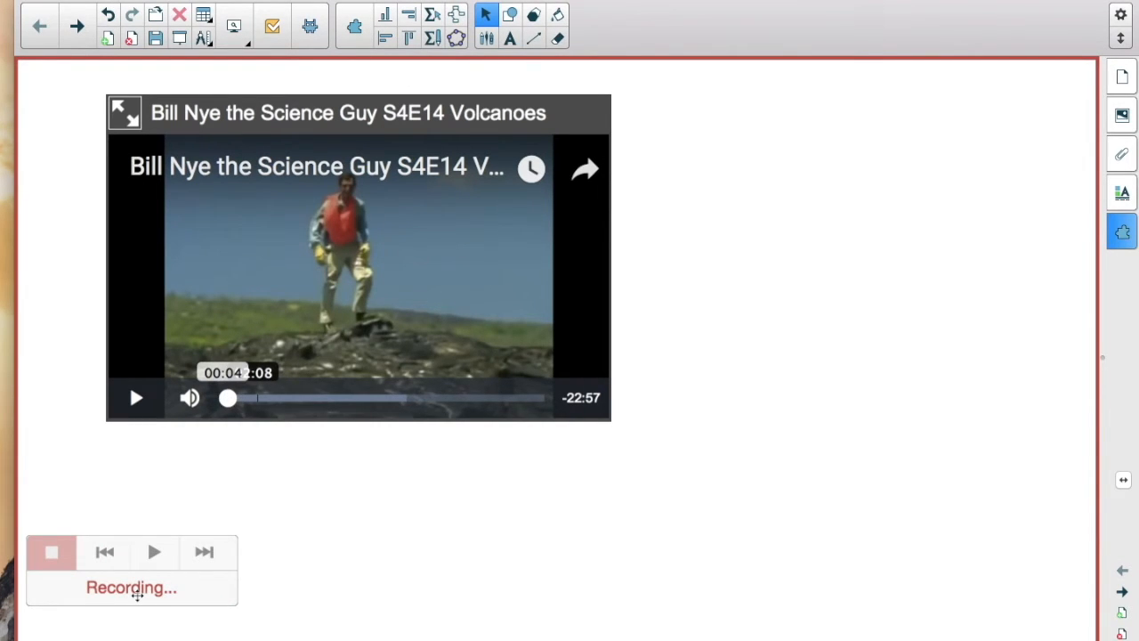
click(486, 38)
mouse_move(391, 461)
mouse_down()
mouse_move(534, 488)
mouse_move(709, 399)
mouse_up()
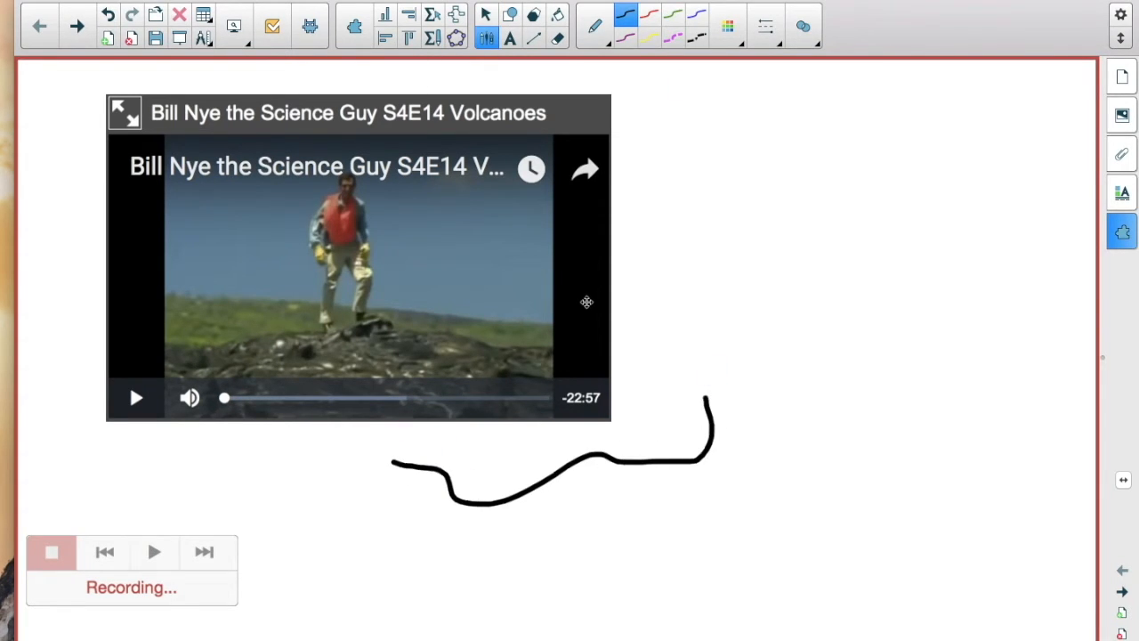
click(49, 552)
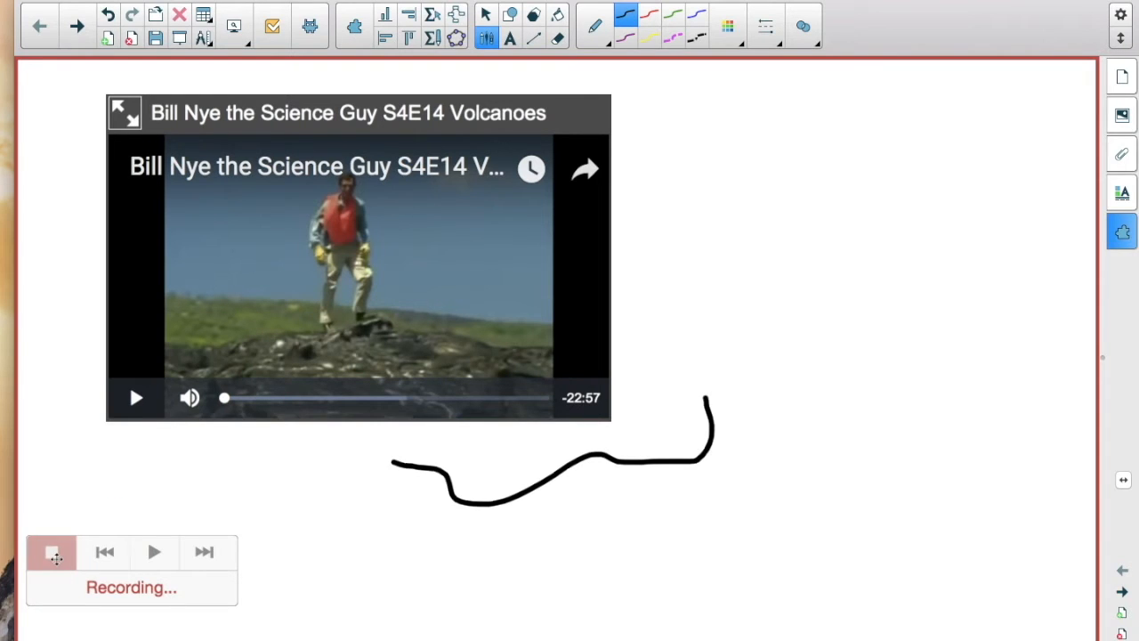
click(487, 16)
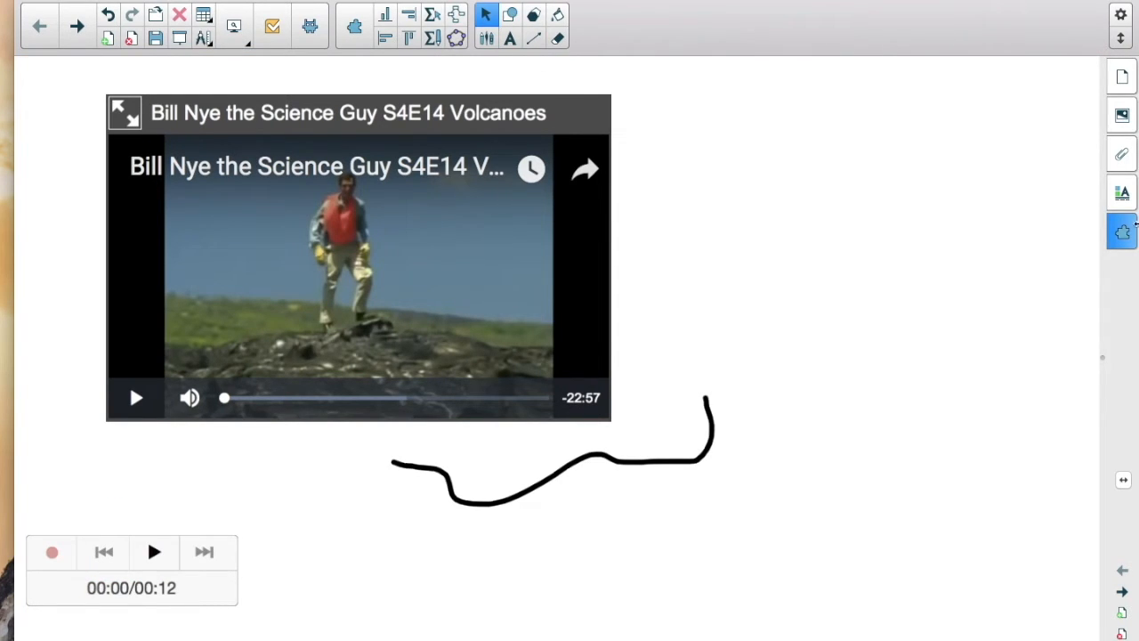
Step: Play back the lesson recording from the Lesson Recorder add-on
click(1123, 229)
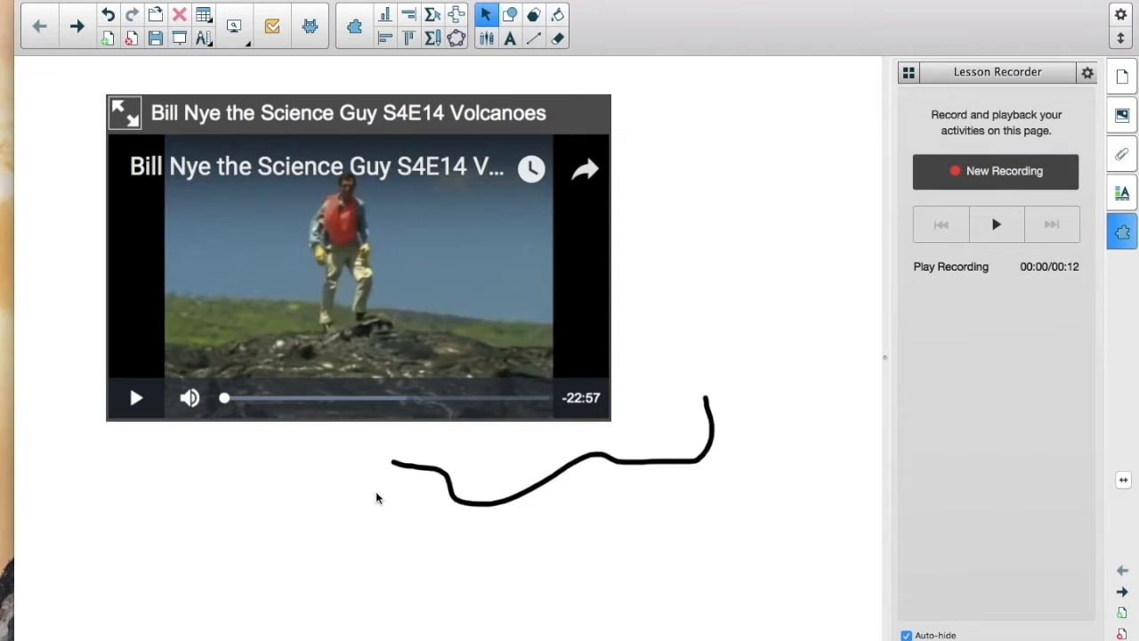
drag(967, 277, 970, 259)
click(990, 236)
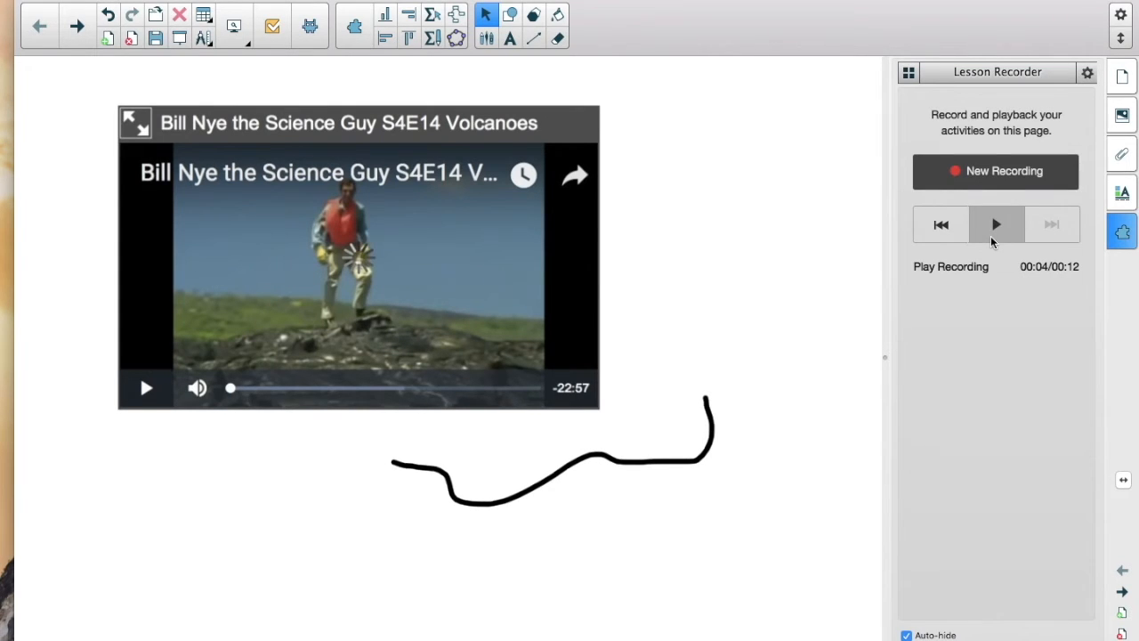
Step: Delete the freehand line and the volcanoes video from the page
click(911, 71)
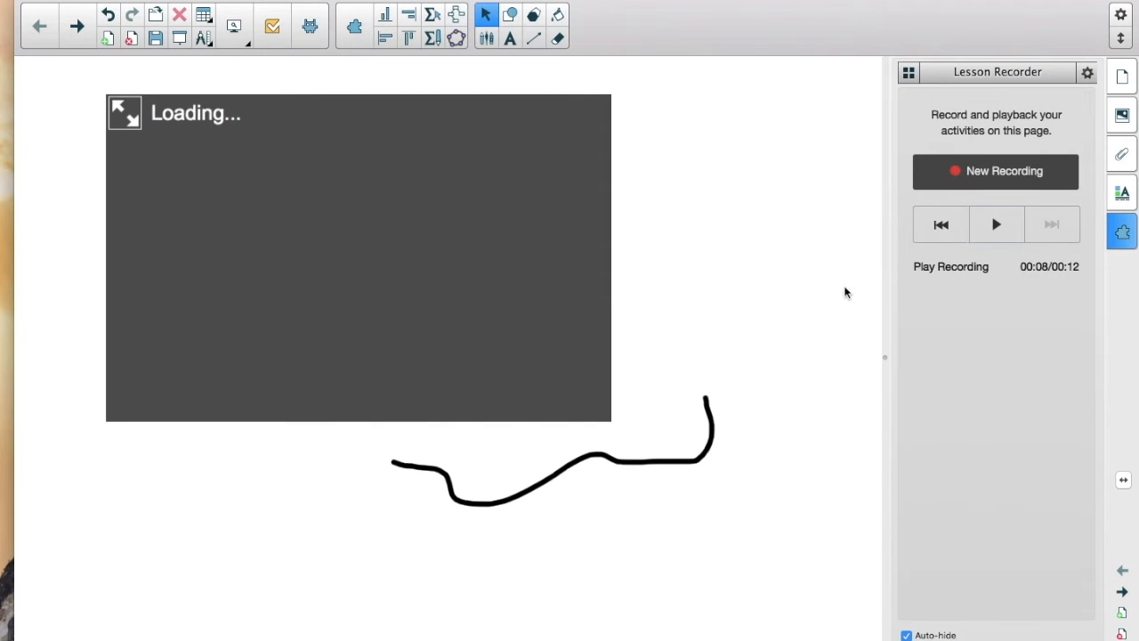
drag(768, 539, 458, 332)
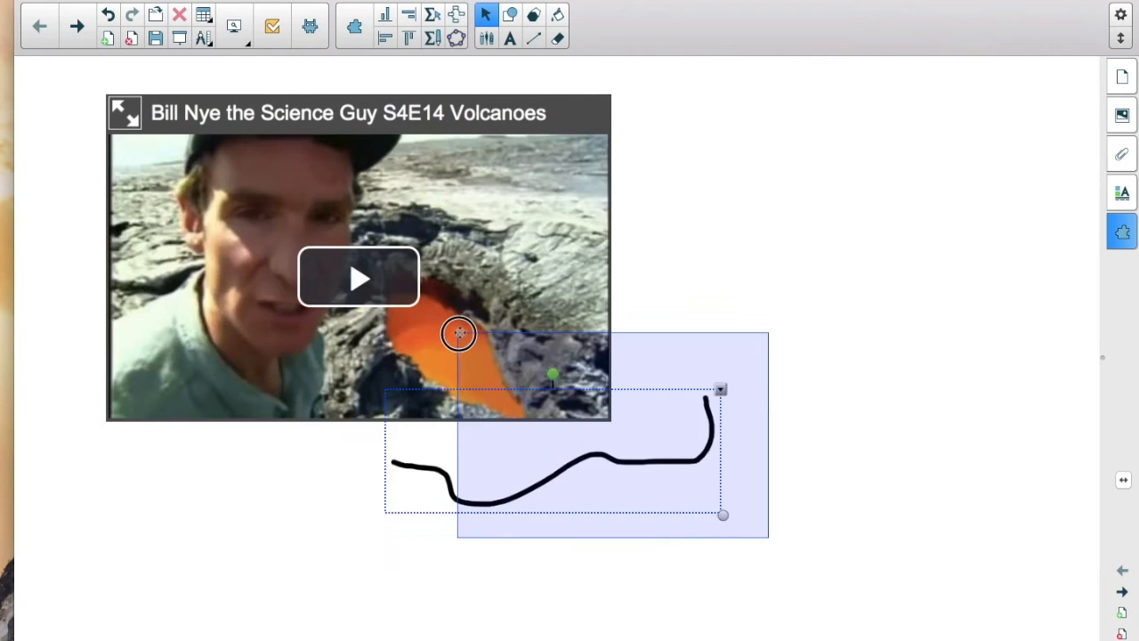
Step: Place an addition SMART Block on the page, handwrite a 6 above and a 3 beside it, and connect both with pen lines
click(1123, 232)
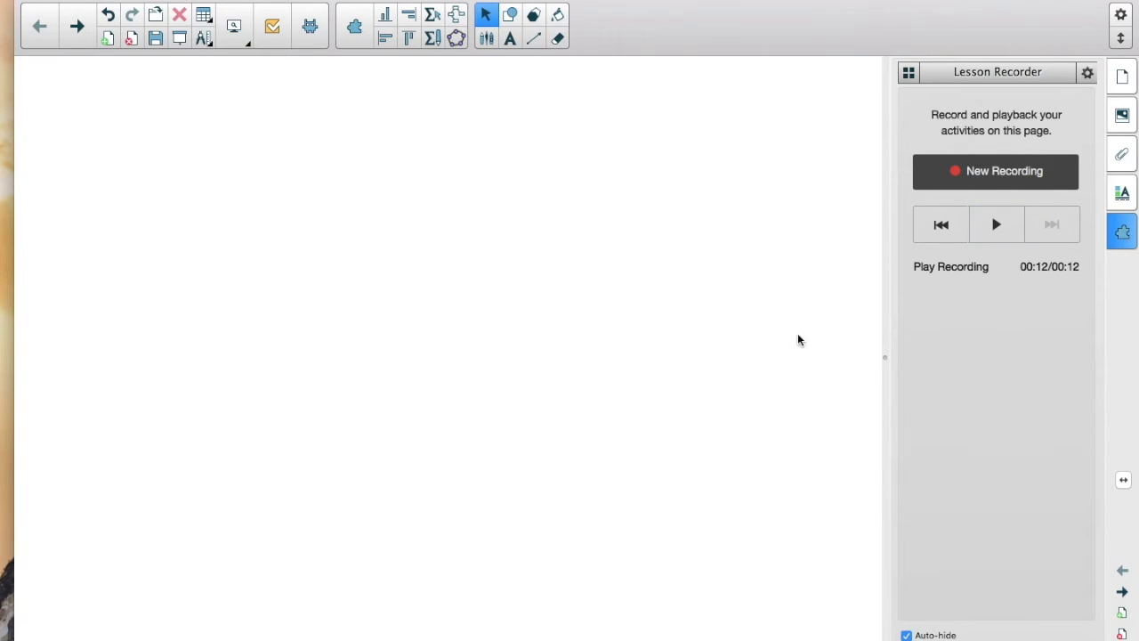
click(908, 72)
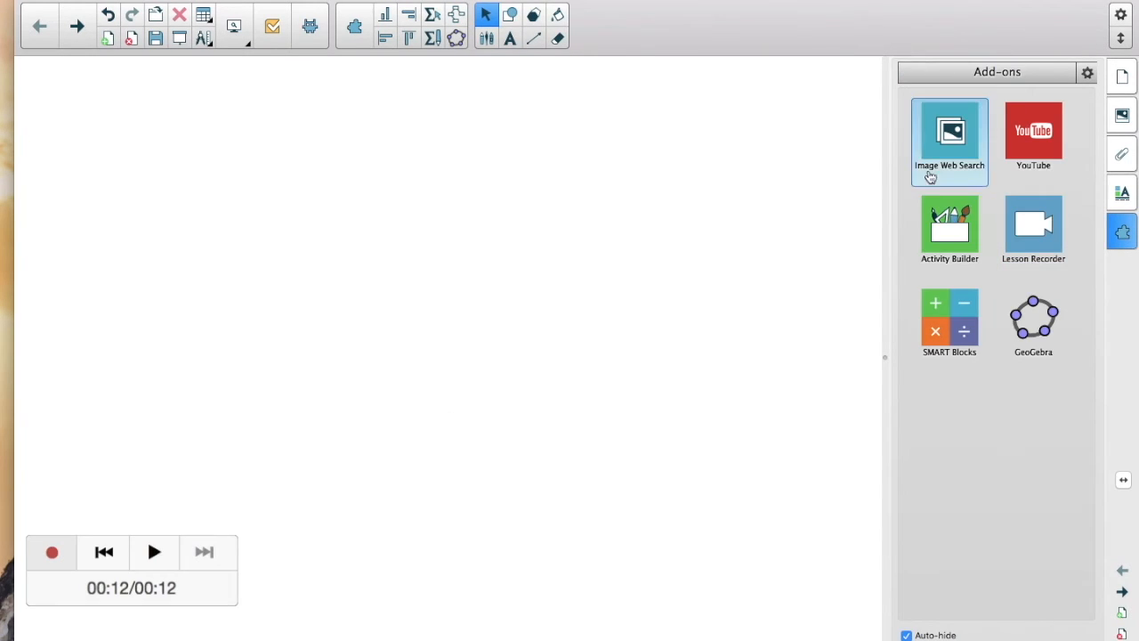
click(946, 320)
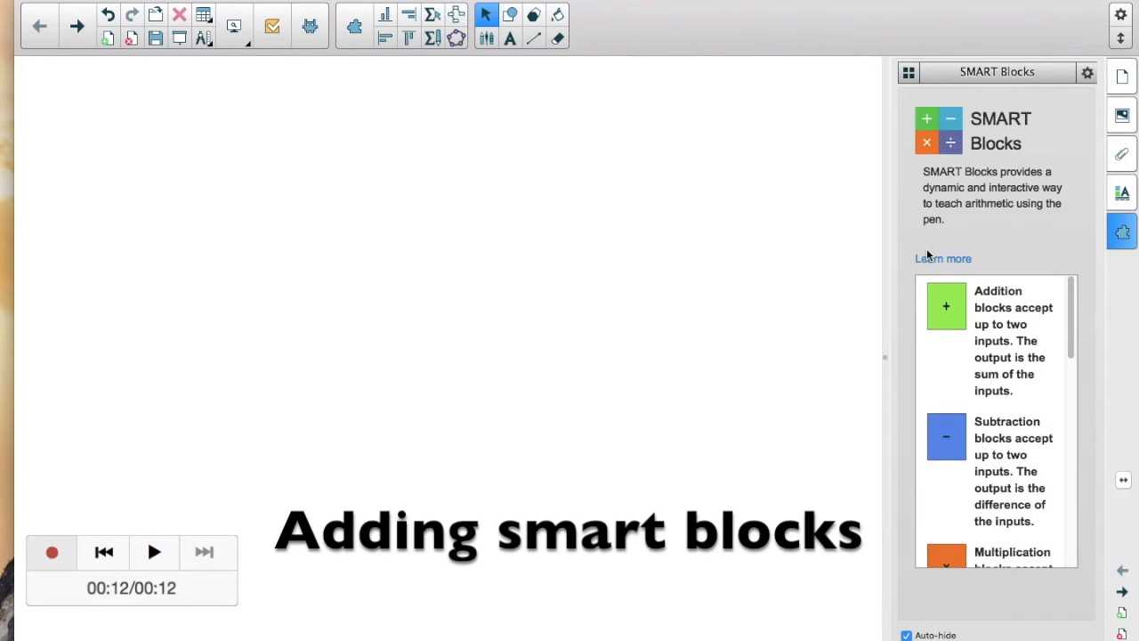
drag(959, 318, 306, 274)
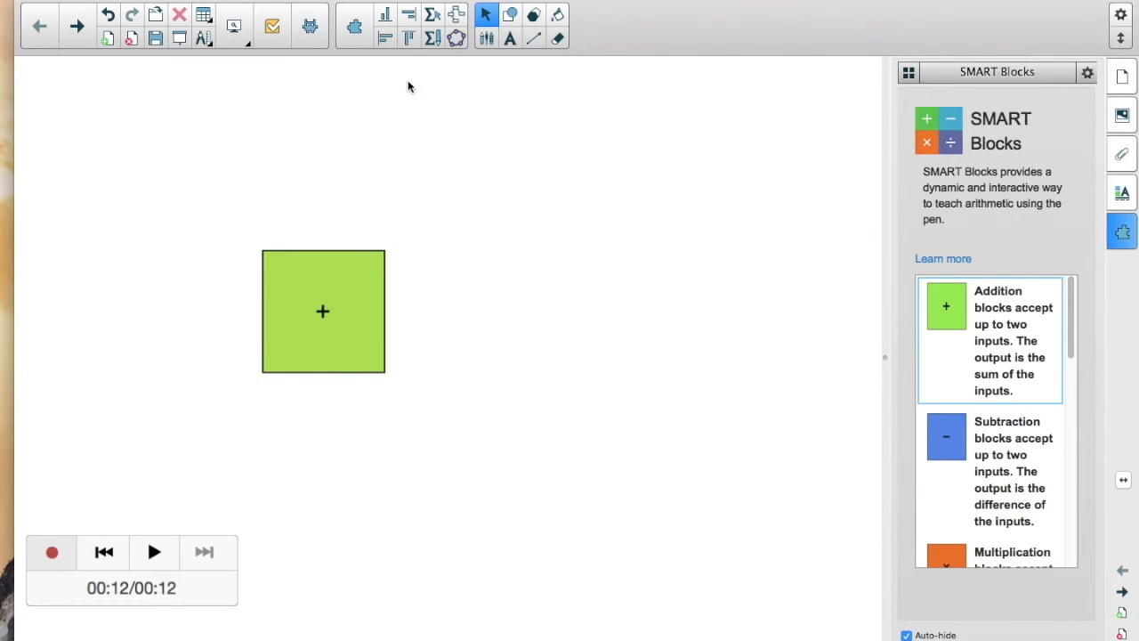
mouse_move(148, 259)
mouse_down()
mouse_move(183, 272)
mouse_move(178, 290)
mouse_move(125, 349)
mouse_move(118, 339)
mouse_up()
drag(290, 113, 282, 310)
drag(190, 322, 366, 308)
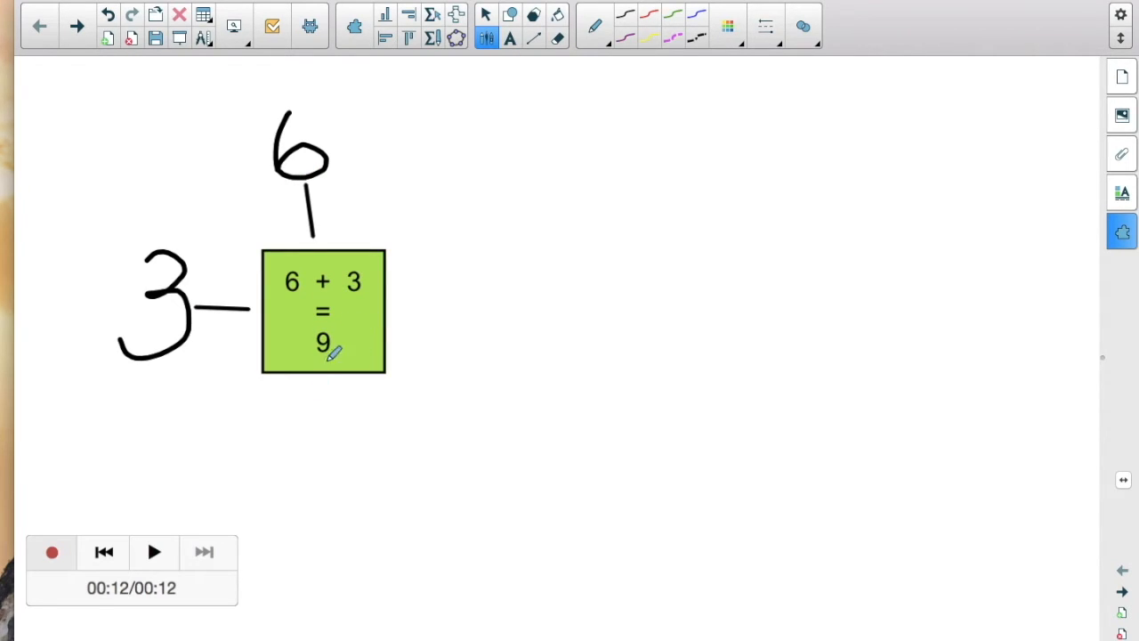
Step: Look through the list of available SMART Blocks and return to the add-ons overview
click(1121, 226)
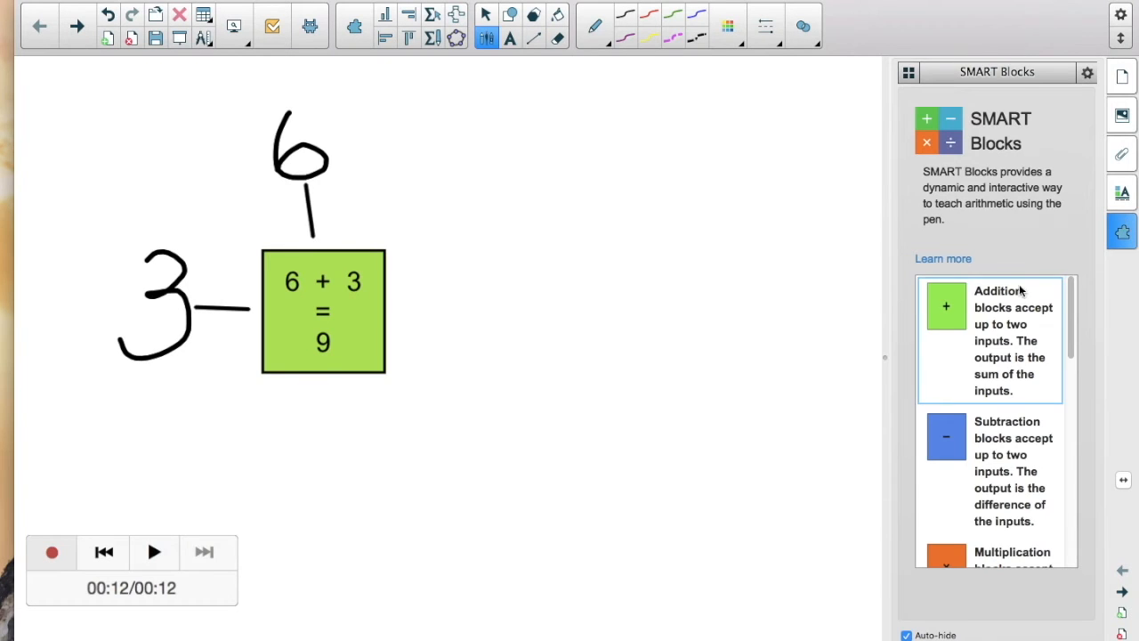
drag(1075, 347, 1074, 320)
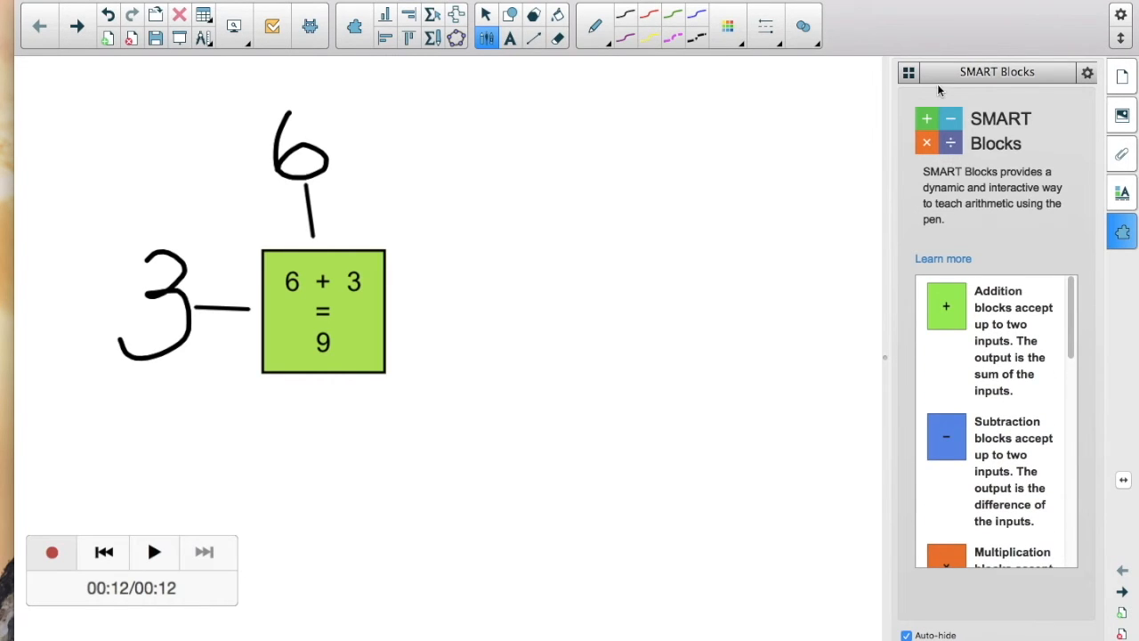
click(910, 74)
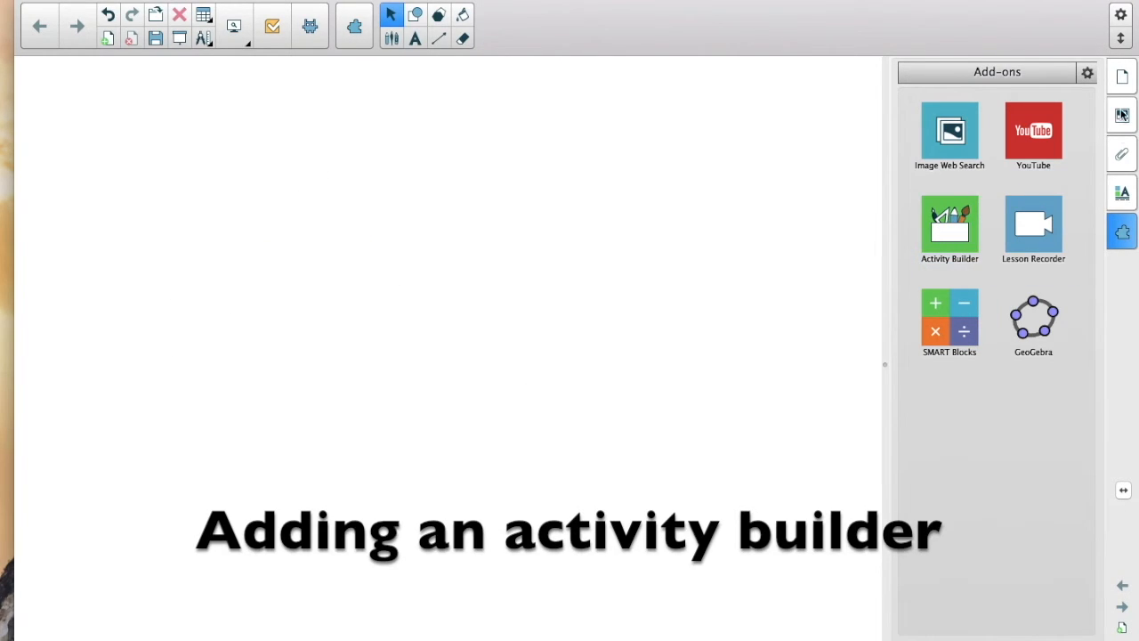
Step: Place the green number 2, the half-sandwich and the fourth-apple pictures from Gallery Essentials on the blank page
click(1123, 117)
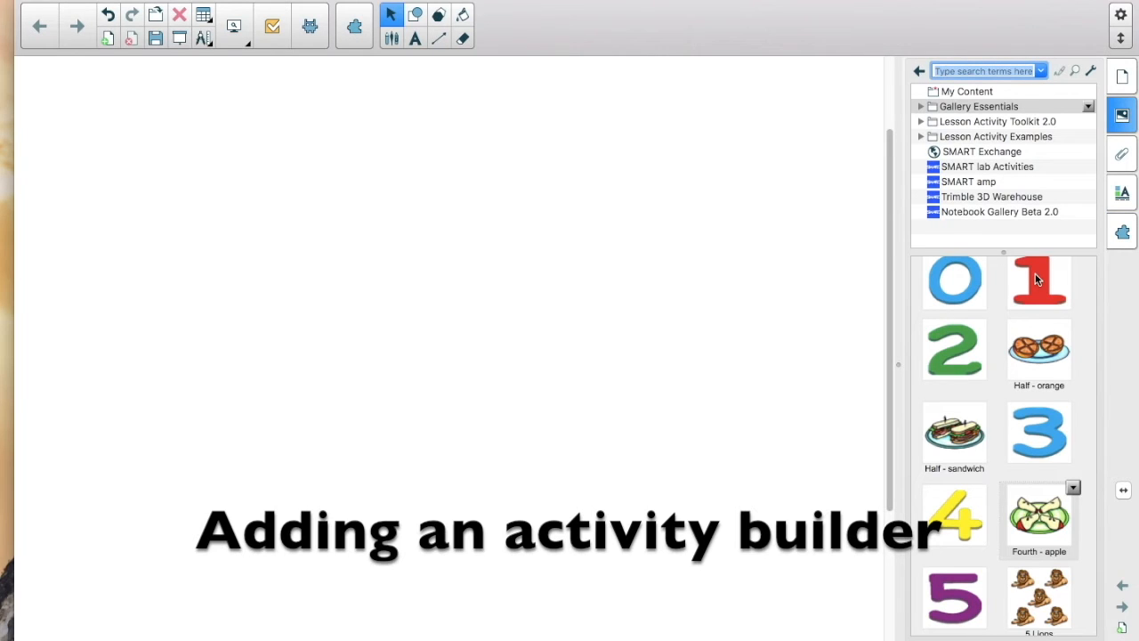
drag(954, 349, 294, 223)
drag(959, 450, 187, 497)
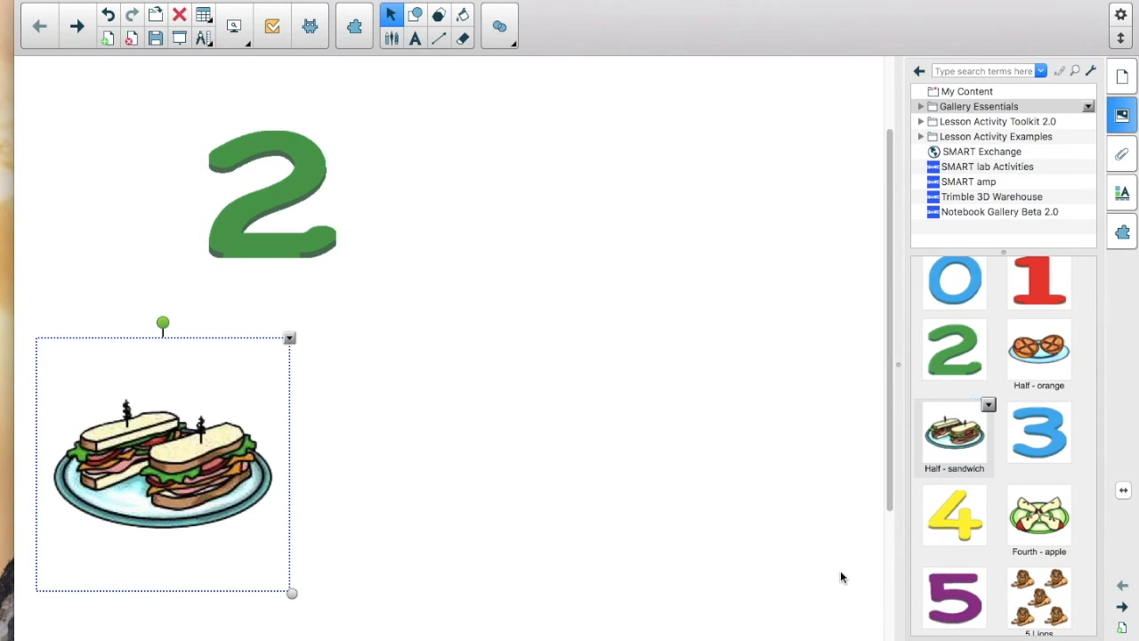
drag(1019, 532, 545, 473)
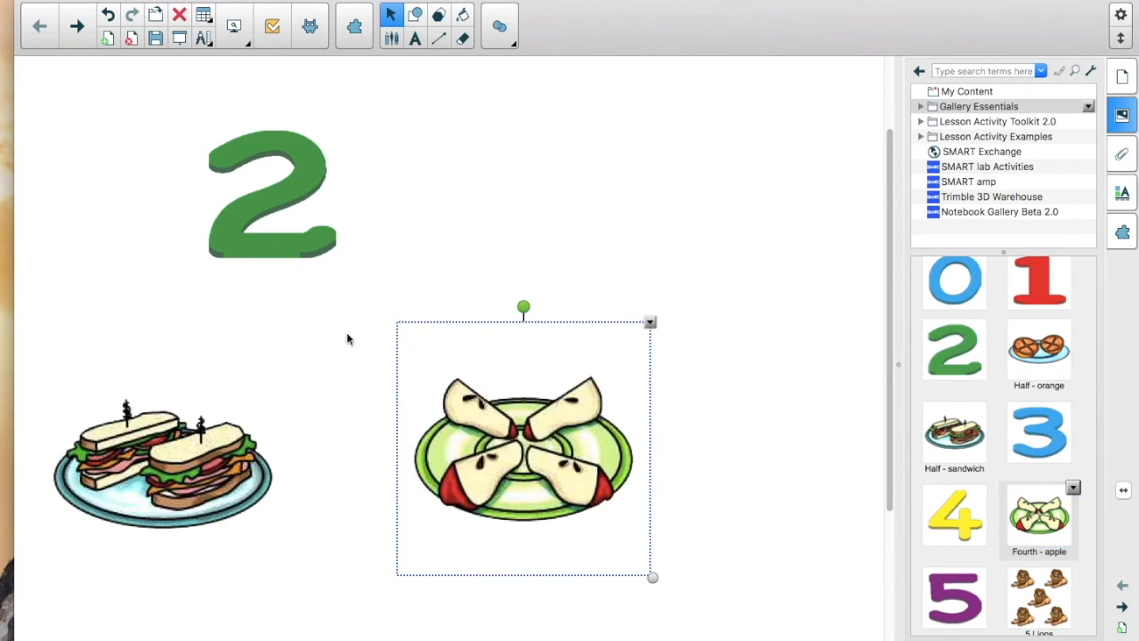
Step: Make the green number 2 an activity object and open its accept and reject lists in Activity Builder
click(269, 249)
click(1122, 234)
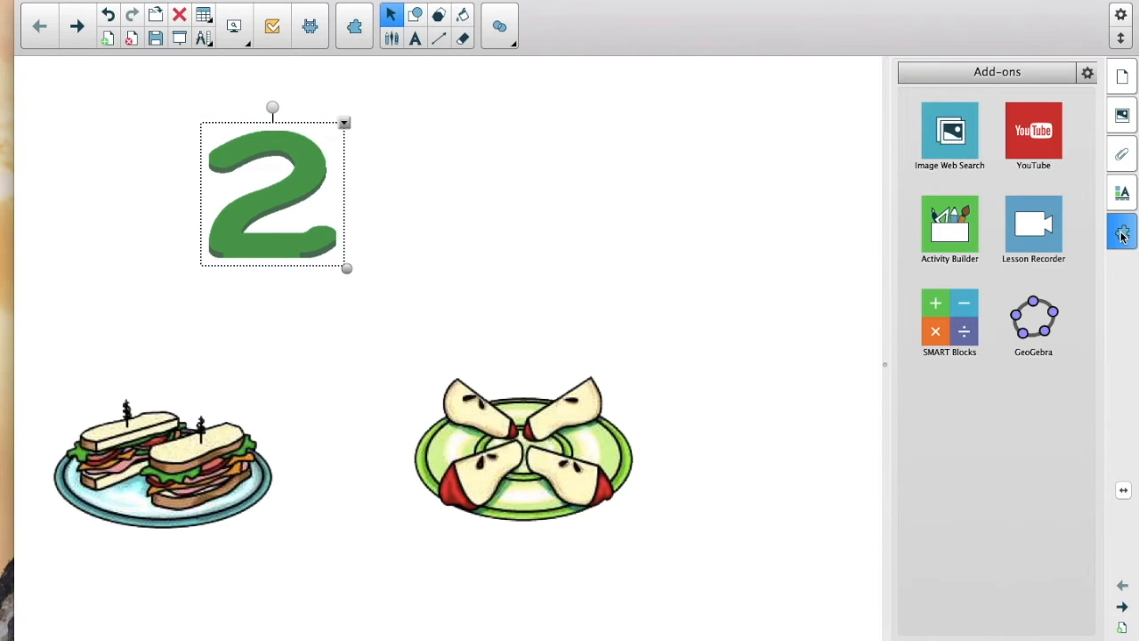
click(948, 230)
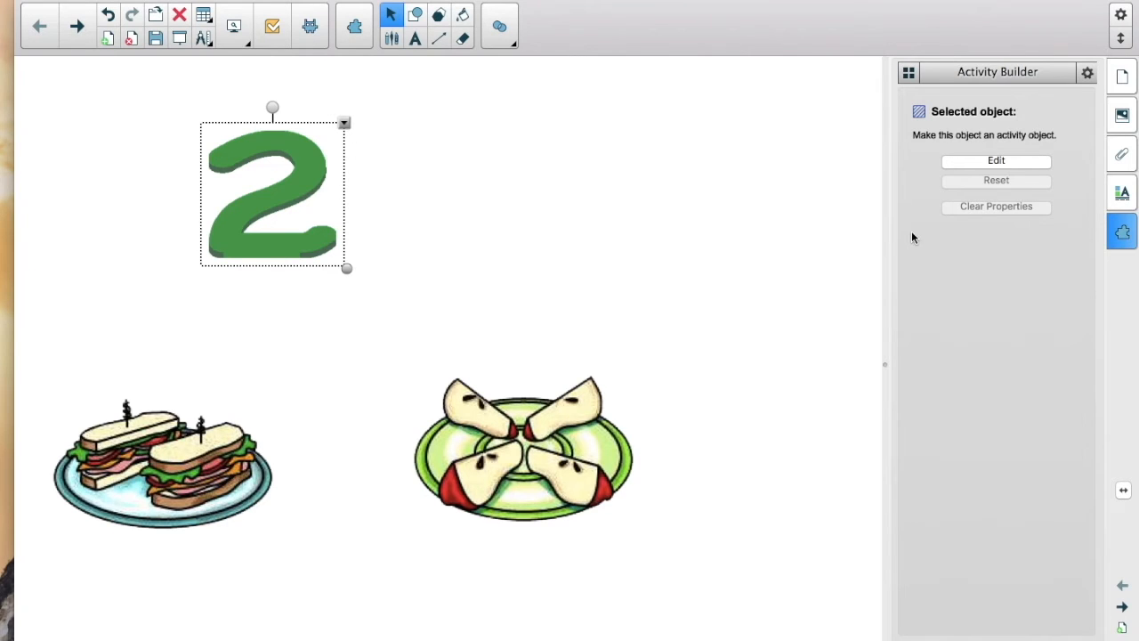
click(972, 162)
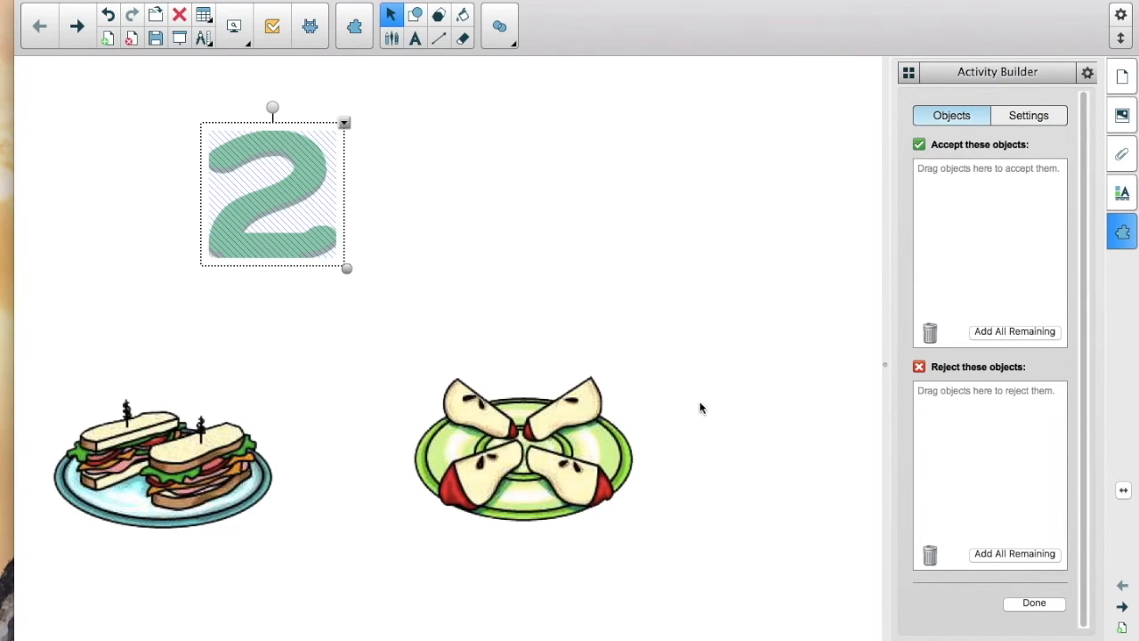
Step: Set the number 2 to accept the sandwich picture and reject the apple picture
click(1000, 334)
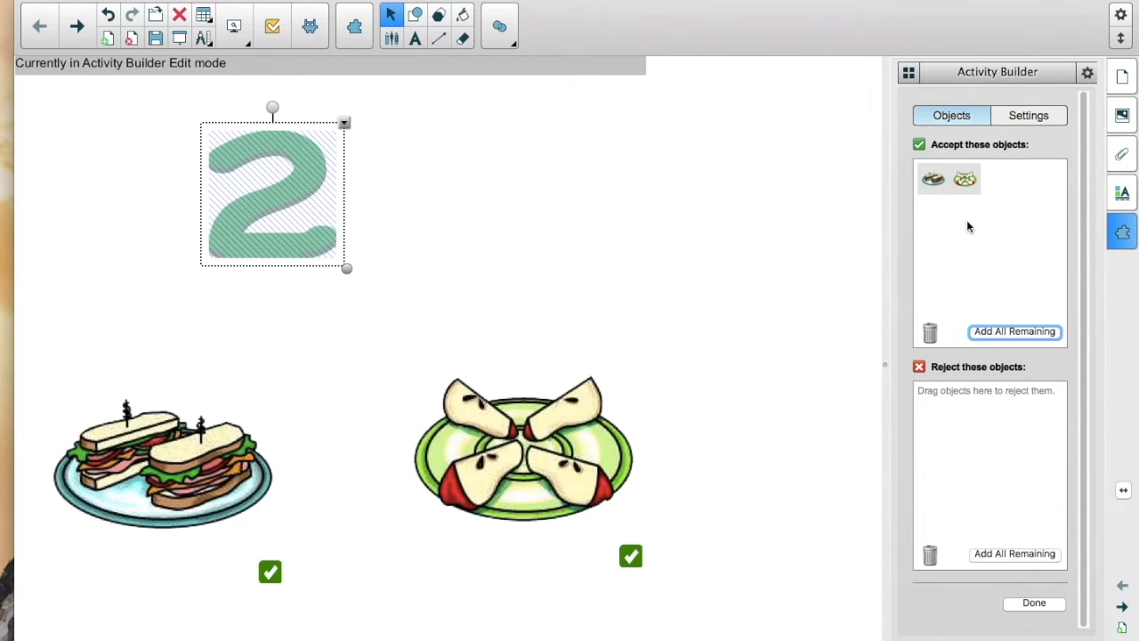
click(970, 182)
drag(970, 182, 972, 426)
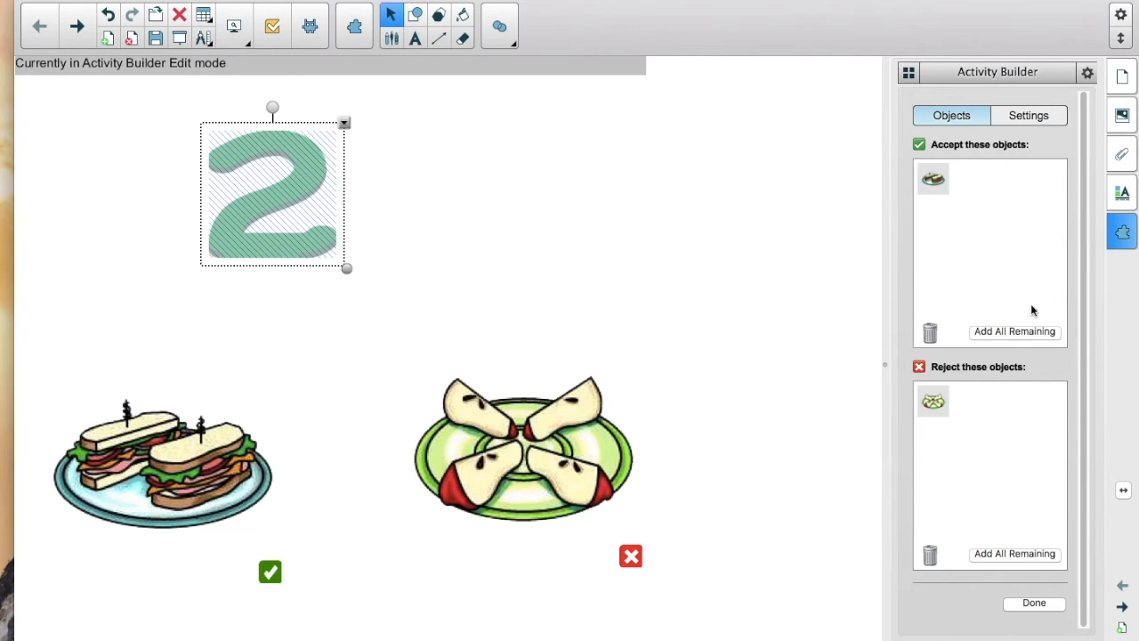
Step: Keep Fade Out for accepted and Bounce Back for rejected objects, and finish editing the number 2 activity
click(1027, 123)
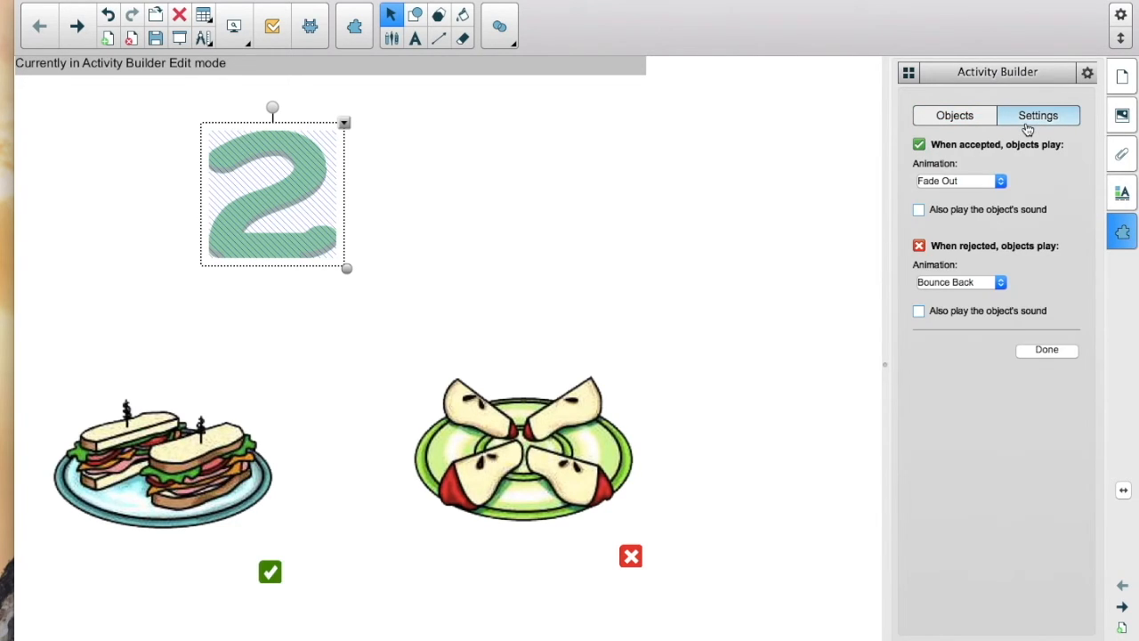
click(964, 186)
click(964, 184)
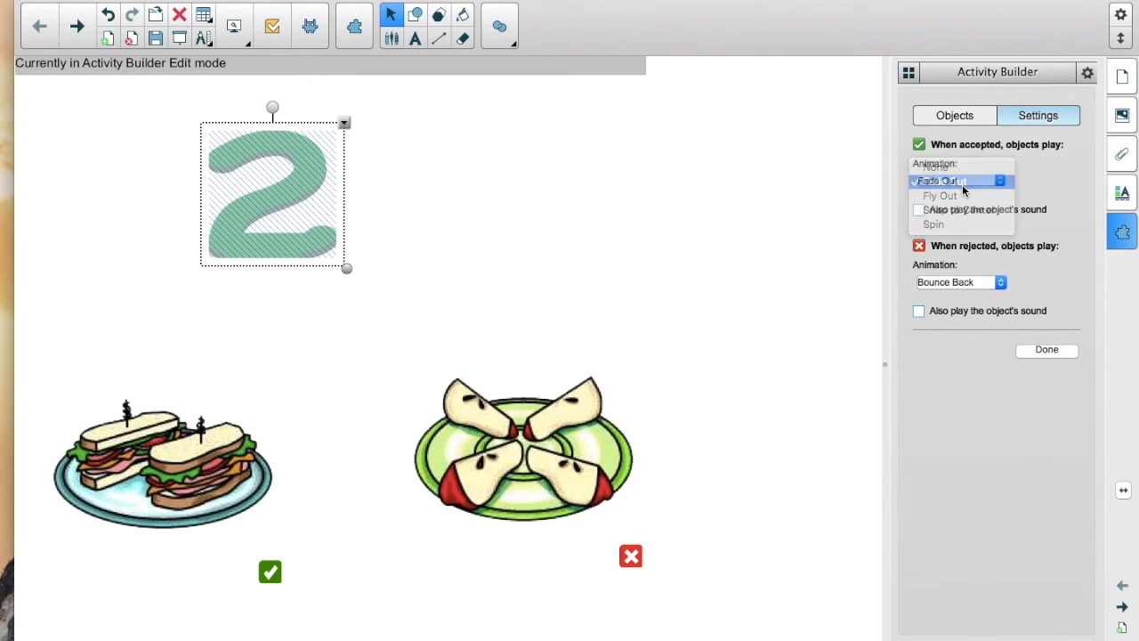
click(949, 283)
click(948, 285)
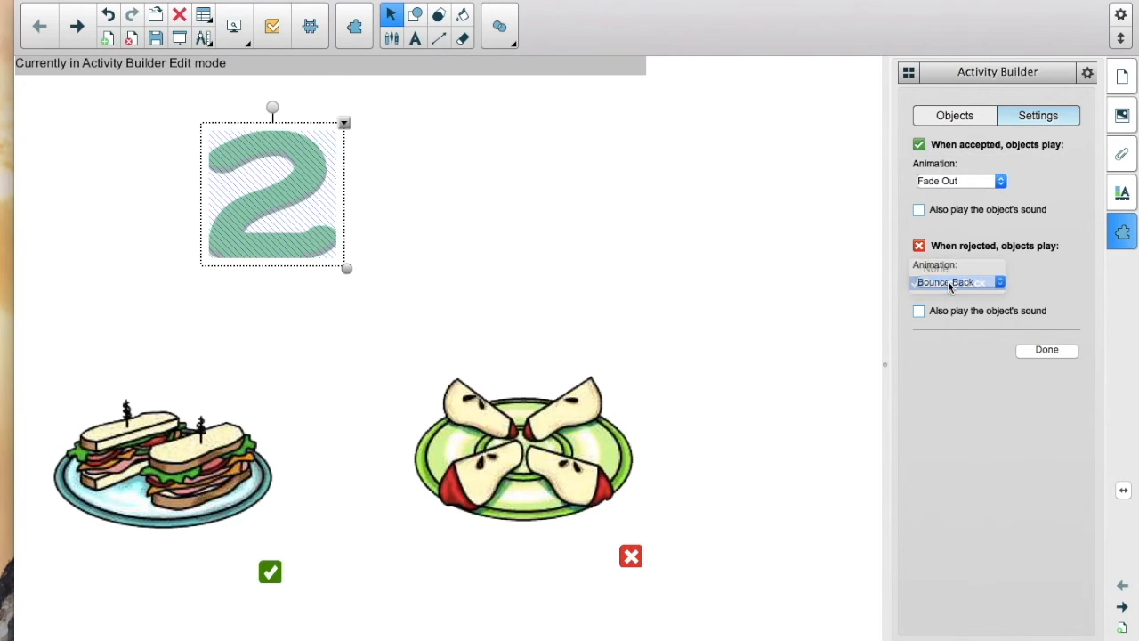
click(1062, 352)
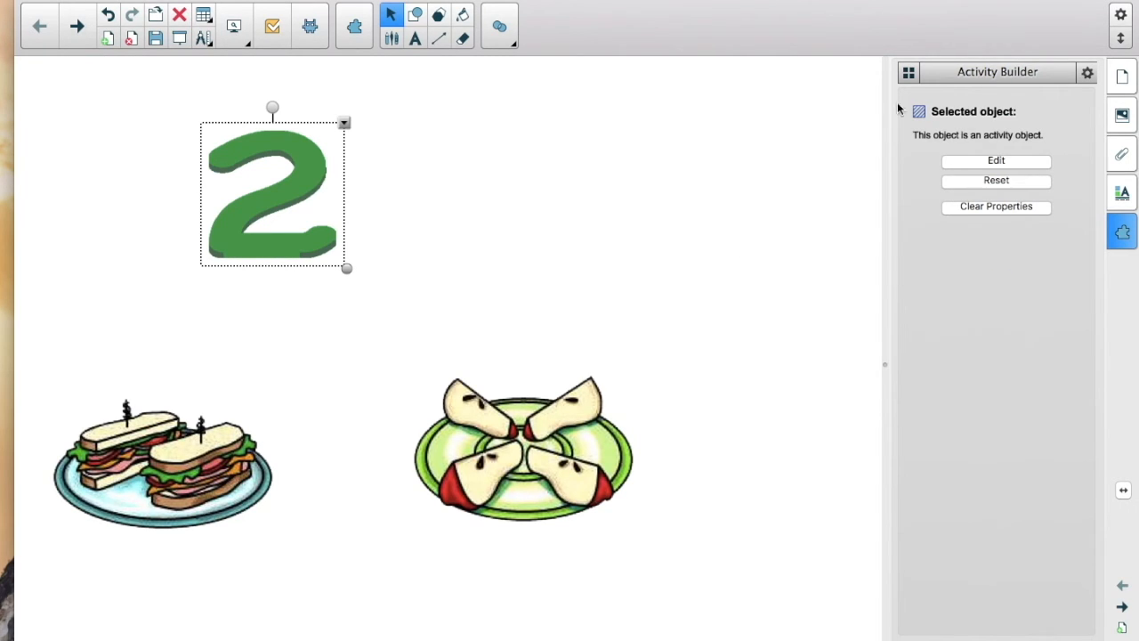
Step: Test the activity by moving the sandwich picture and the apple picture onto the green number 2
click(837, 163)
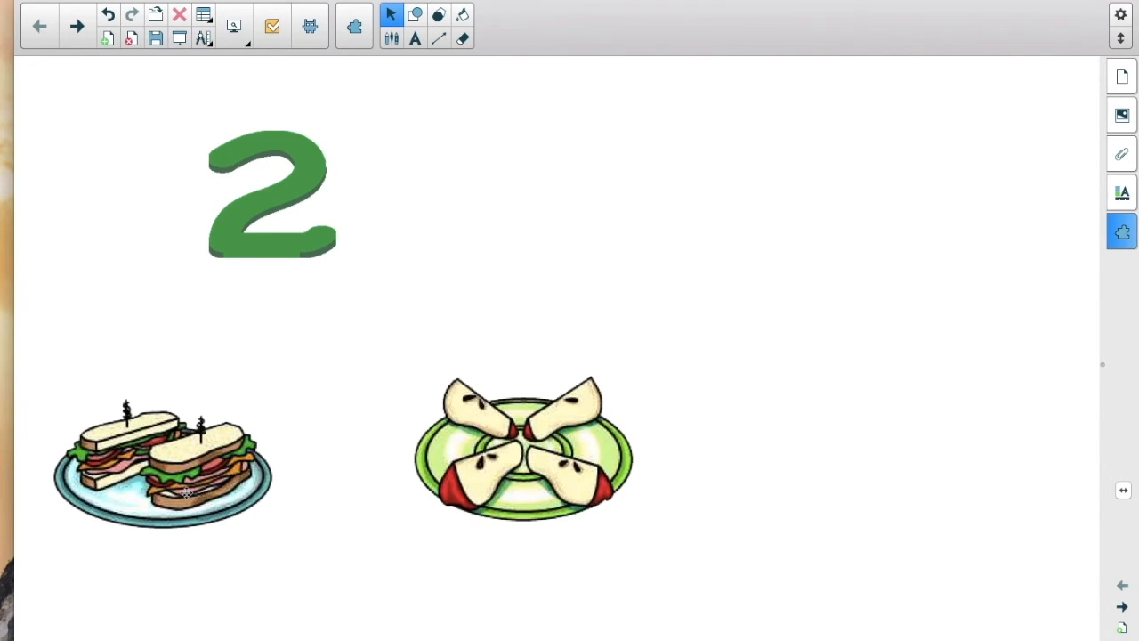
drag(181, 478, 282, 207)
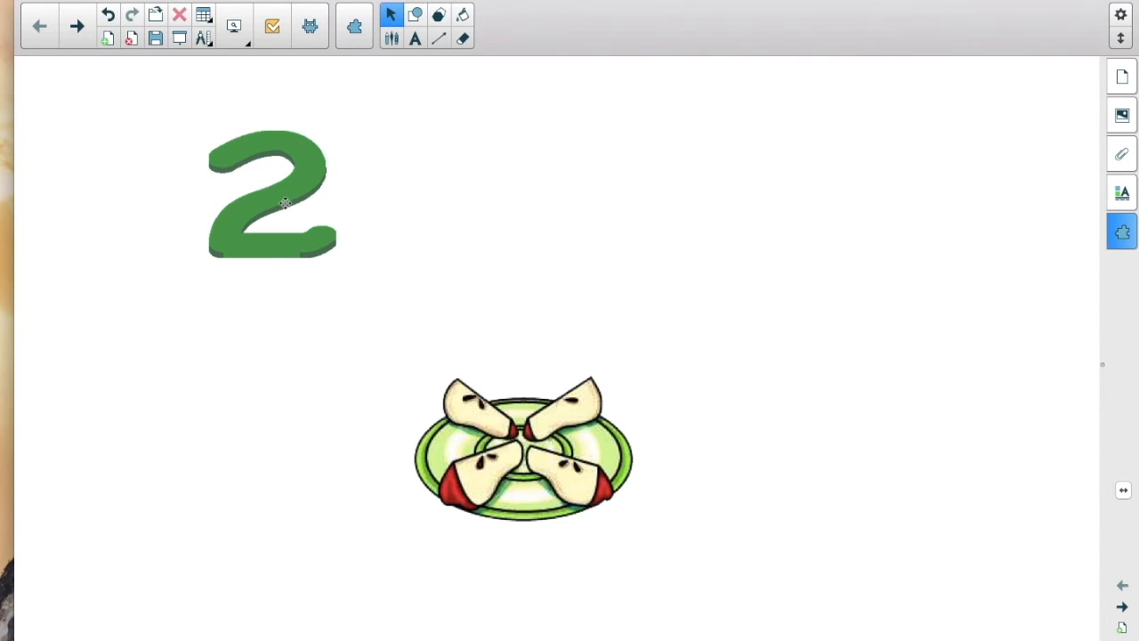
drag(510, 480, 285, 246)
Step: Search the web for pictures of "house" with Image Web Search and place the first house photo on the page
click(1122, 234)
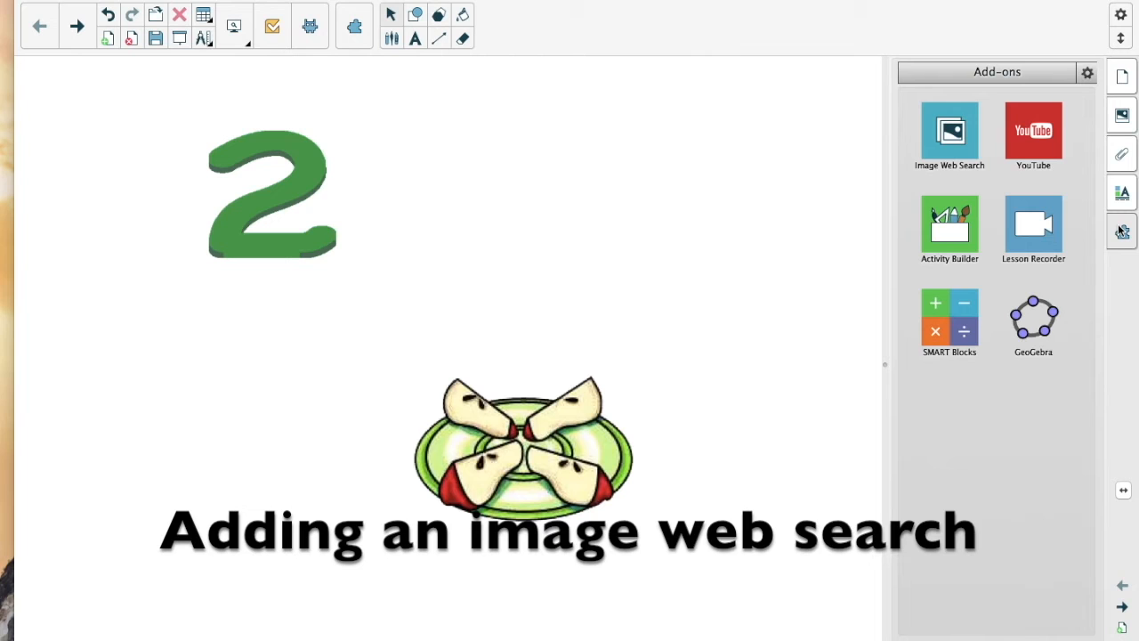
click(950, 141)
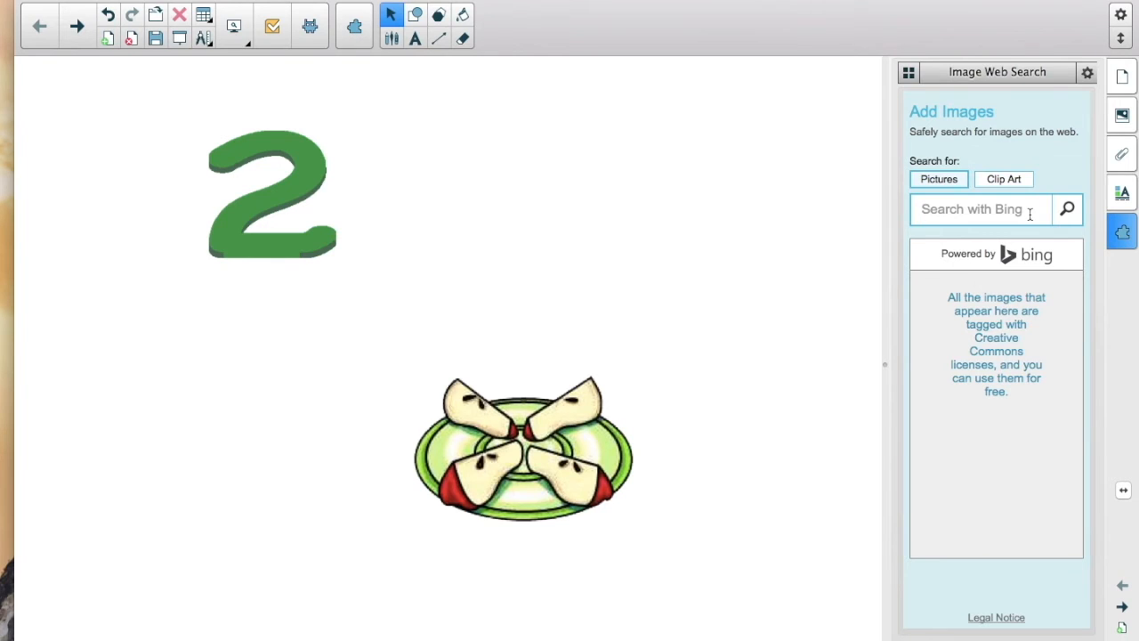
text(house)
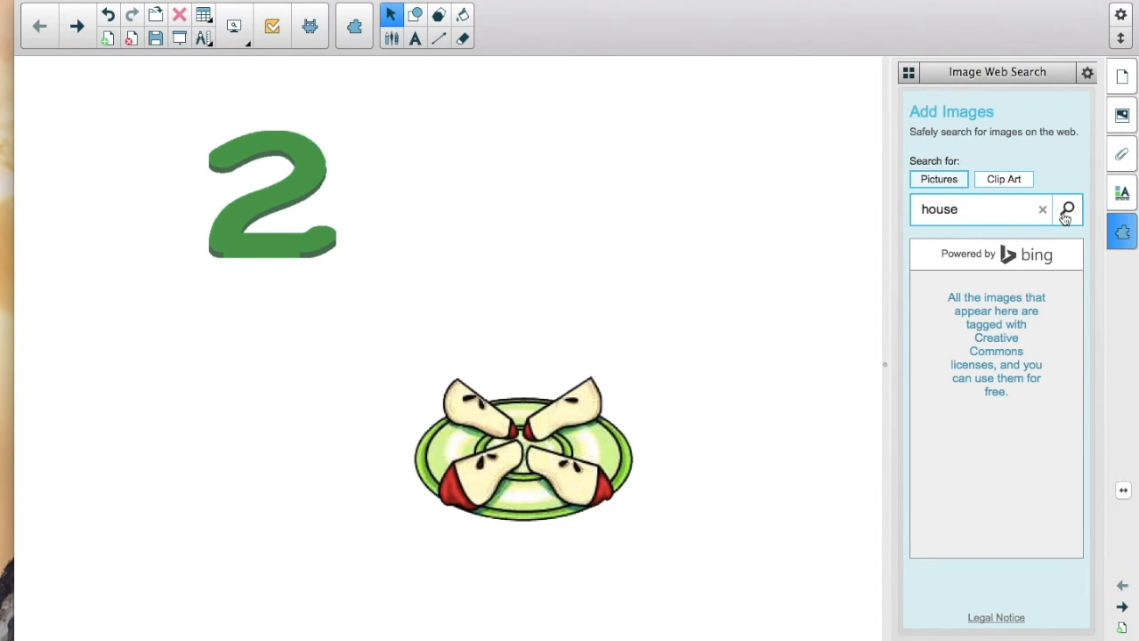
click(1067, 216)
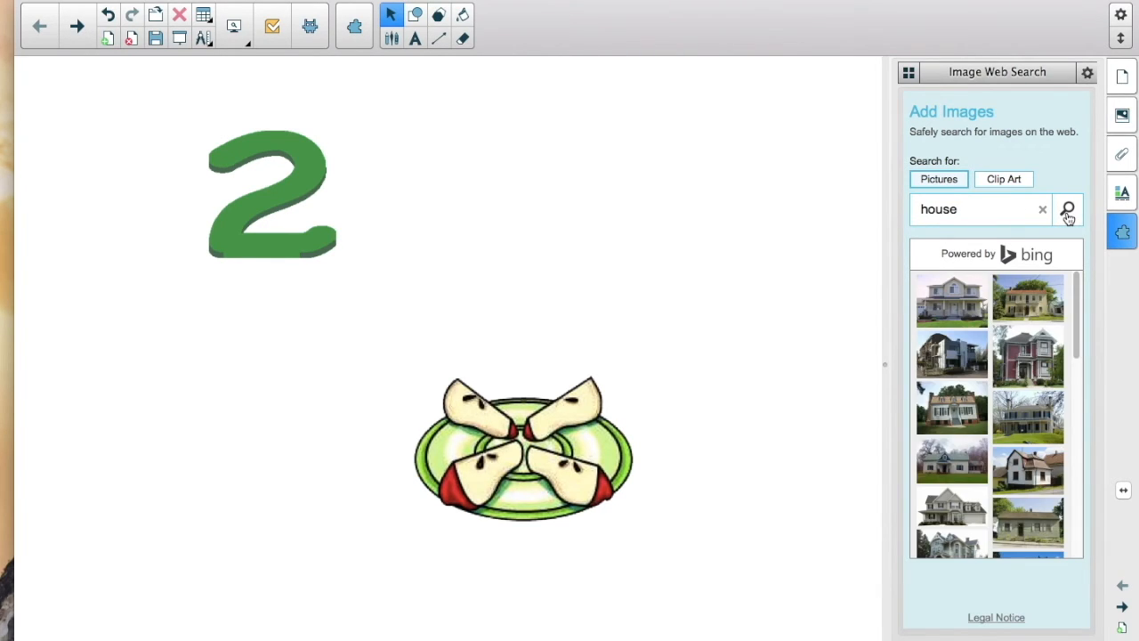
drag(961, 303, 537, 294)
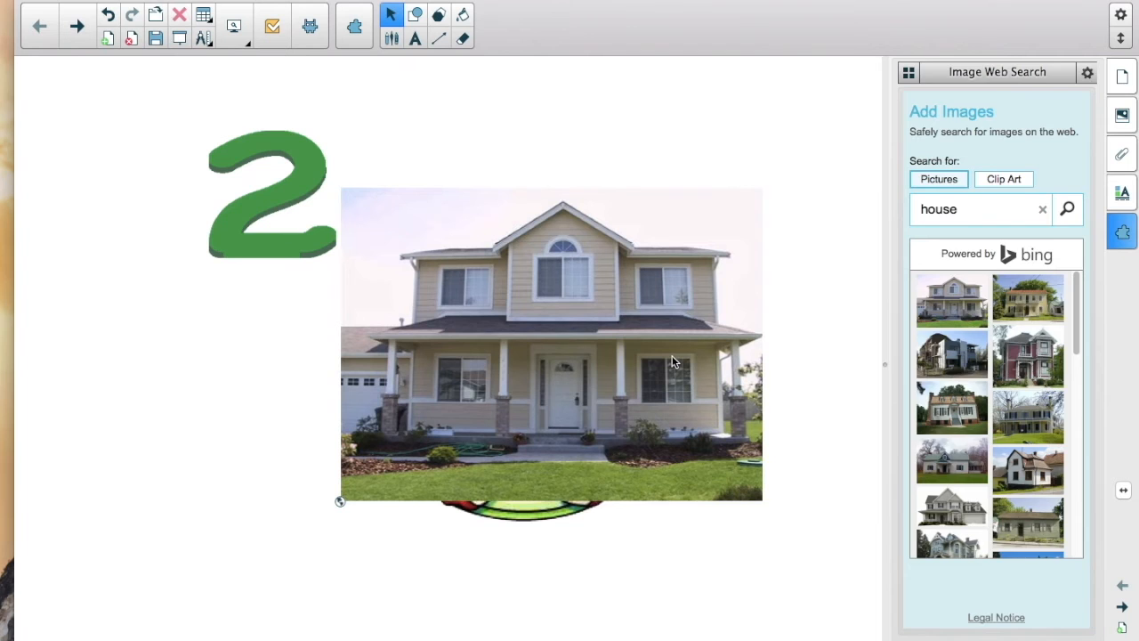
drag(672, 356, 699, 321)
drag(668, 284, 950, 195)
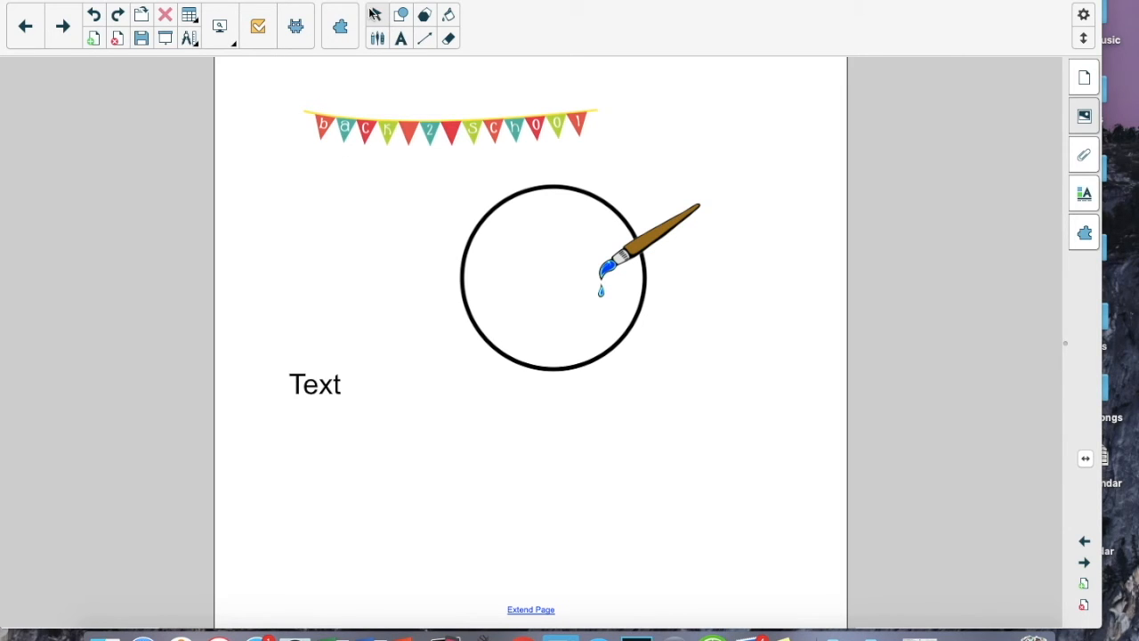
Step: Move the back 2 school banner and the black circle lower on the page
click(374, 15)
drag(353, 127, 297, 198)
drag(468, 303, 453, 401)
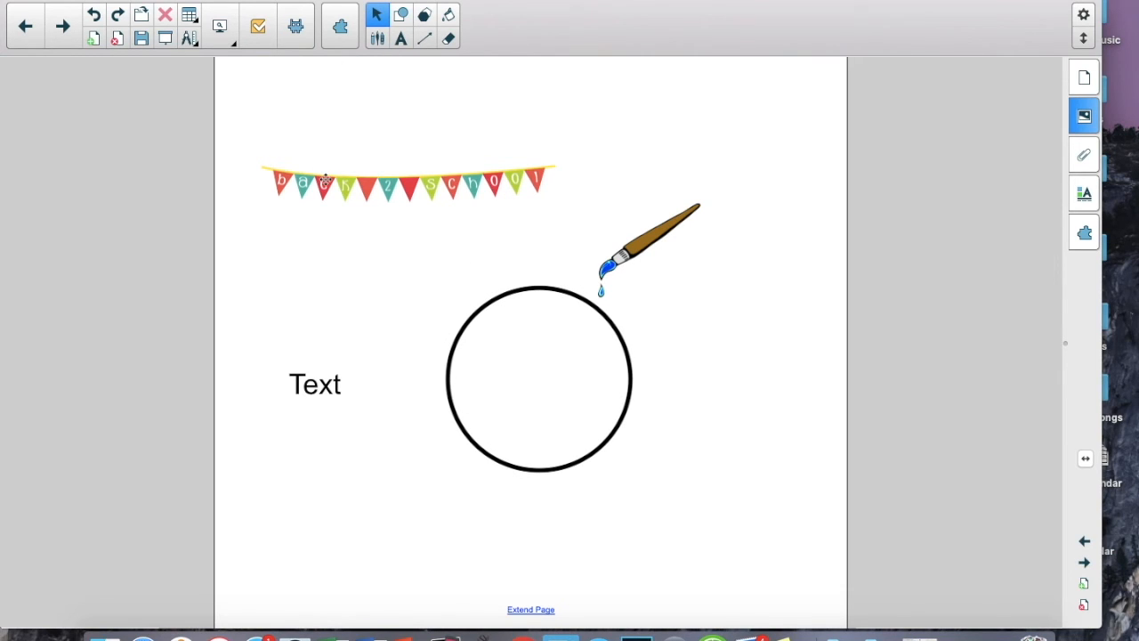
Step: Enlarge the back 2 school banner, shrink it to a narrower width, and try its rotation handle
click(325, 185)
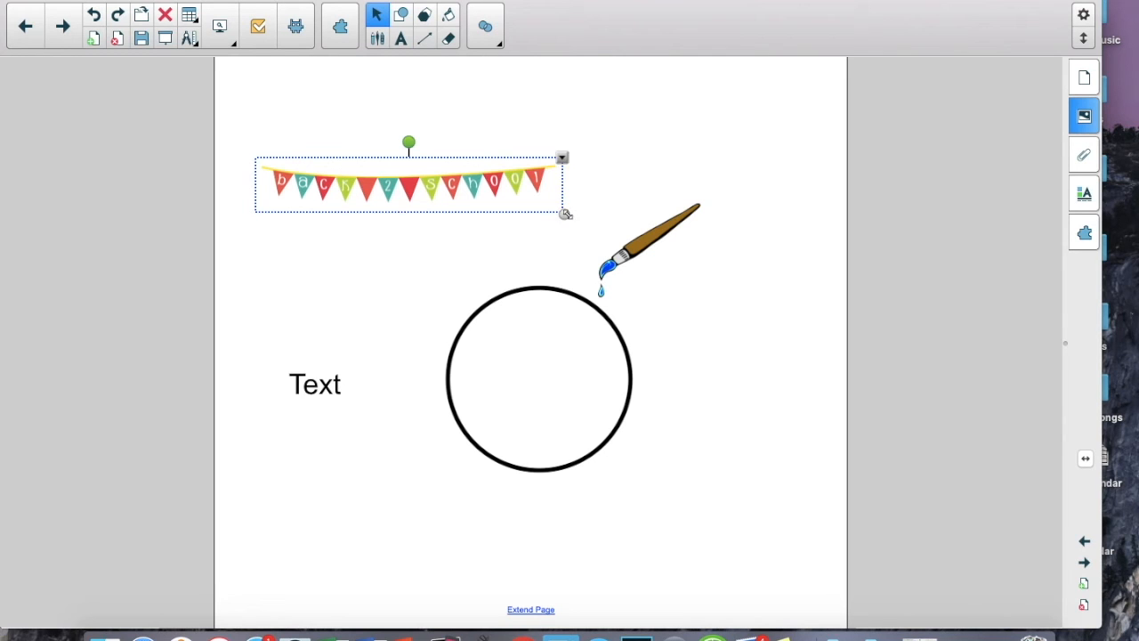
drag(563, 215, 682, 362)
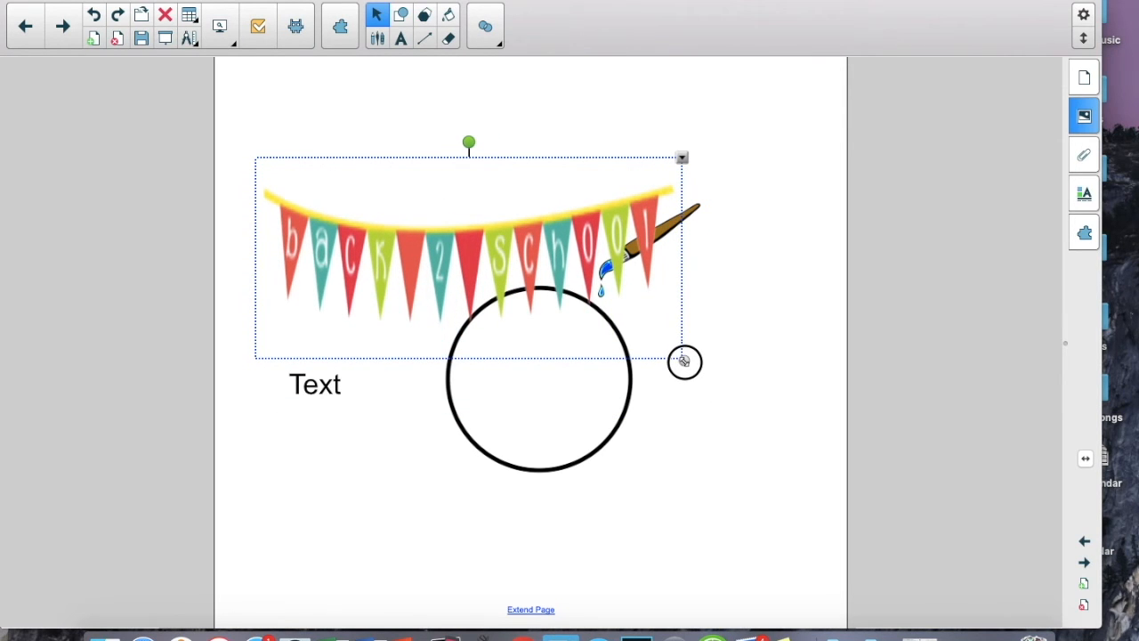
drag(684, 361, 511, 226)
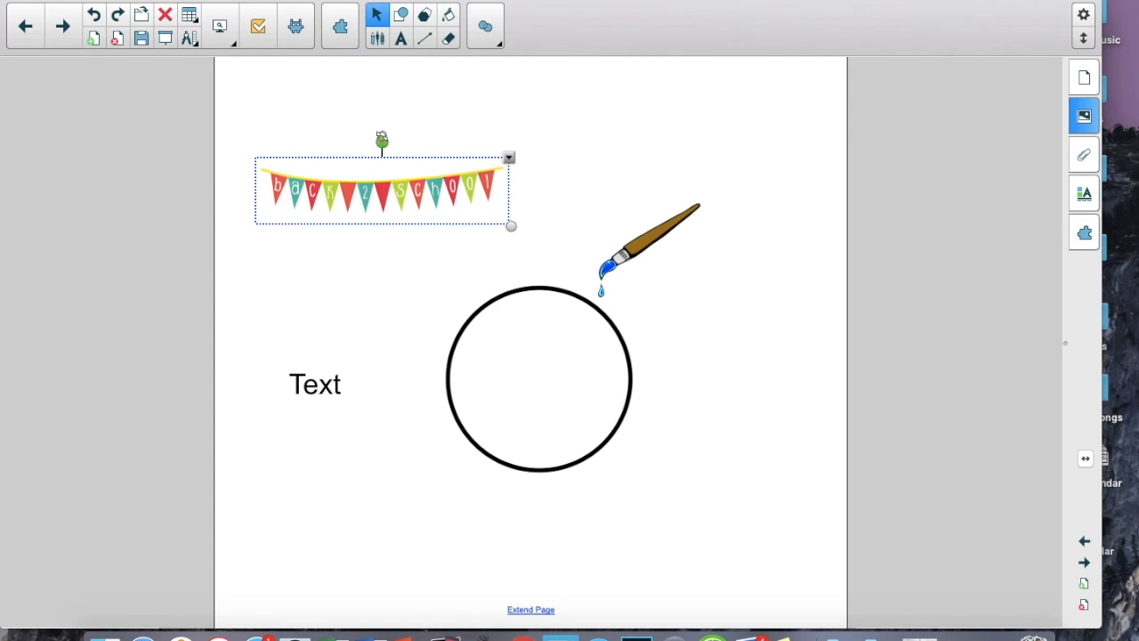
click(382, 138)
mouse_move(381, 138)
mouse_down()
mouse_move(400, 143)
mouse_move(412, 168)
mouse_move(401, 209)
mouse_move(368, 208)
mouse_move(382, 193)
mouse_move(401, 208)
mouse_move(435, 195)
mouse_move(432, 145)
mouse_move(366, 125)
mouse_move(386, 145)
mouse_move(382, 137)
mouse_up()
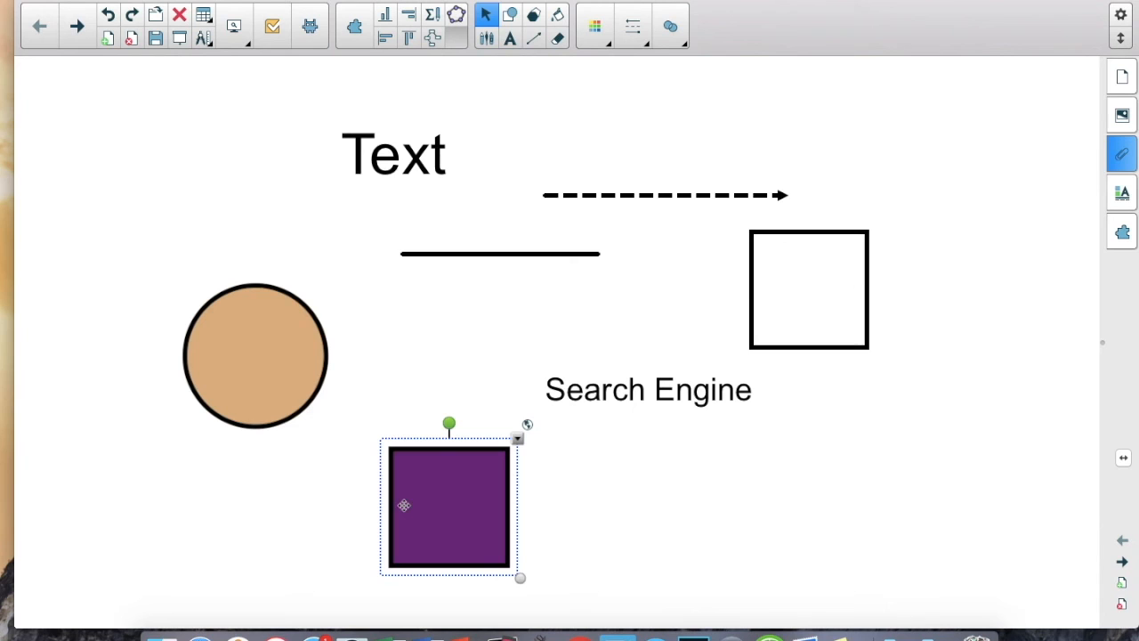
Step: Overlap the purple square with the tan circle and send the square to the back
drag(462, 514, 332, 402)
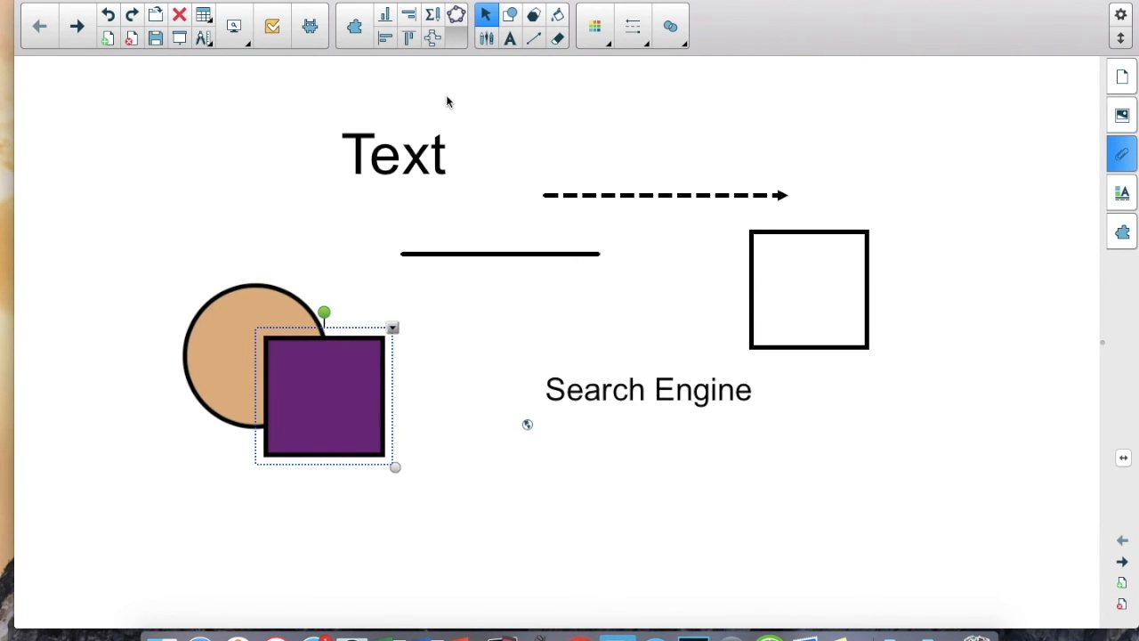
right_click(270, 381)
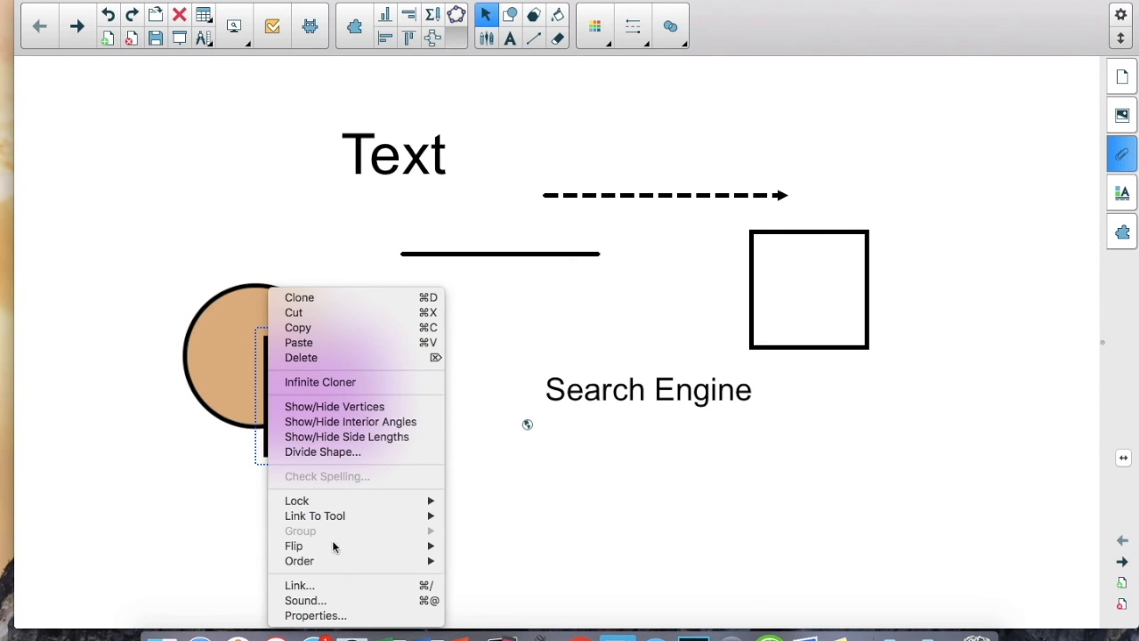
mouse_move(331, 566)
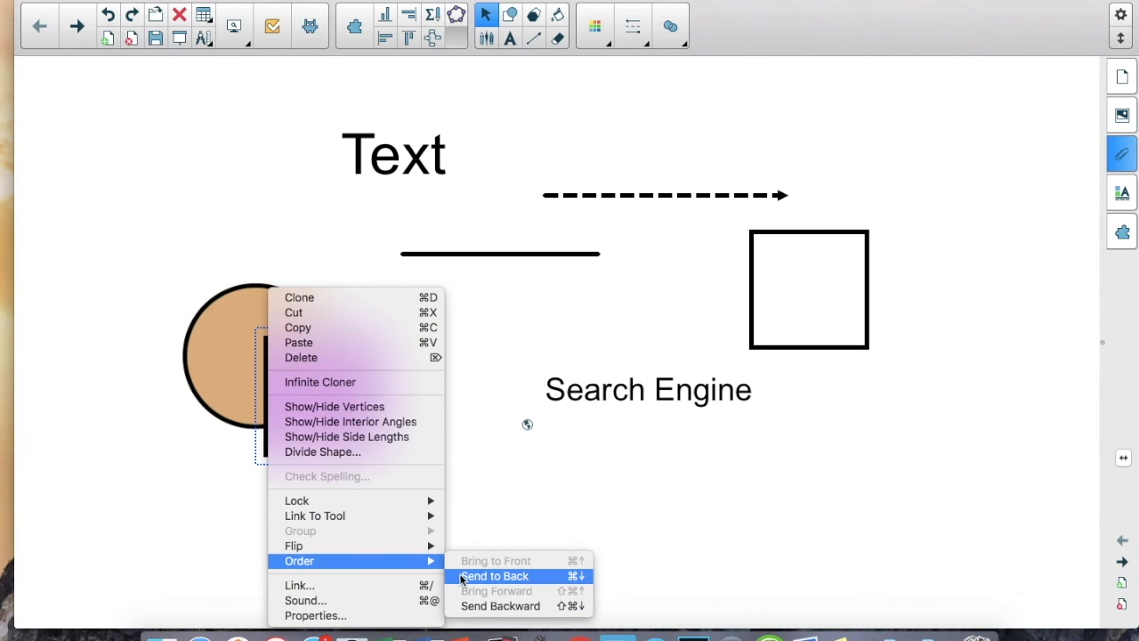
click(462, 579)
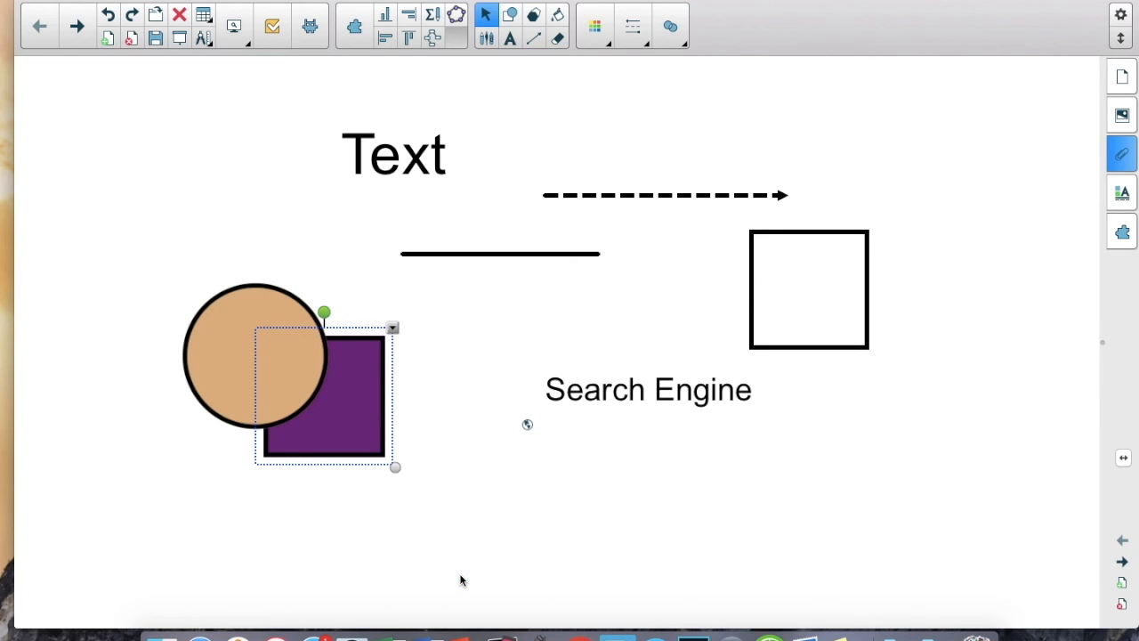
Step: Move the purple square off the tan circle and delete the square
drag(315, 424, 371, 506)
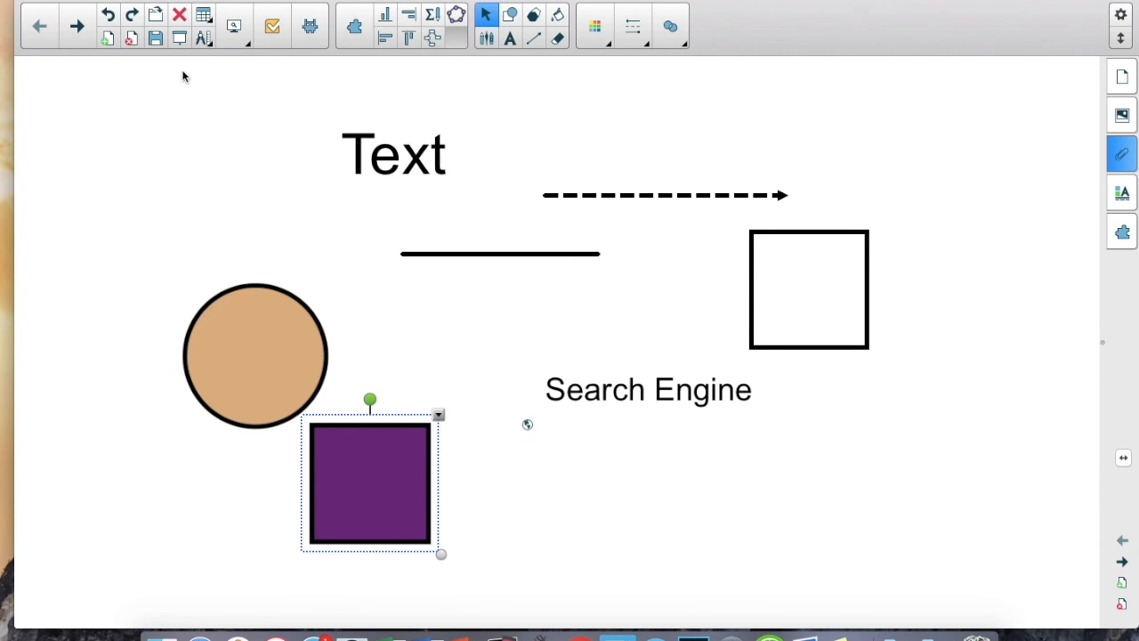
click(180, 18)
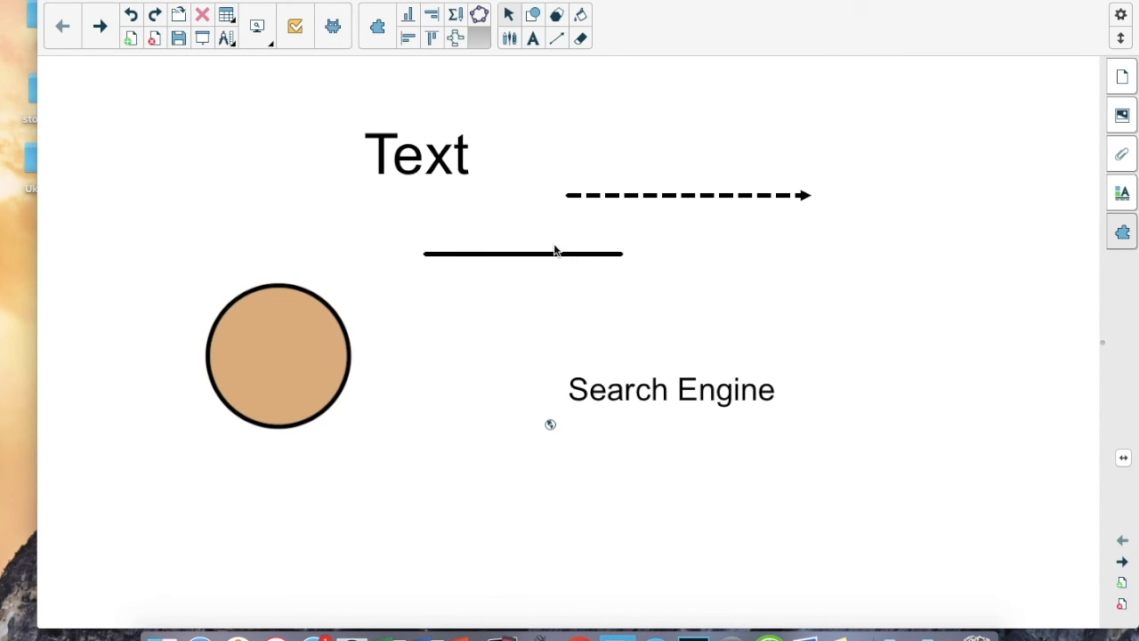
Step: Narrow the window to expose the desktop, place the farm screenshot file on the page, shift it up and left, and restore the window's width
click(1122, 158)
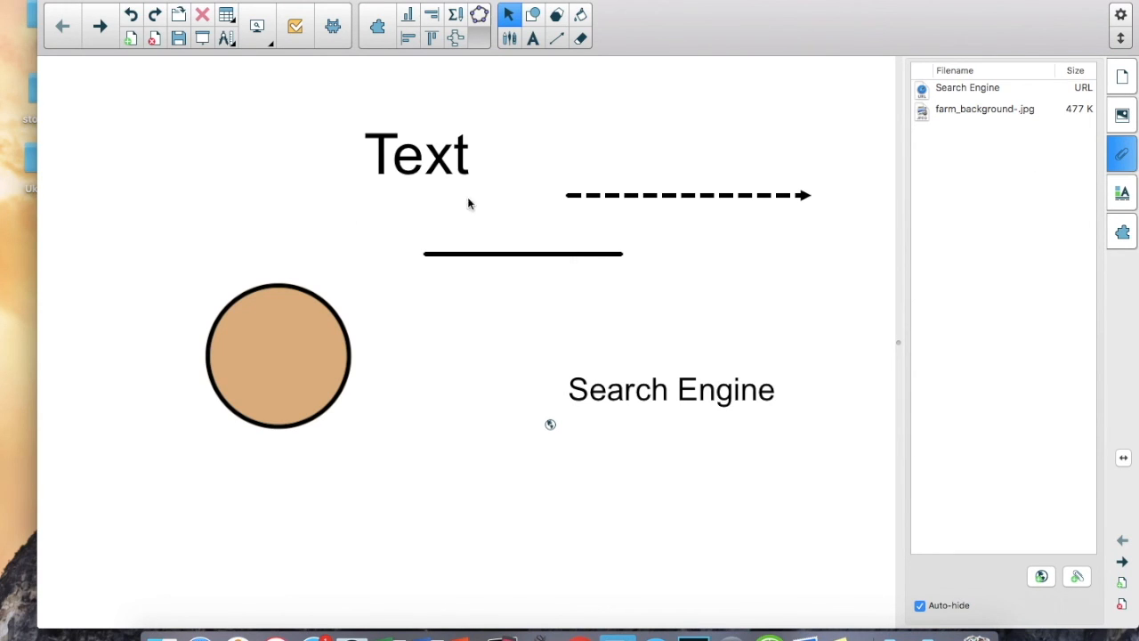
click(739, 273)
drag(36, 412, 267, 425)
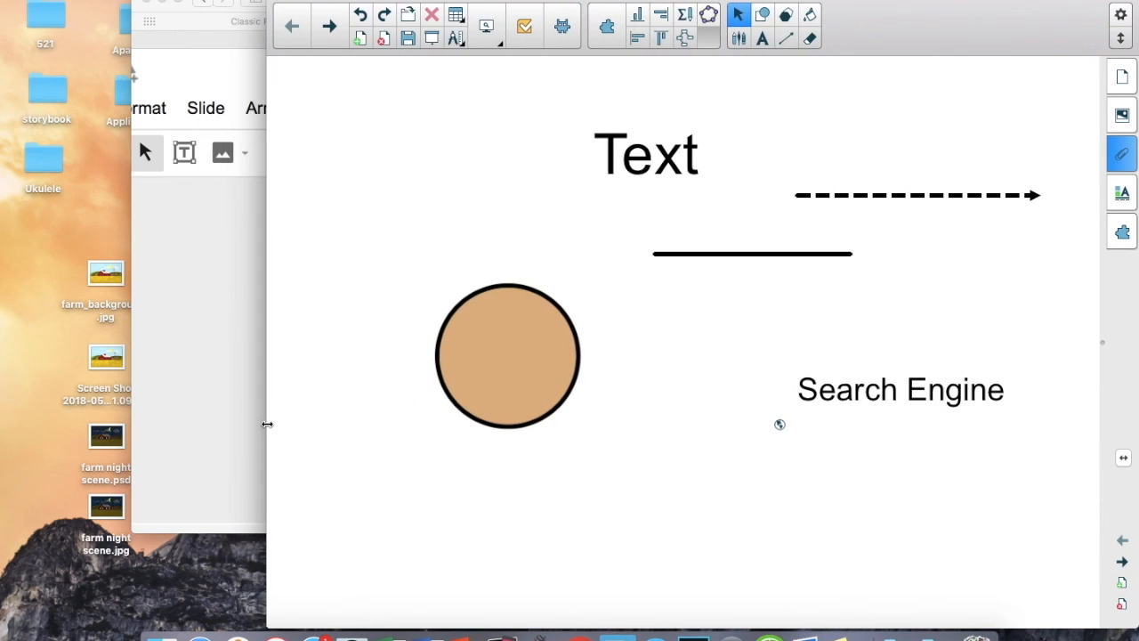
drag(110, 365, 362, 365)
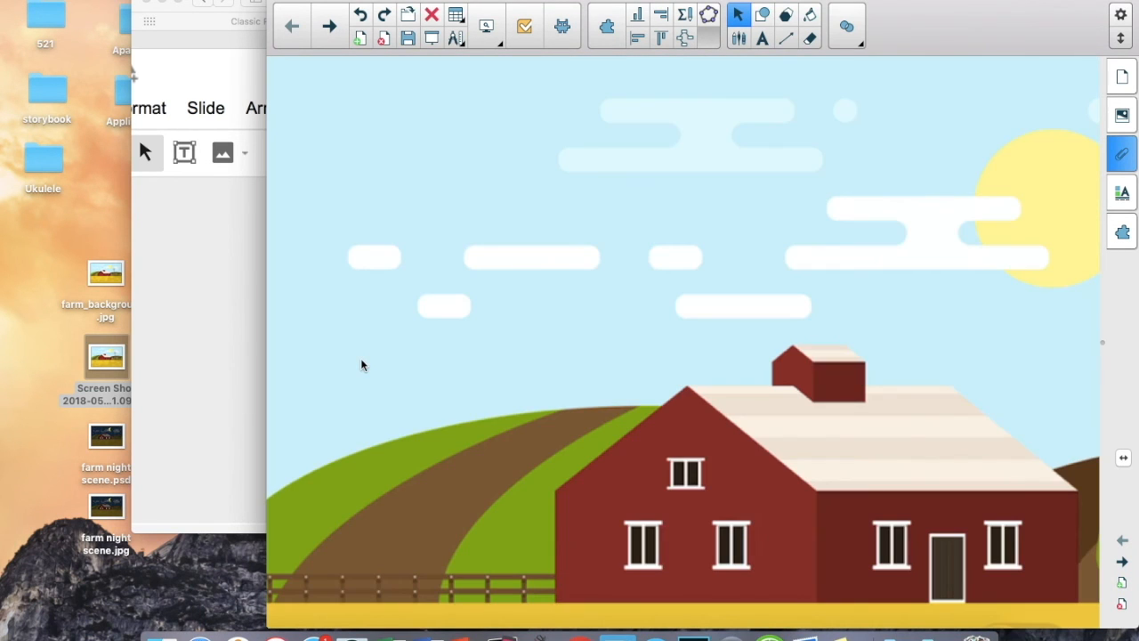
drag(703, 219, 527, 195)
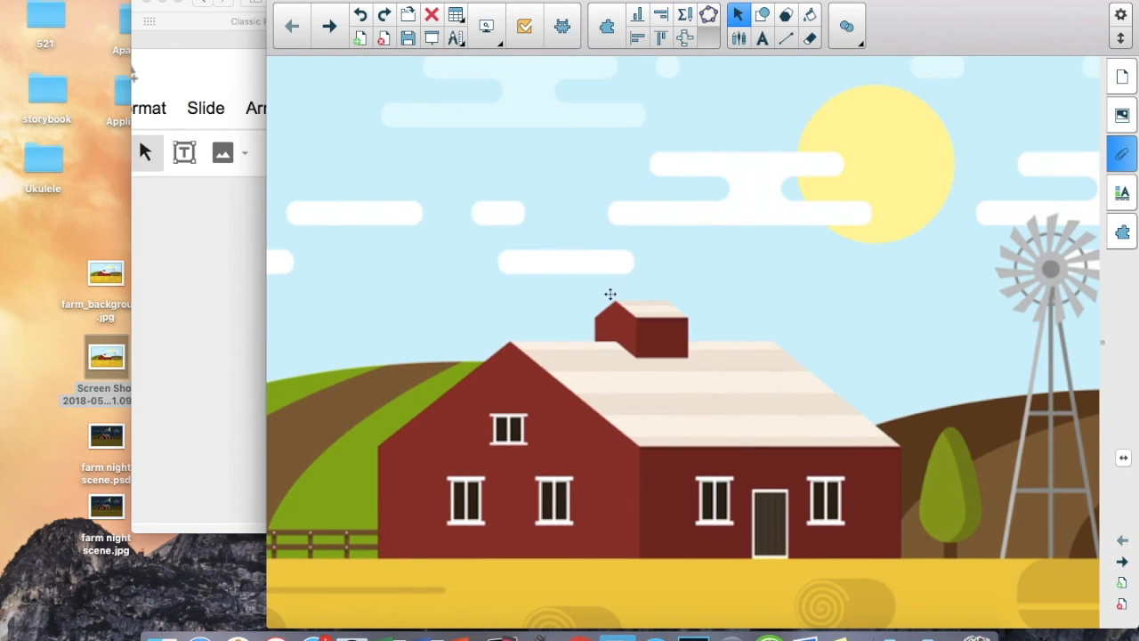
drag(267, 345, 14, 330)
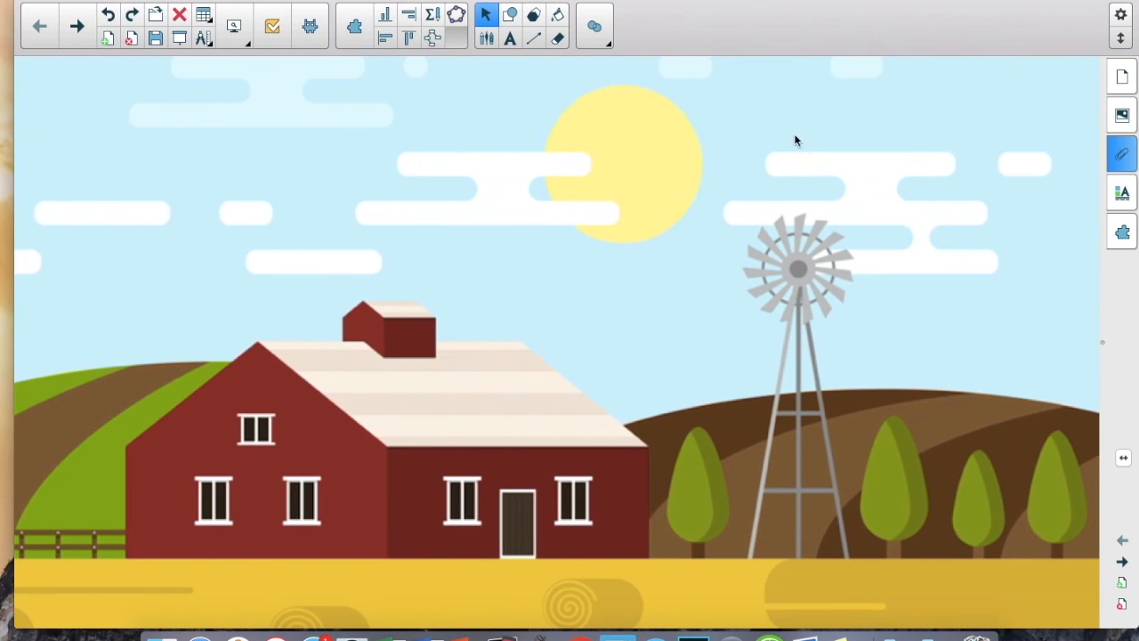
Step: Browse the Desktop files available to attach as a copy, and cancel without attaching any
click(1125, 155)
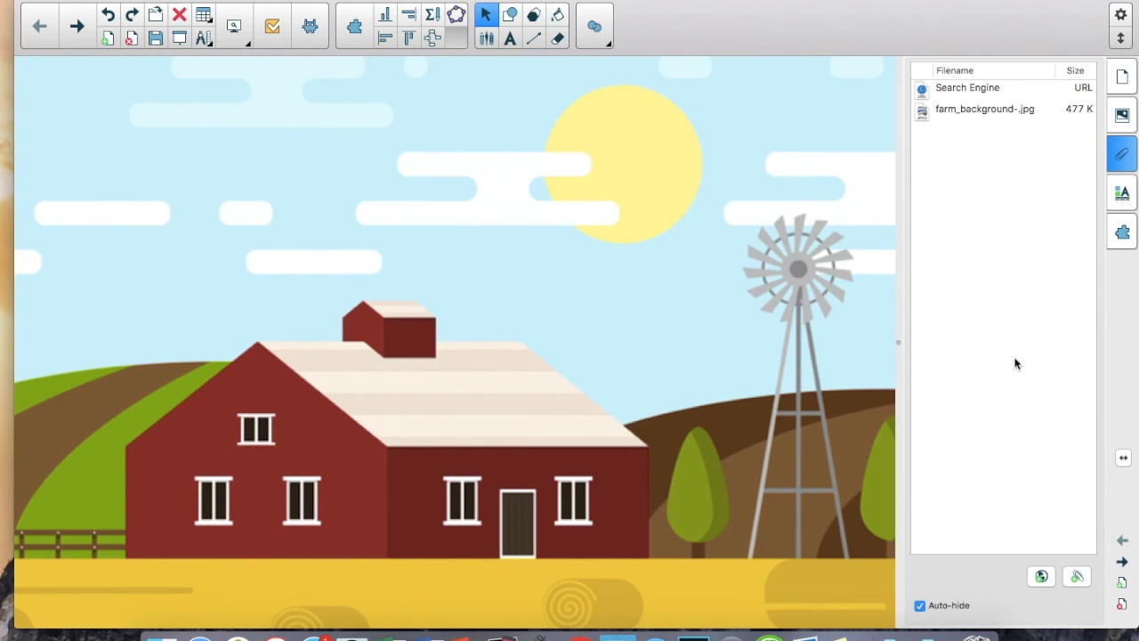
click(1077, 577)
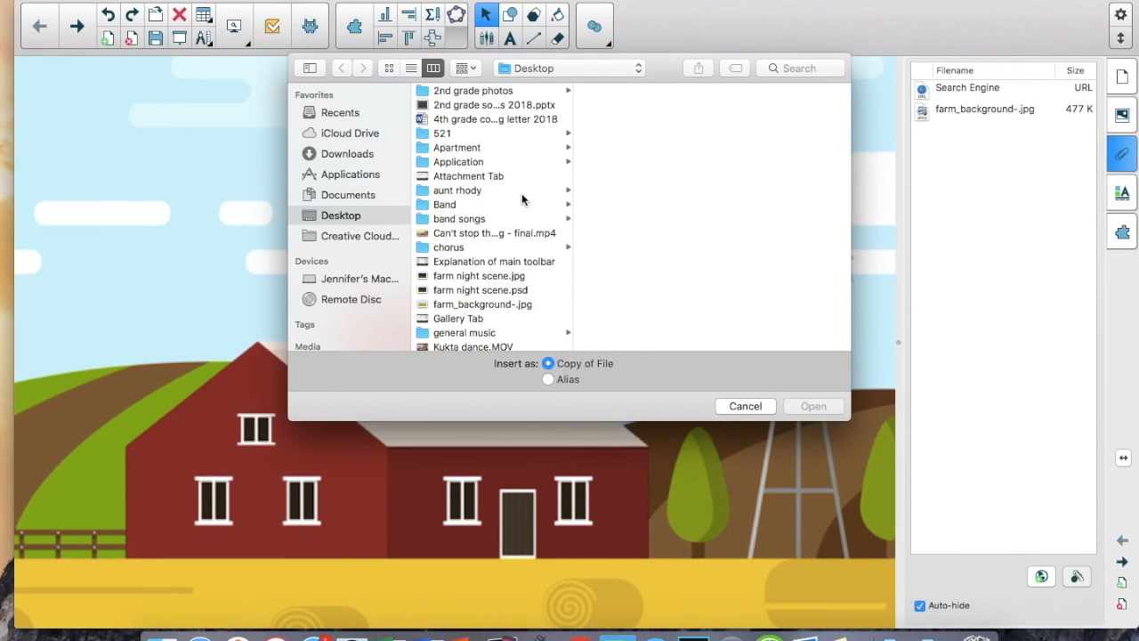
scroll(496, 191, down, 6)
scroll(496, 191, up, 3)
scroll(495, 191, down, 3)
scroll(496, 196, up, 10)
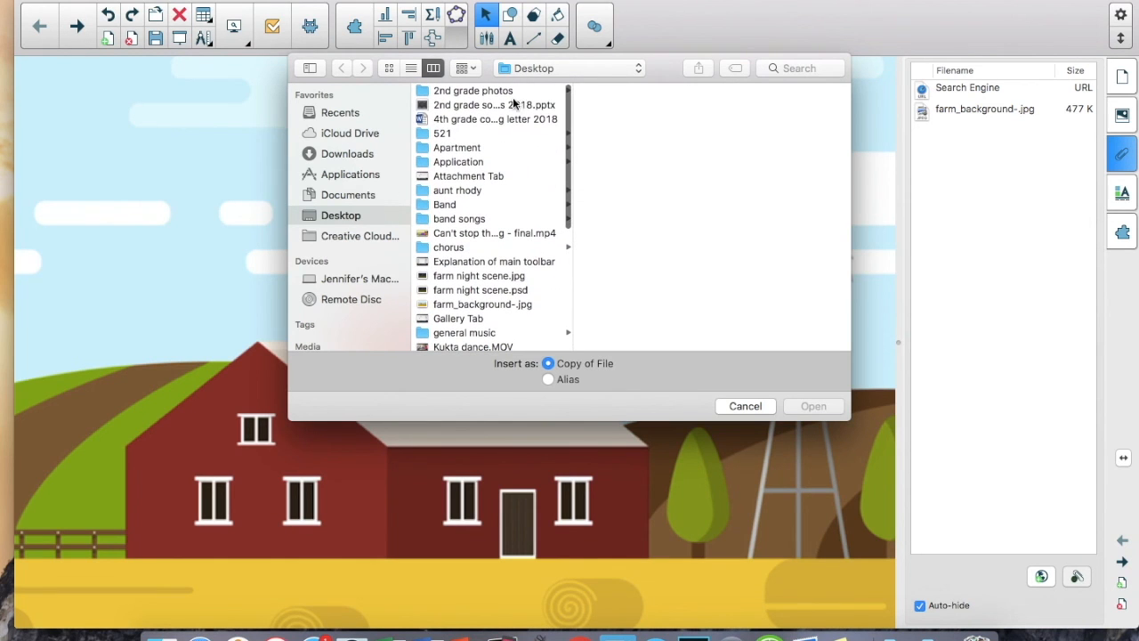
click(746, 406)
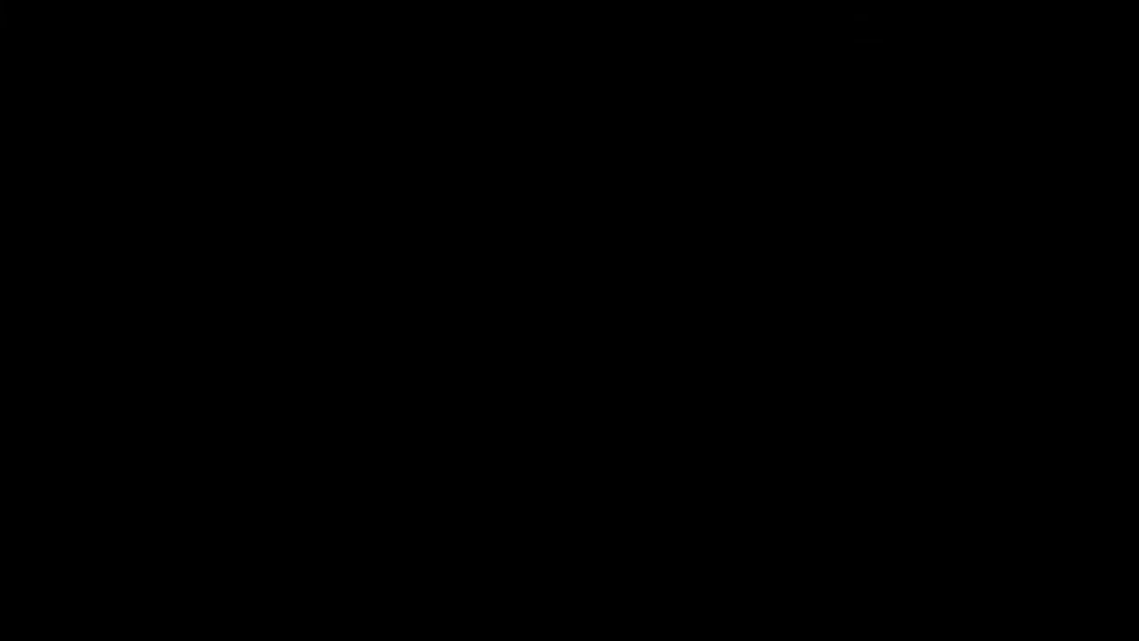